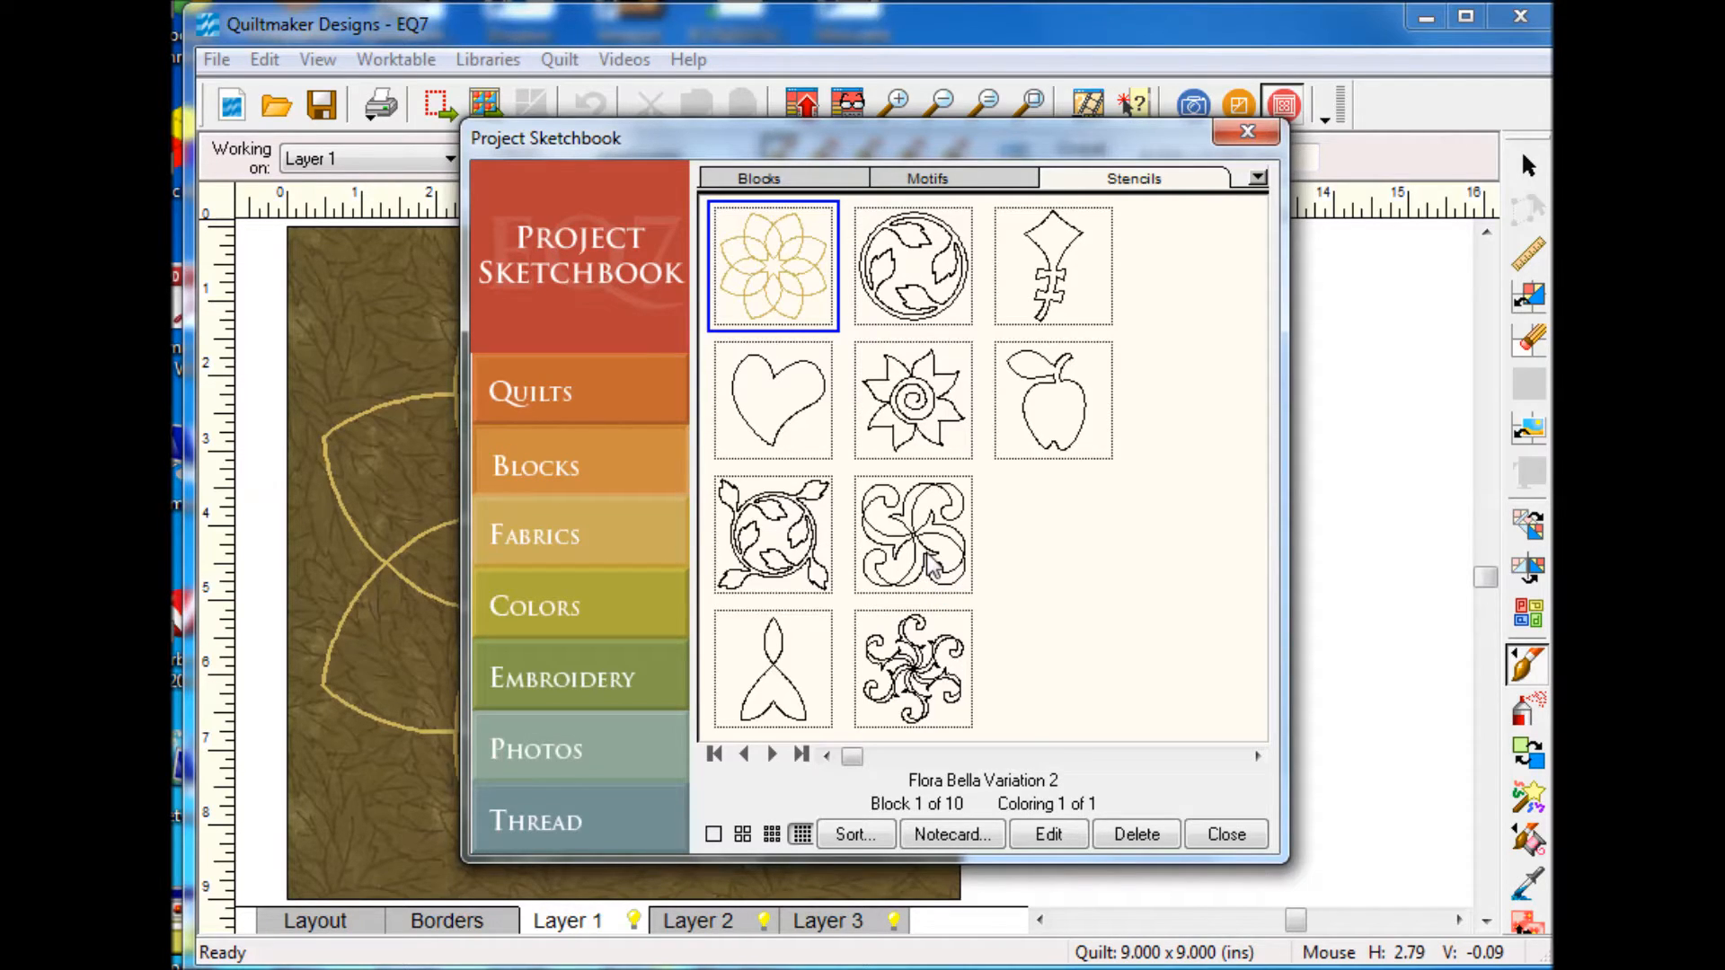
# Step: Open the Twirlaway stencil for editing and move its horizontal scroll outline outside the block boundary
pyautogui.click(935, 566)
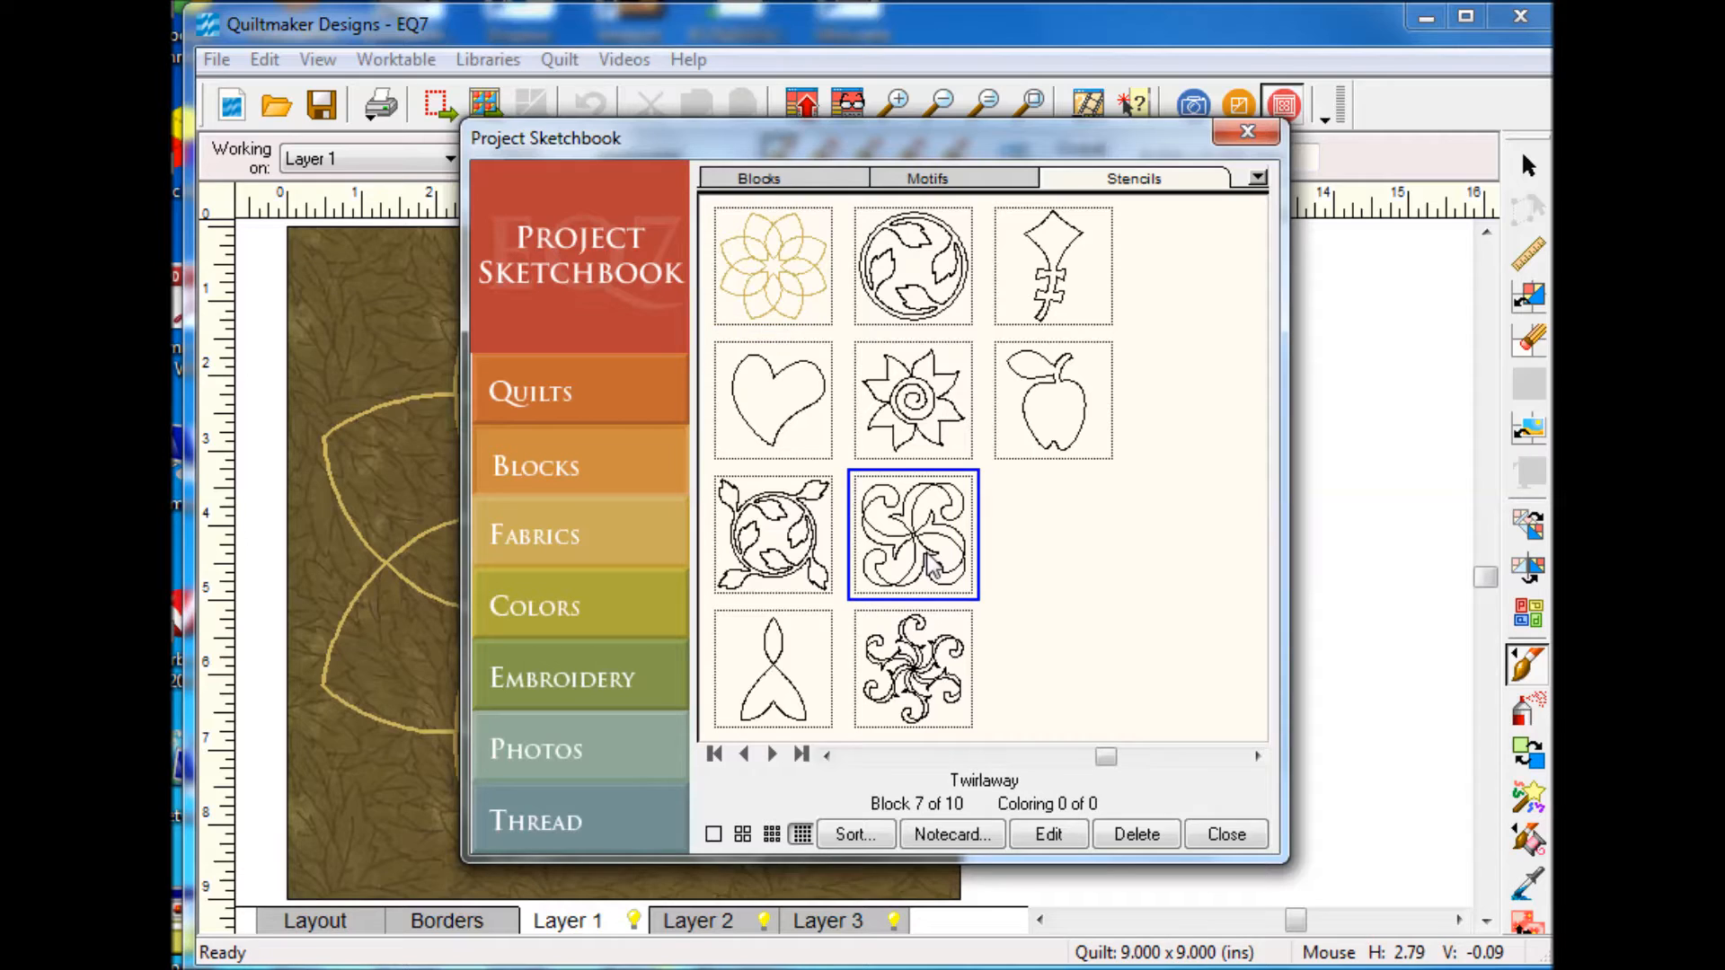
pyautogui.click(1053, 835)
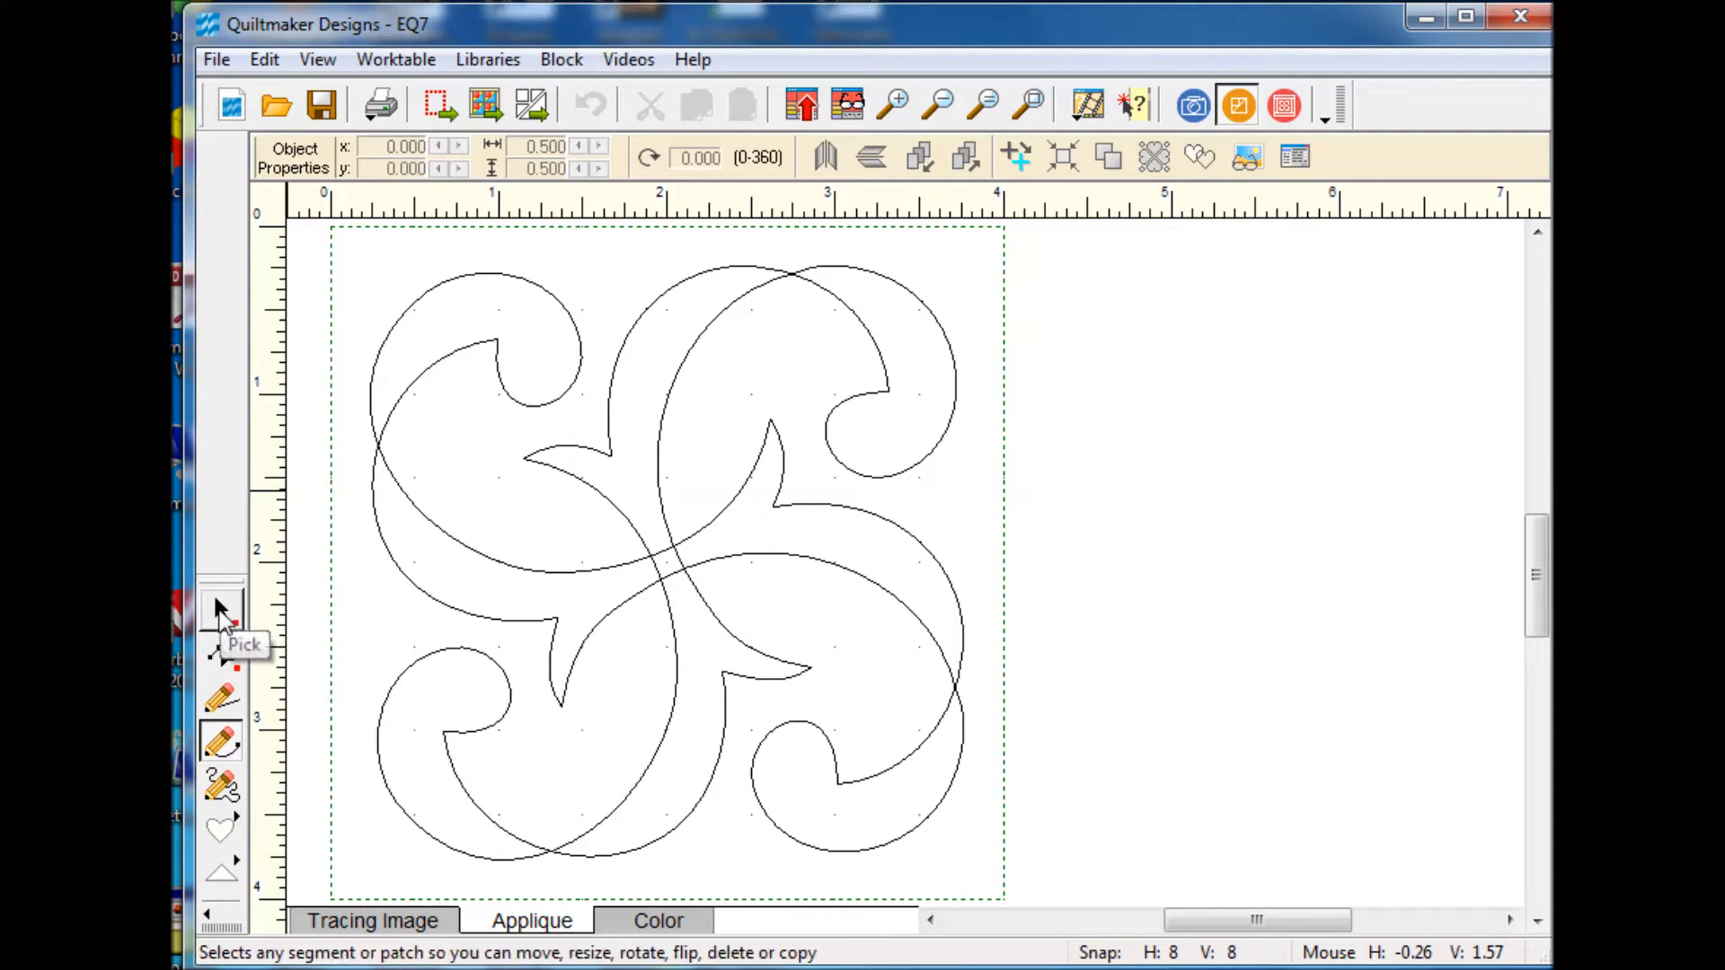
pyautogui.click(220, 613)
pyautogui.click(822, 566)
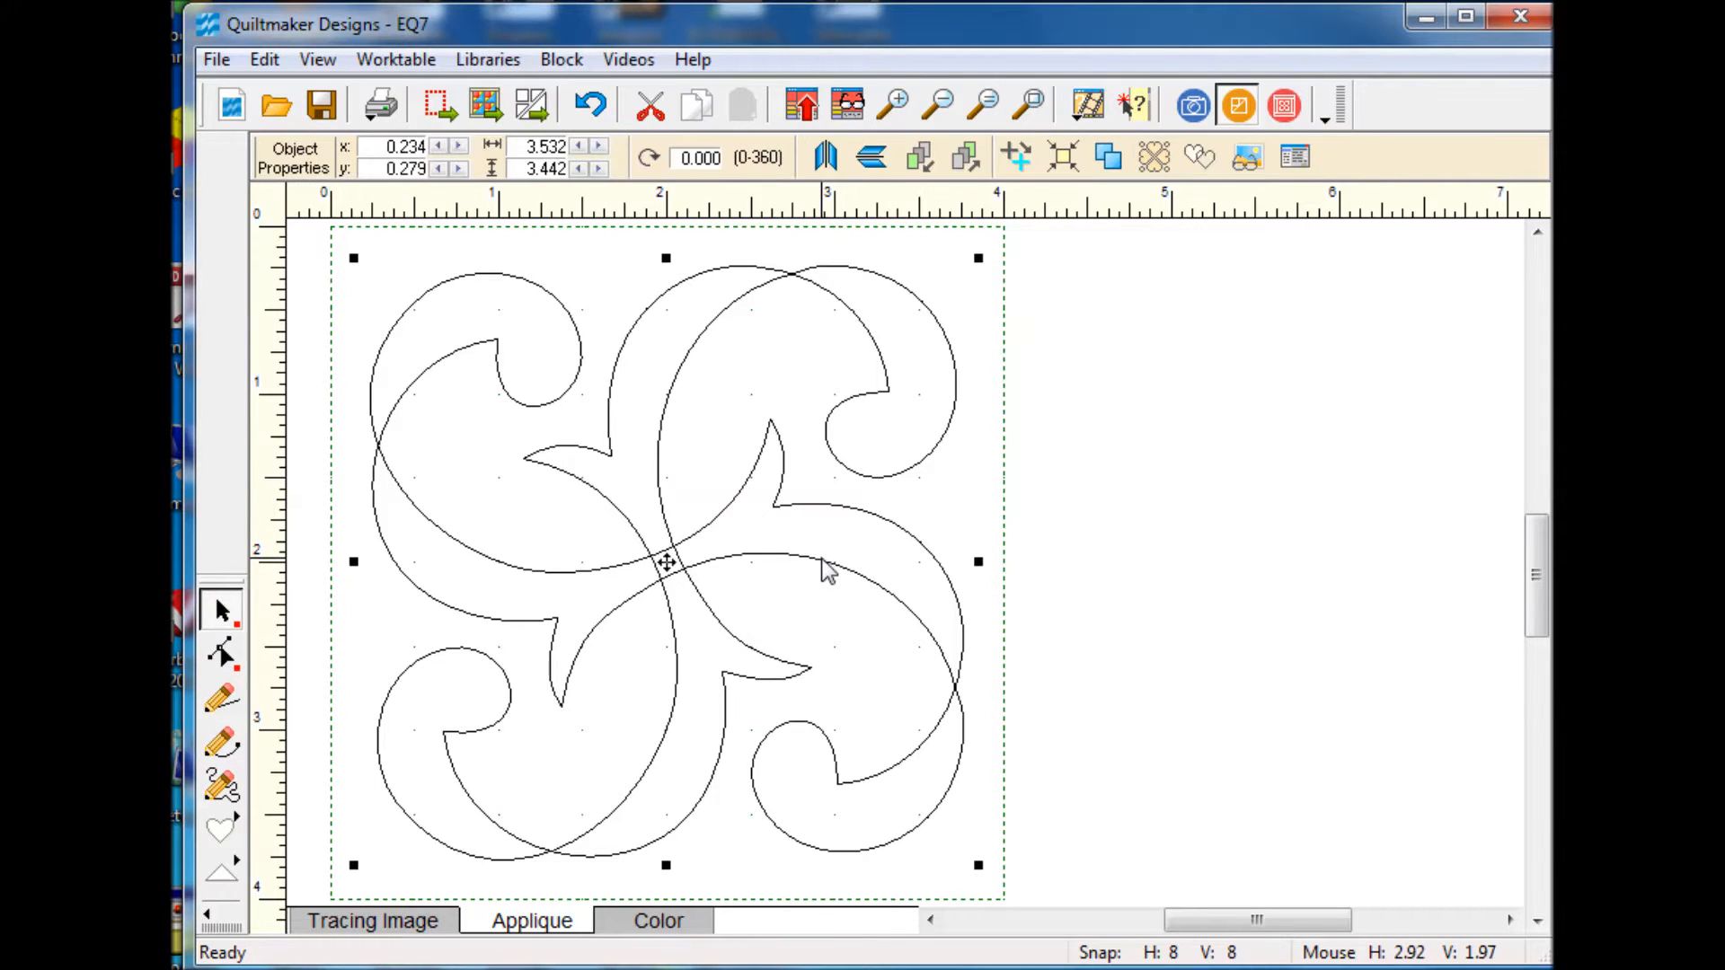
pyautogui.moveTo(666, 558); pyautogui.dragTo(1275, 528)
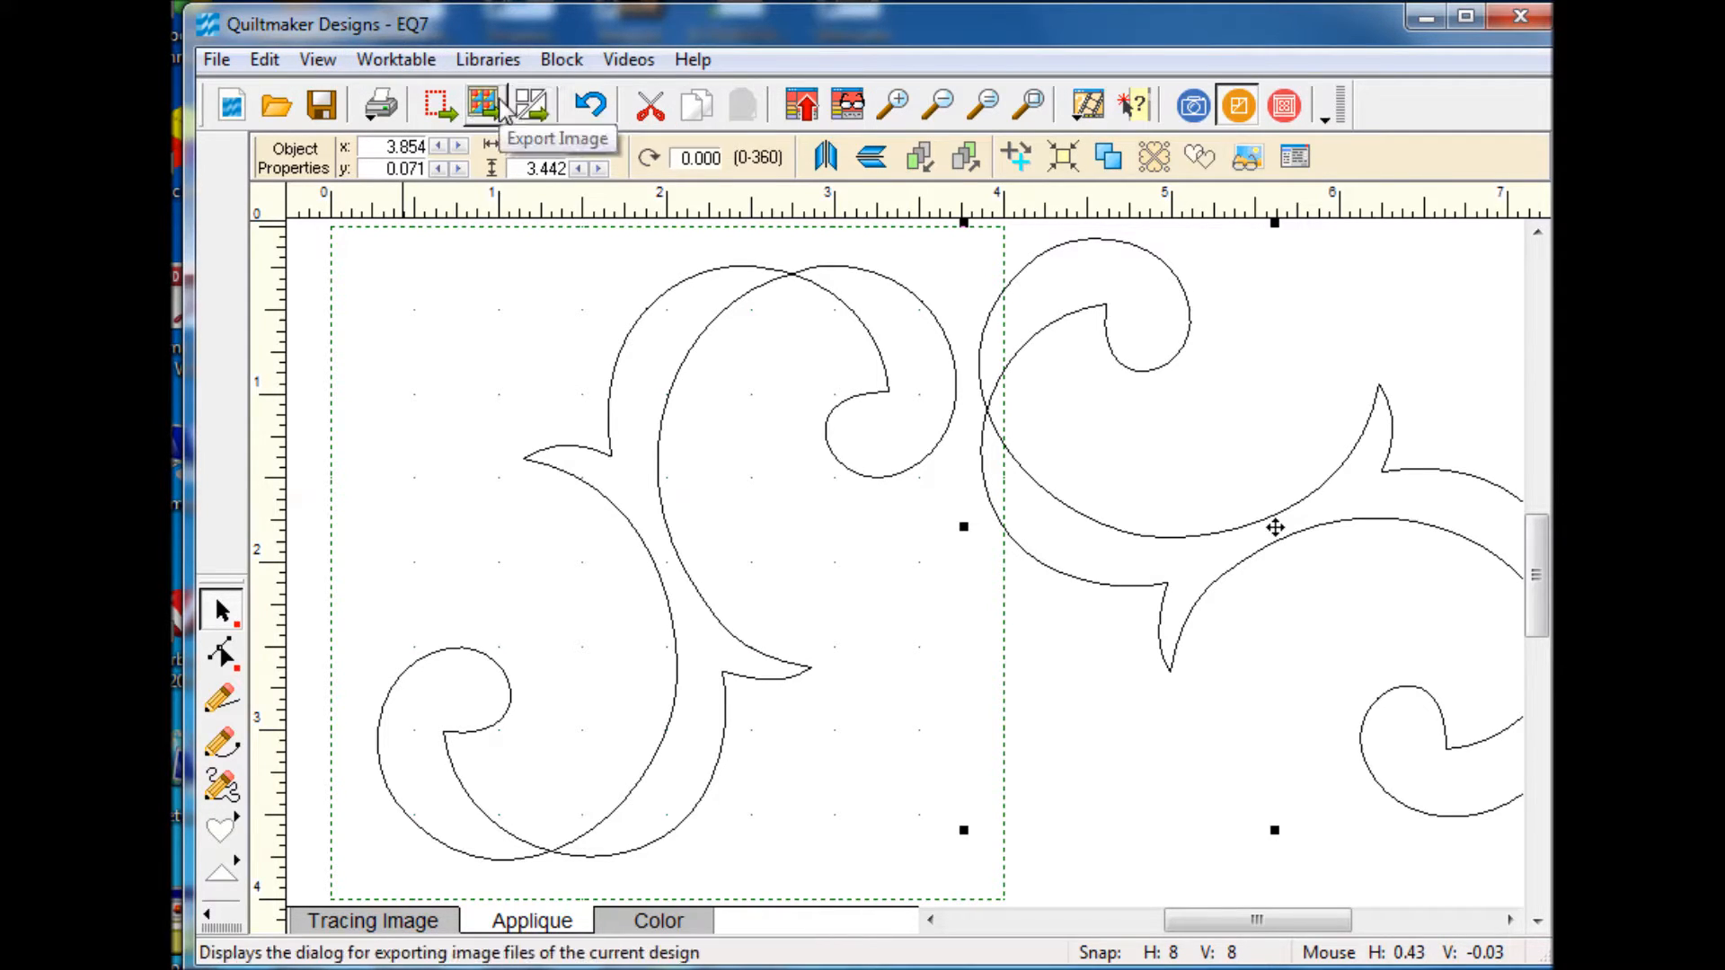
# Step: Open the Flora Bella Variation 2 stencil from the Project Sketchbook for editing without saving the current worktable block
pyautogui.click(314, 64)
pyautogui.click(388, 93)
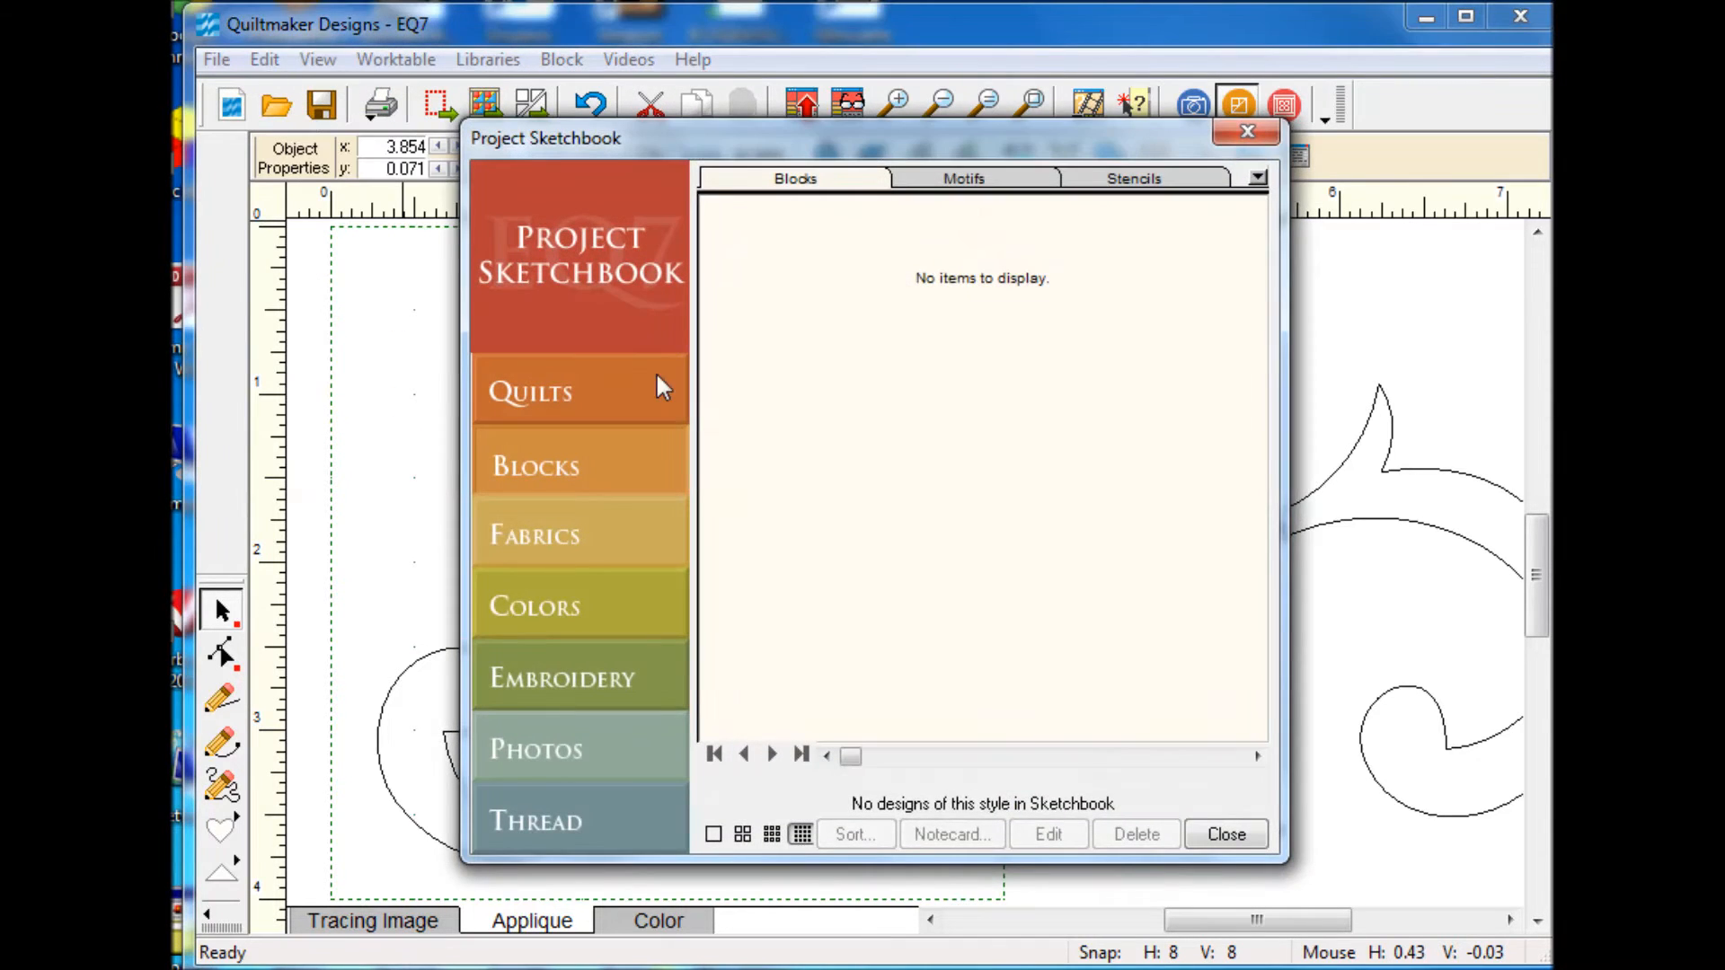
pyautogui.click(1122, 189)
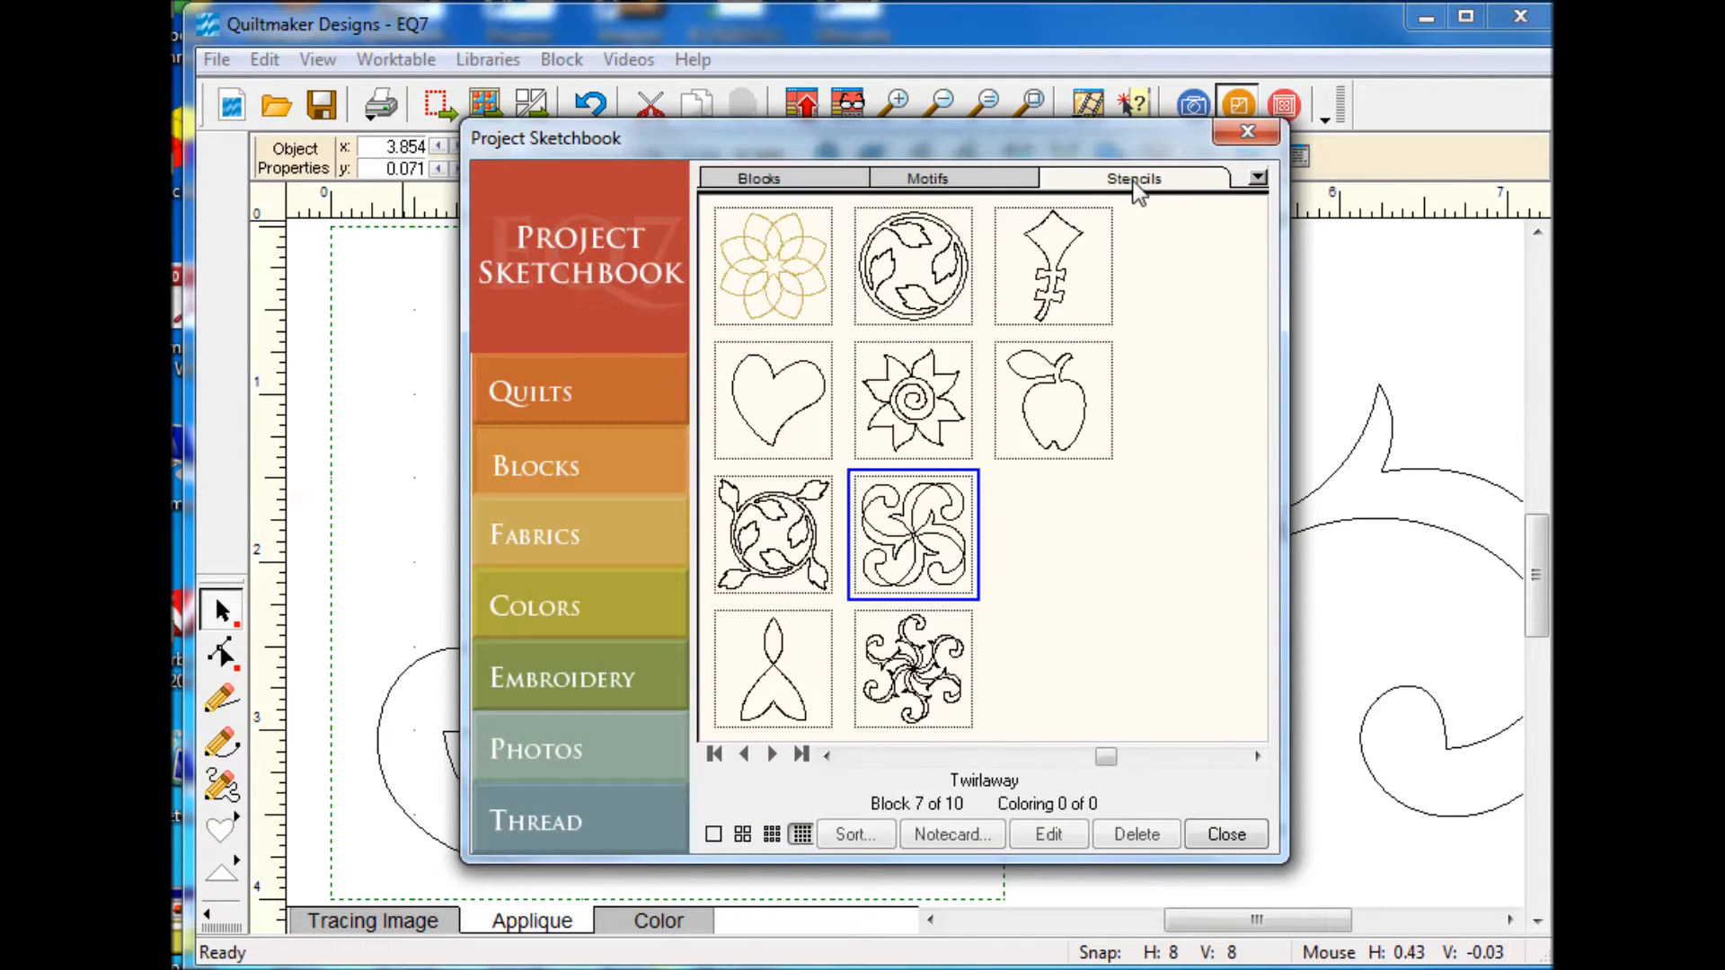
pyautogui.click(792, 284)
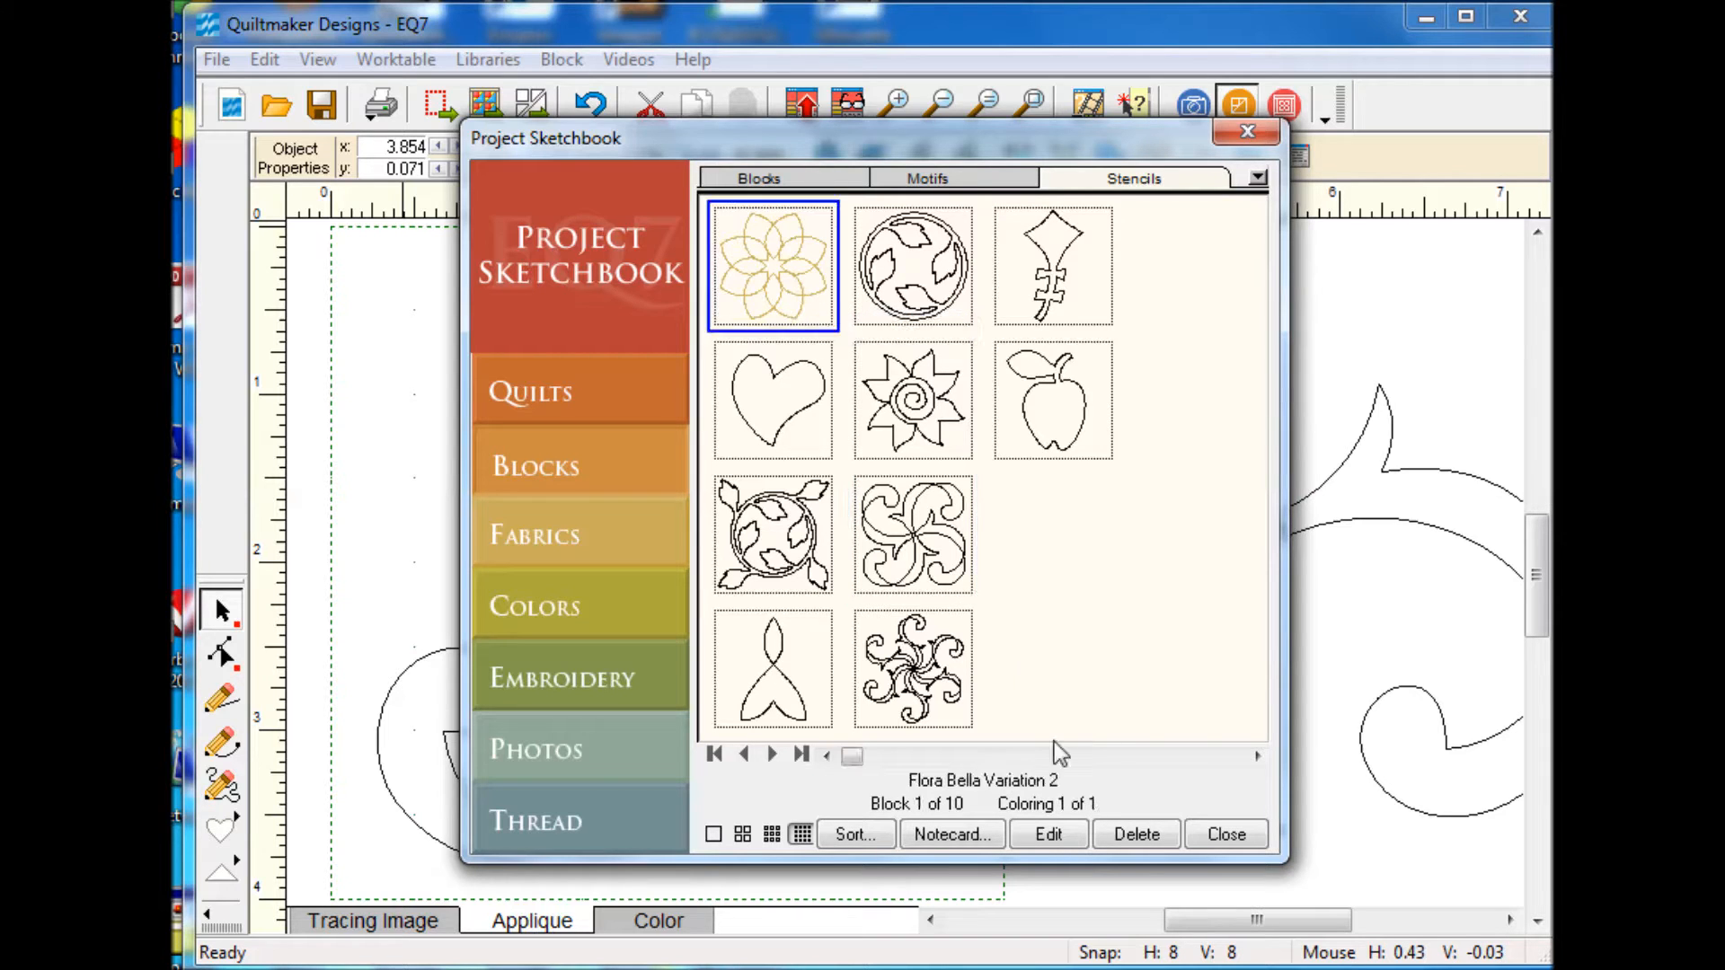
pyautogui.click(1054, 841)
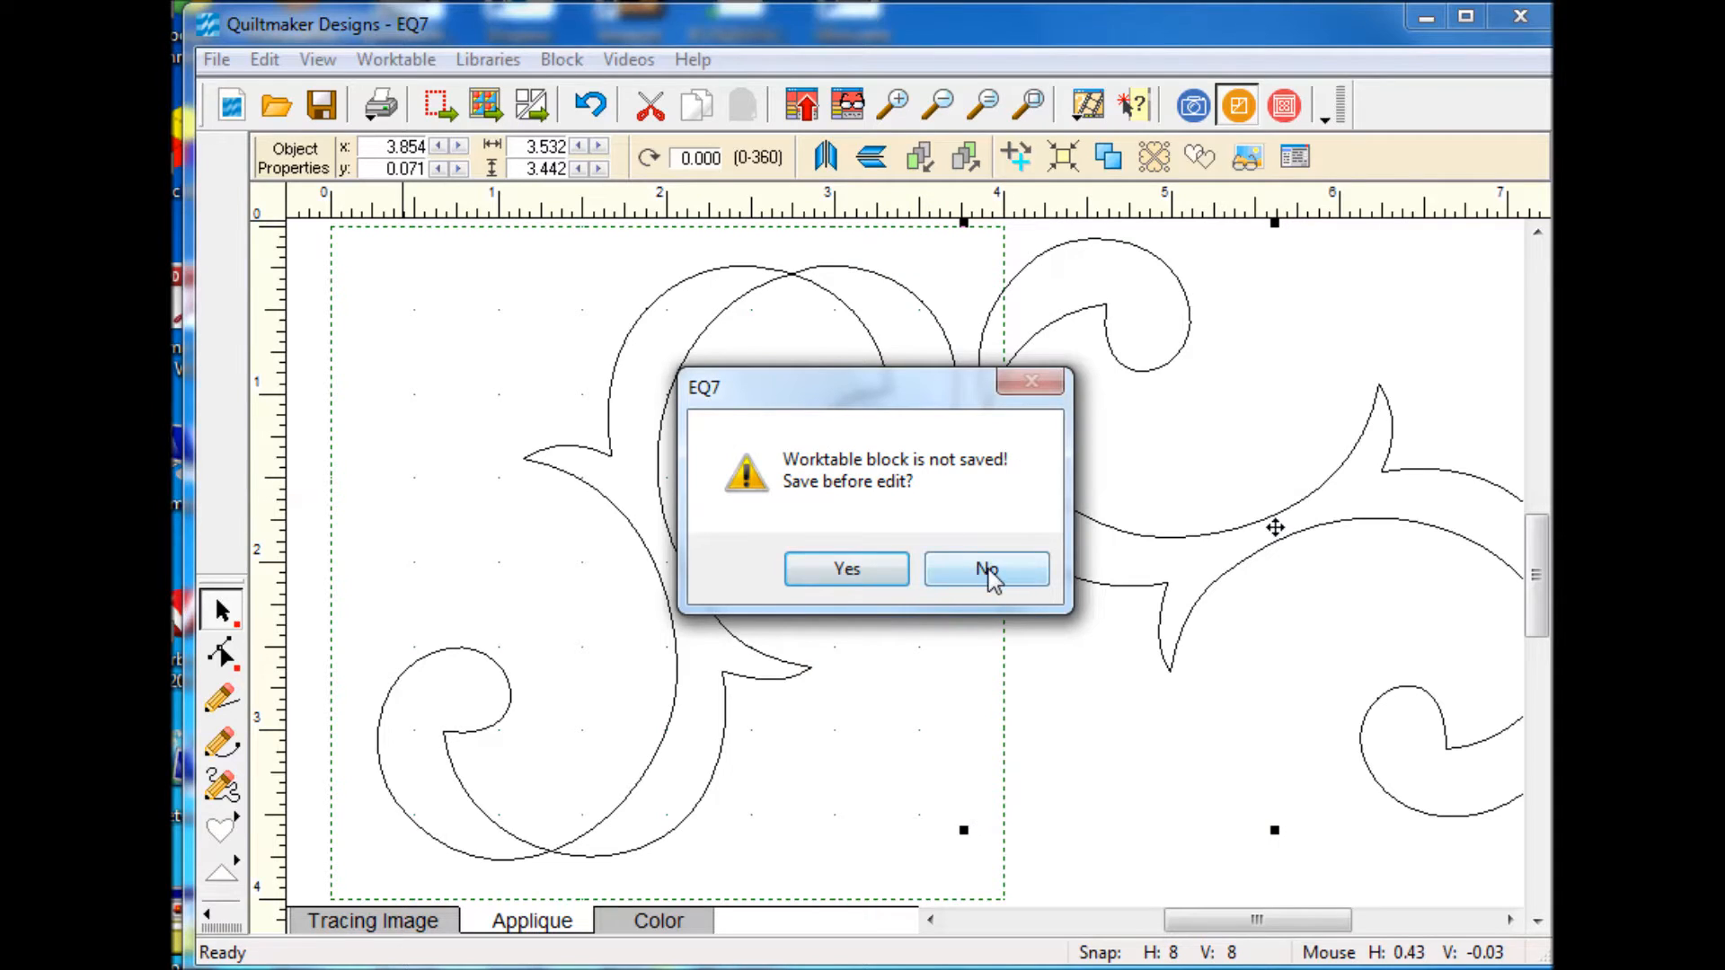
pyautogui.click(990, 567)
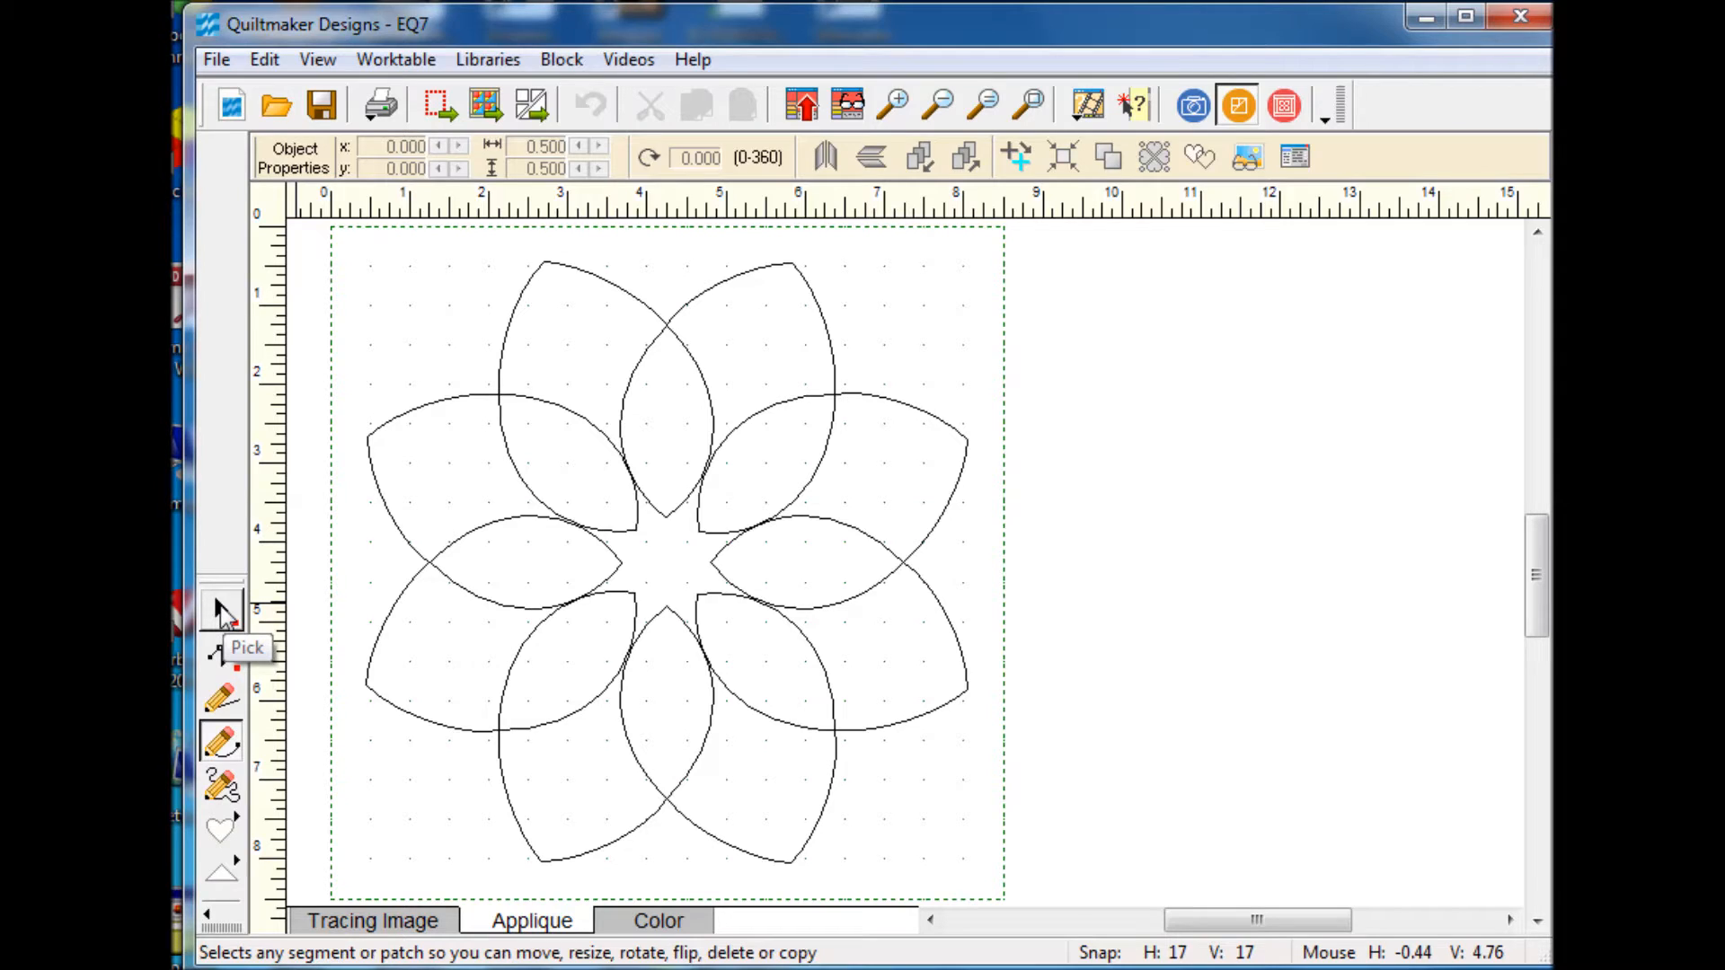
# Step: Move the upper inner petal and the large outer flower outline out of the block to separate the design's patches
pyautogui.click(223, 612)
pyautogui.click(709, 472)
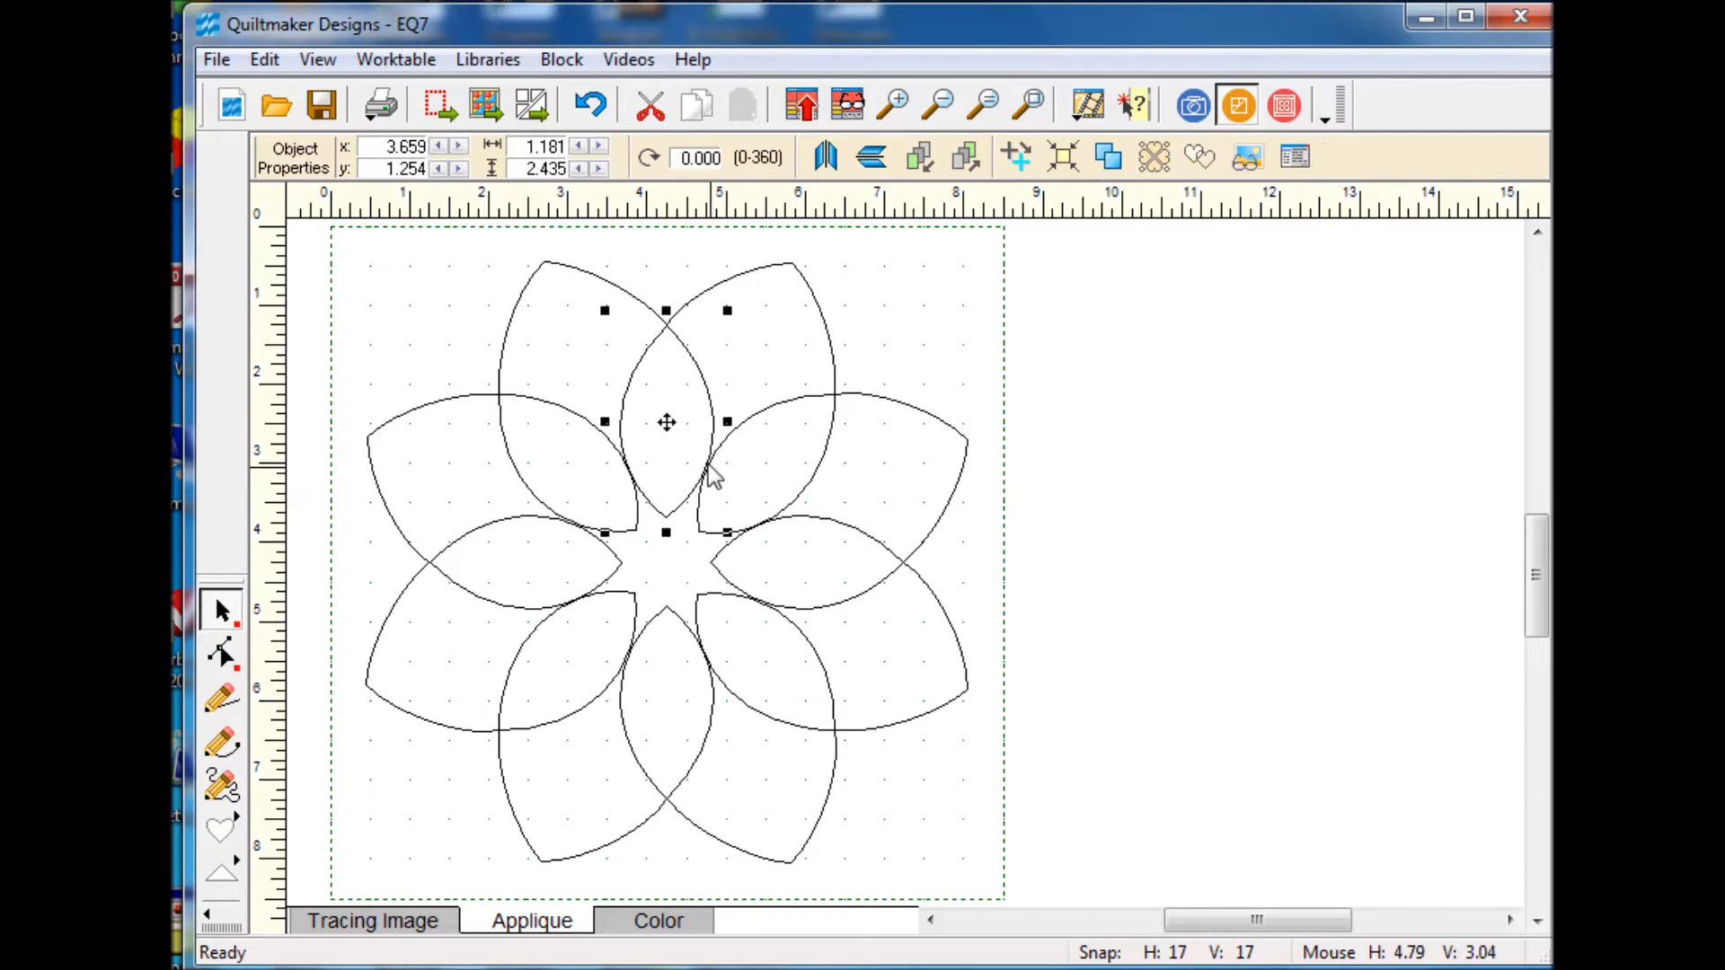
pyautogui.moveTo(668, 424); pyautogui.dragTo(1050, 418)
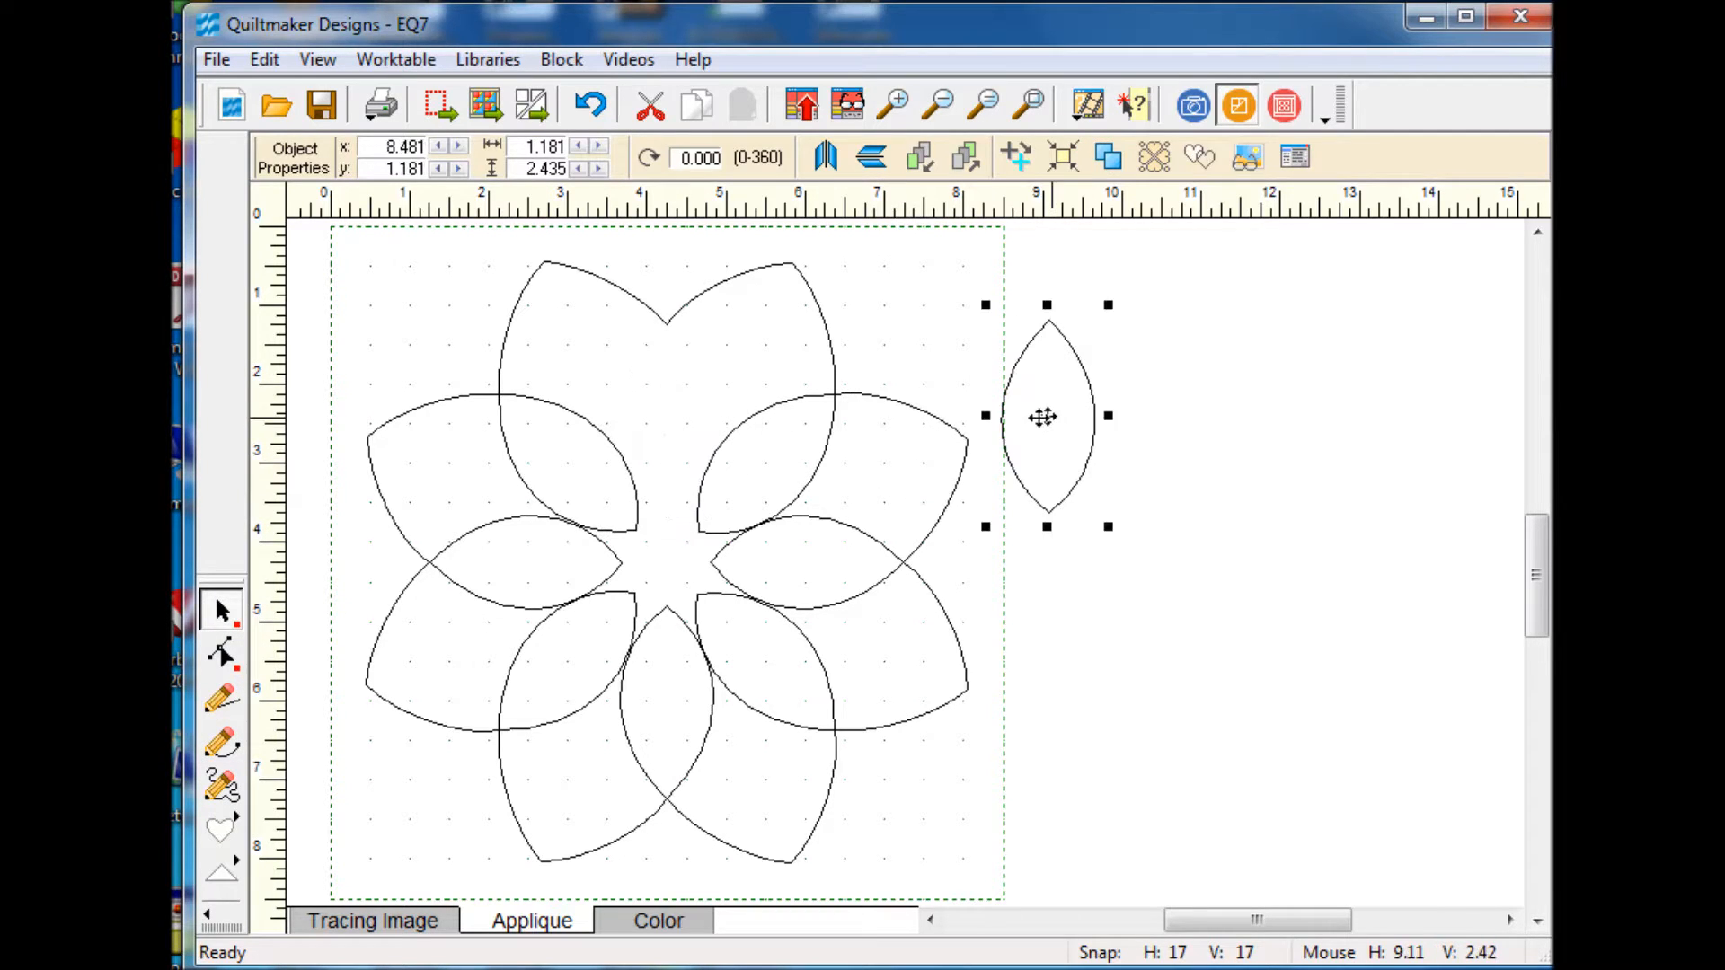
pyautogui.click(835, 394)
pyautogui.click(790, 260)
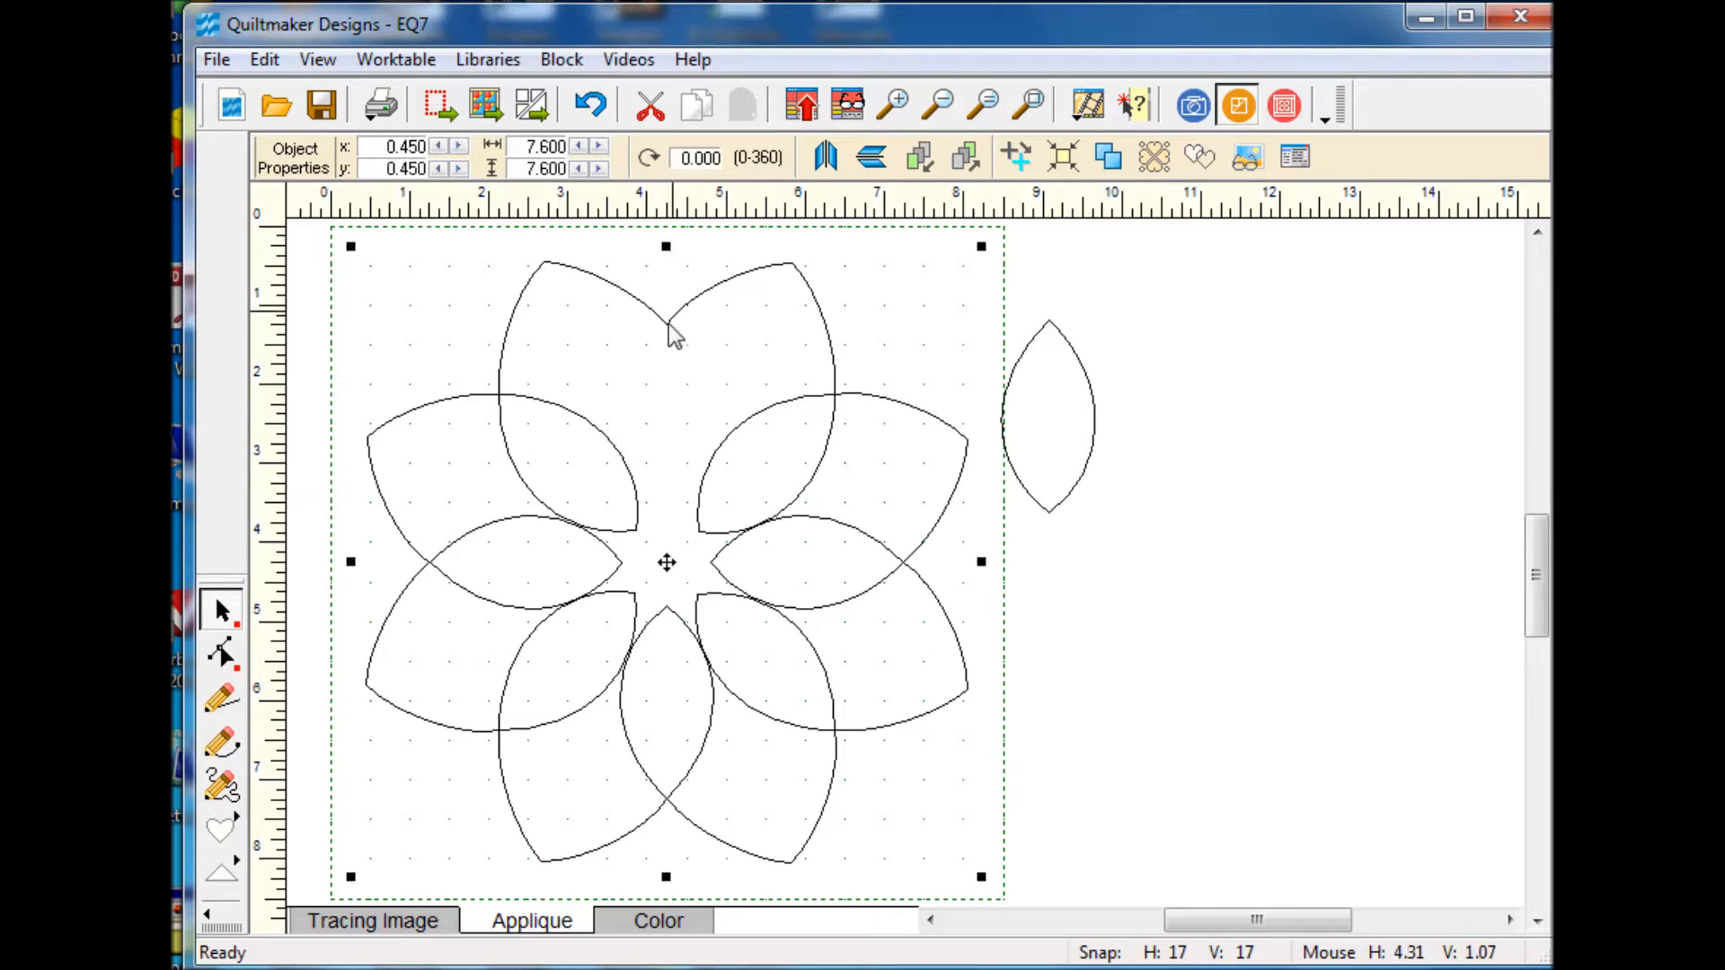
pyautogui.moveTo(663, 562); pyautogui.dragTo(1145, 599)
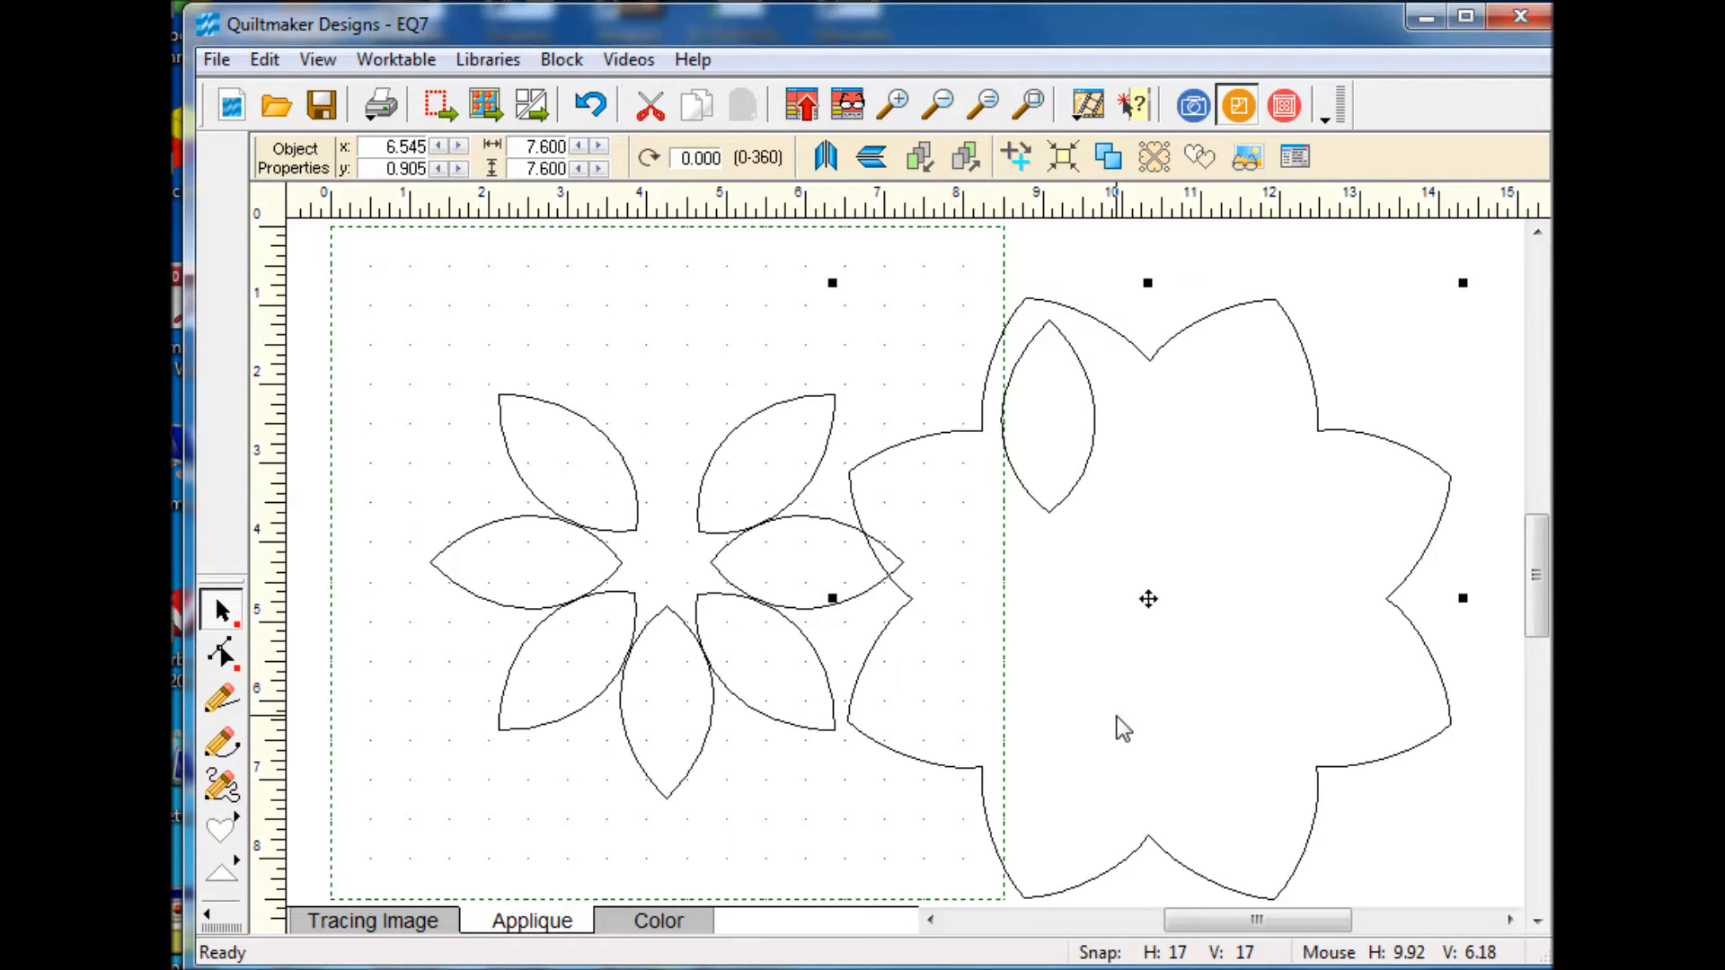
# Step: Undo the moves of the petal and the outer outline, and deselect the patch
pyautogui.hotkey('ctrl', 'z')
pyautogui.hotkey('ctrl', 'z')
pyautogui.hotkey('ctrl', 'z')
pyautogui.hotkey('ctrl', 'z')
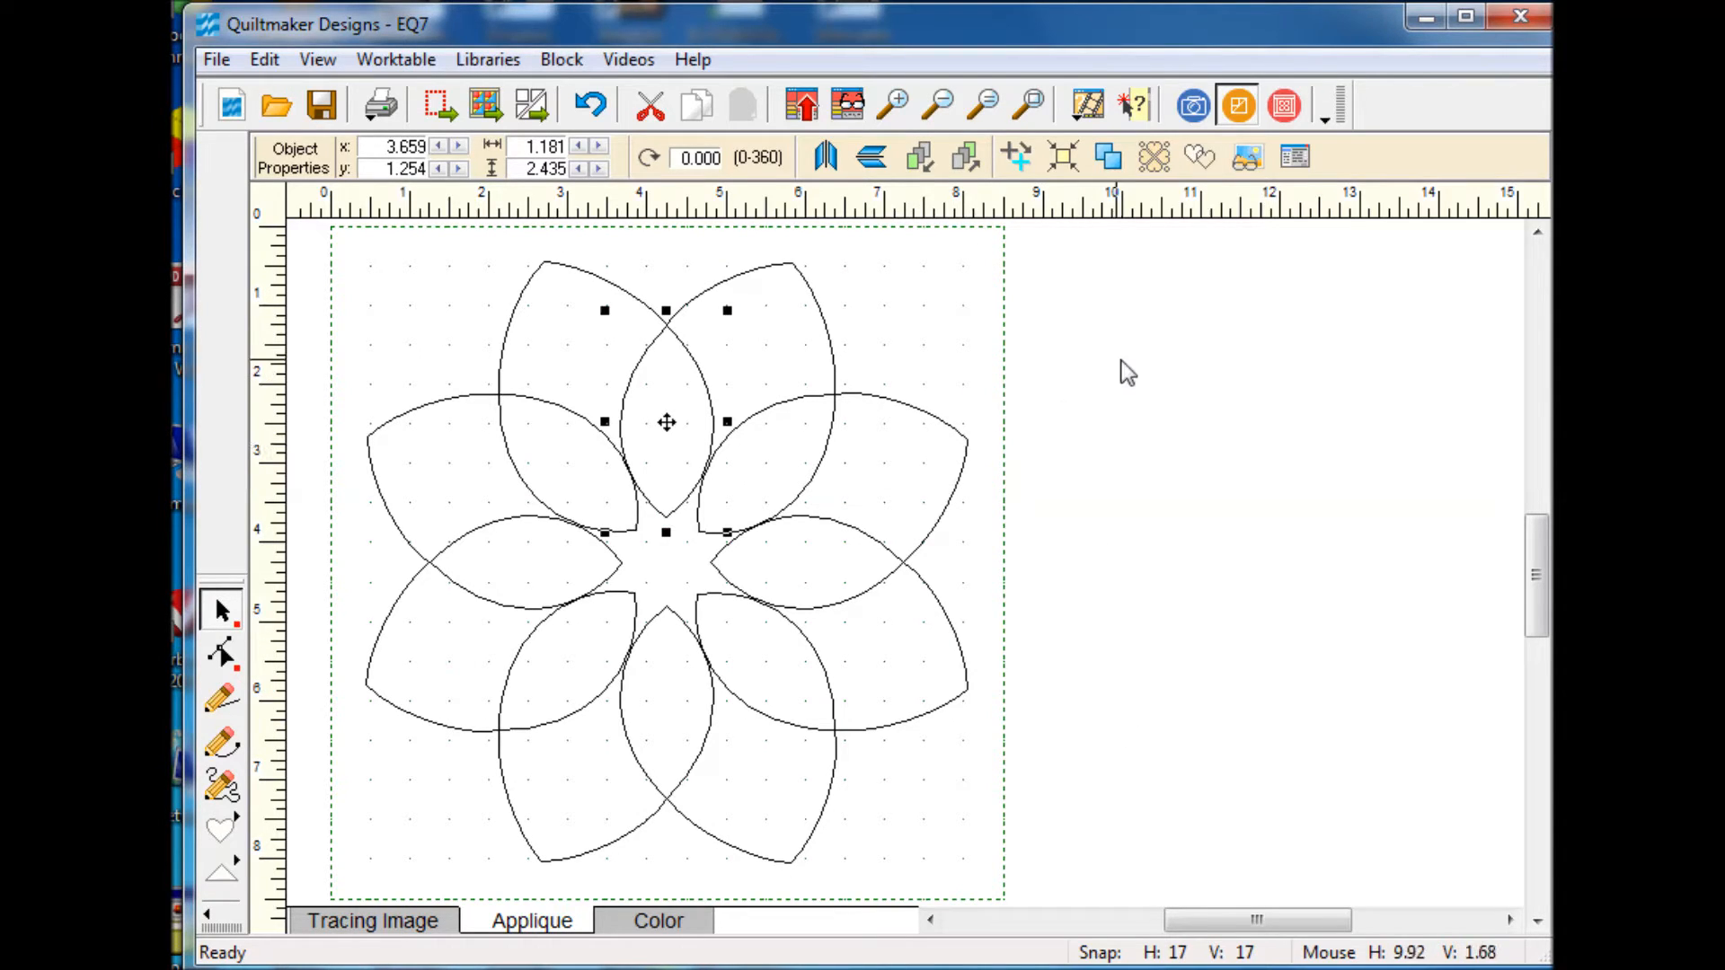
pyautogui.click(1110, 406)
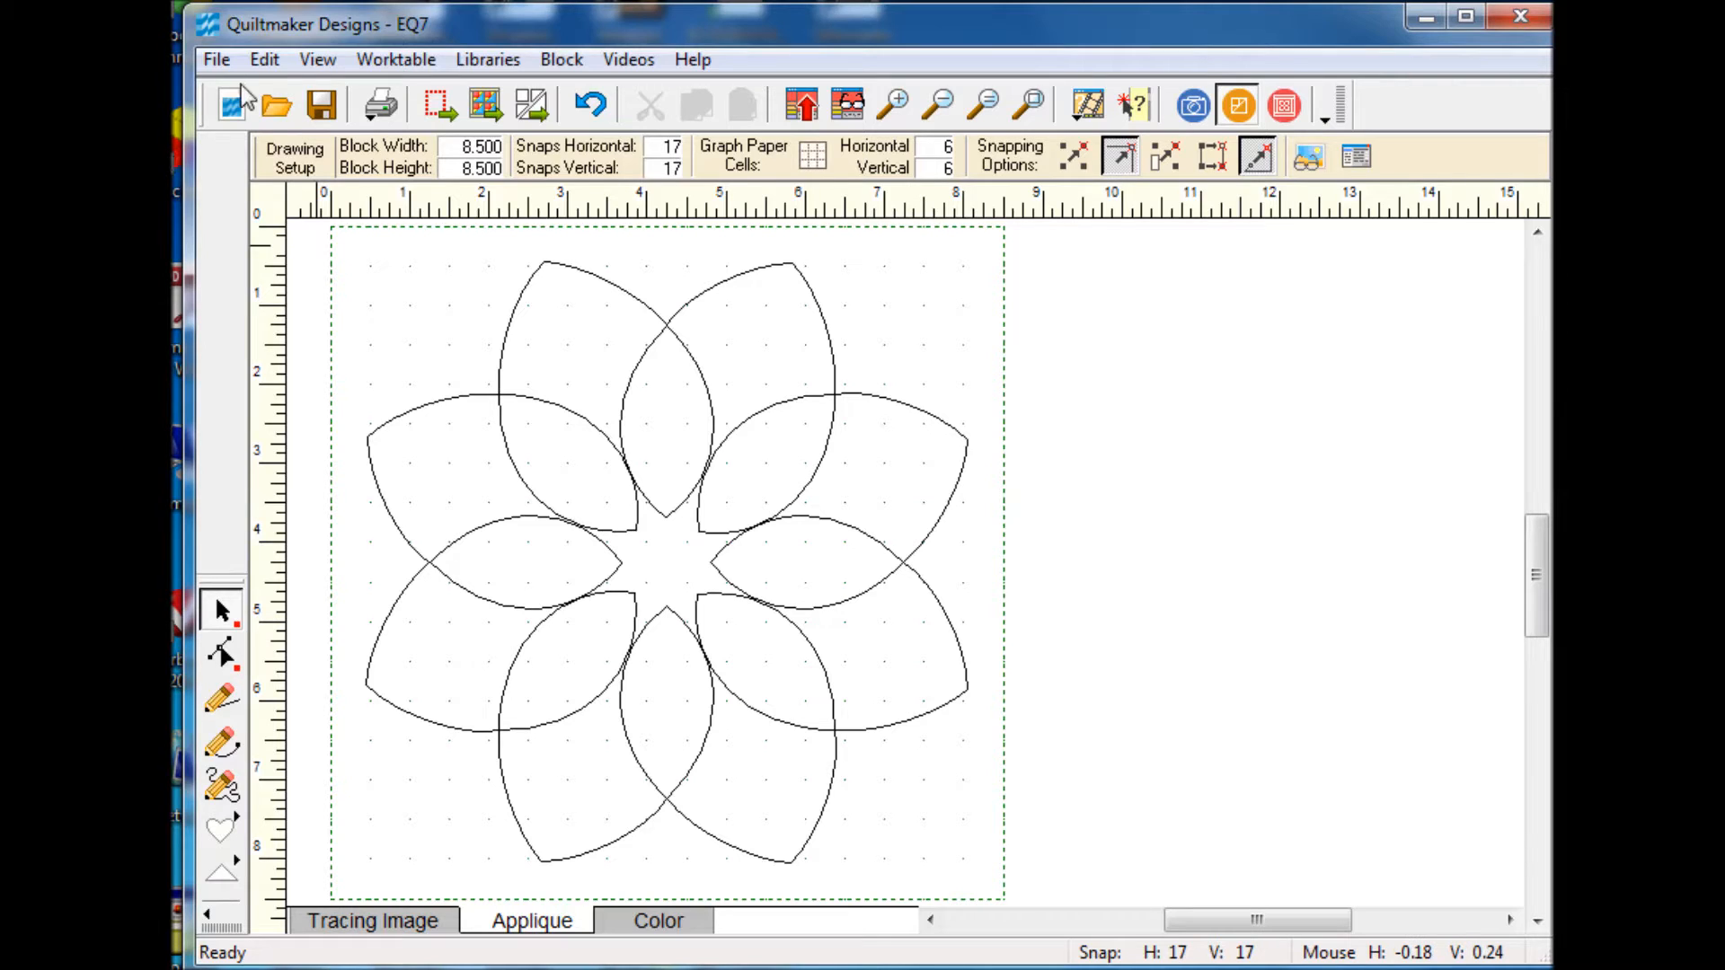
# Step: Export the flower block as an enhanced metafile named 11Flora in the Sihouette Play folder
pyautogui.click(216, 61)
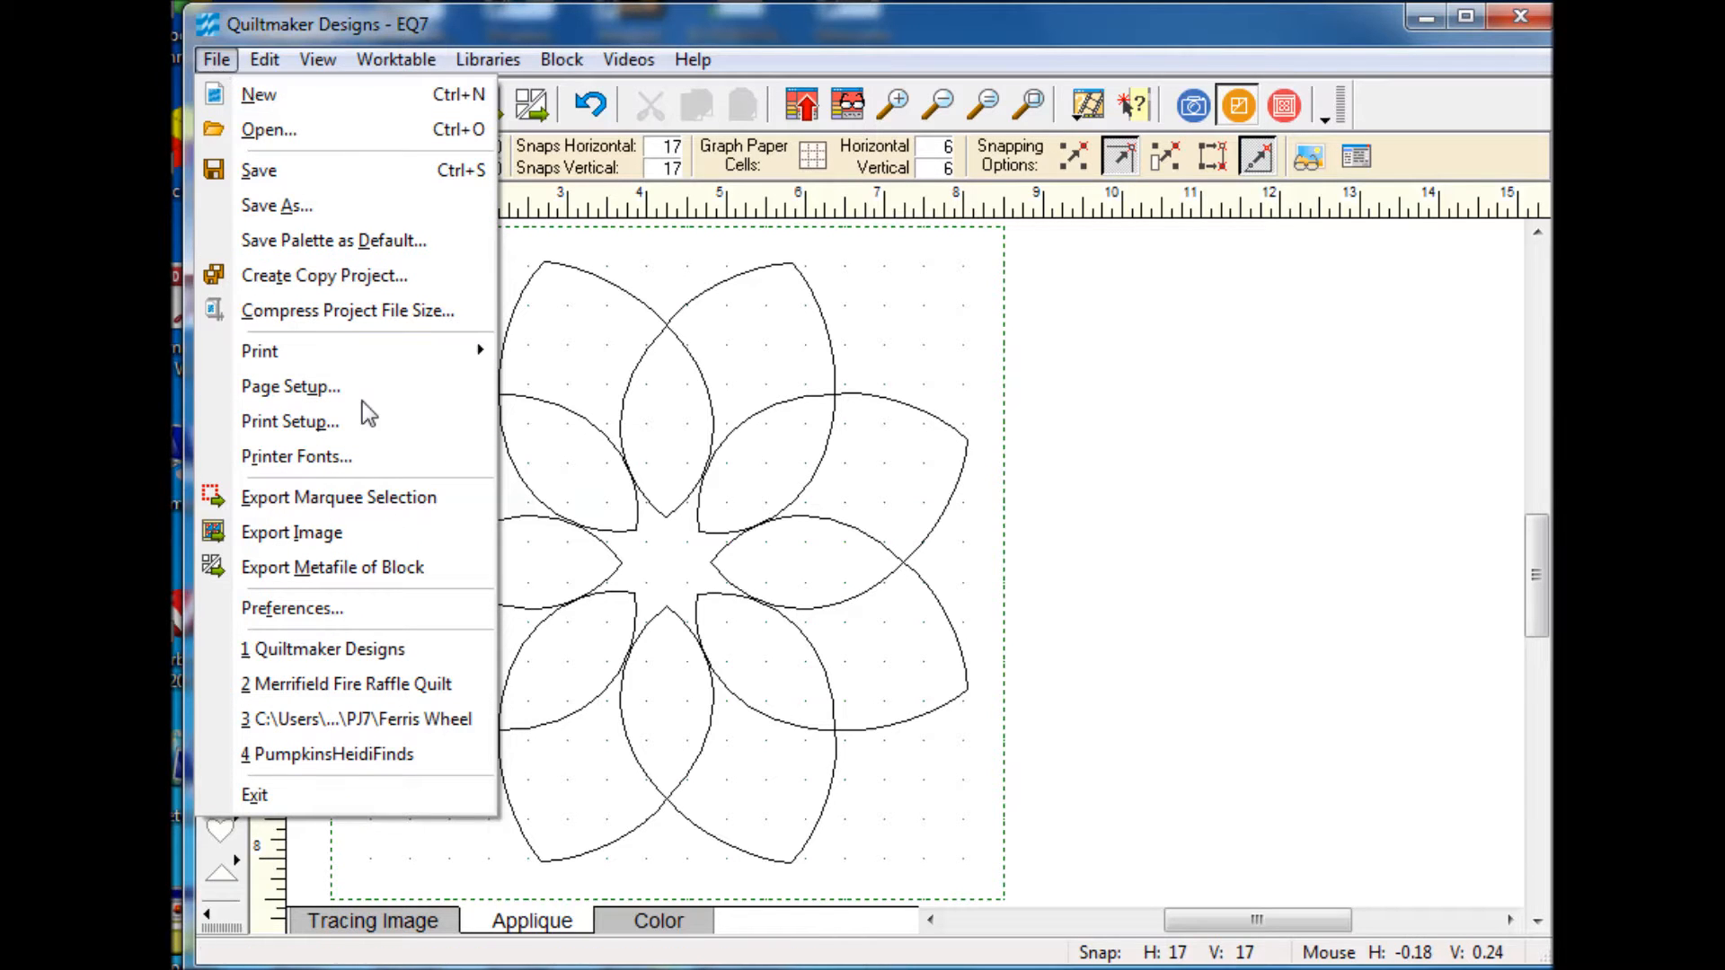
pyautogui.click(363, 573)
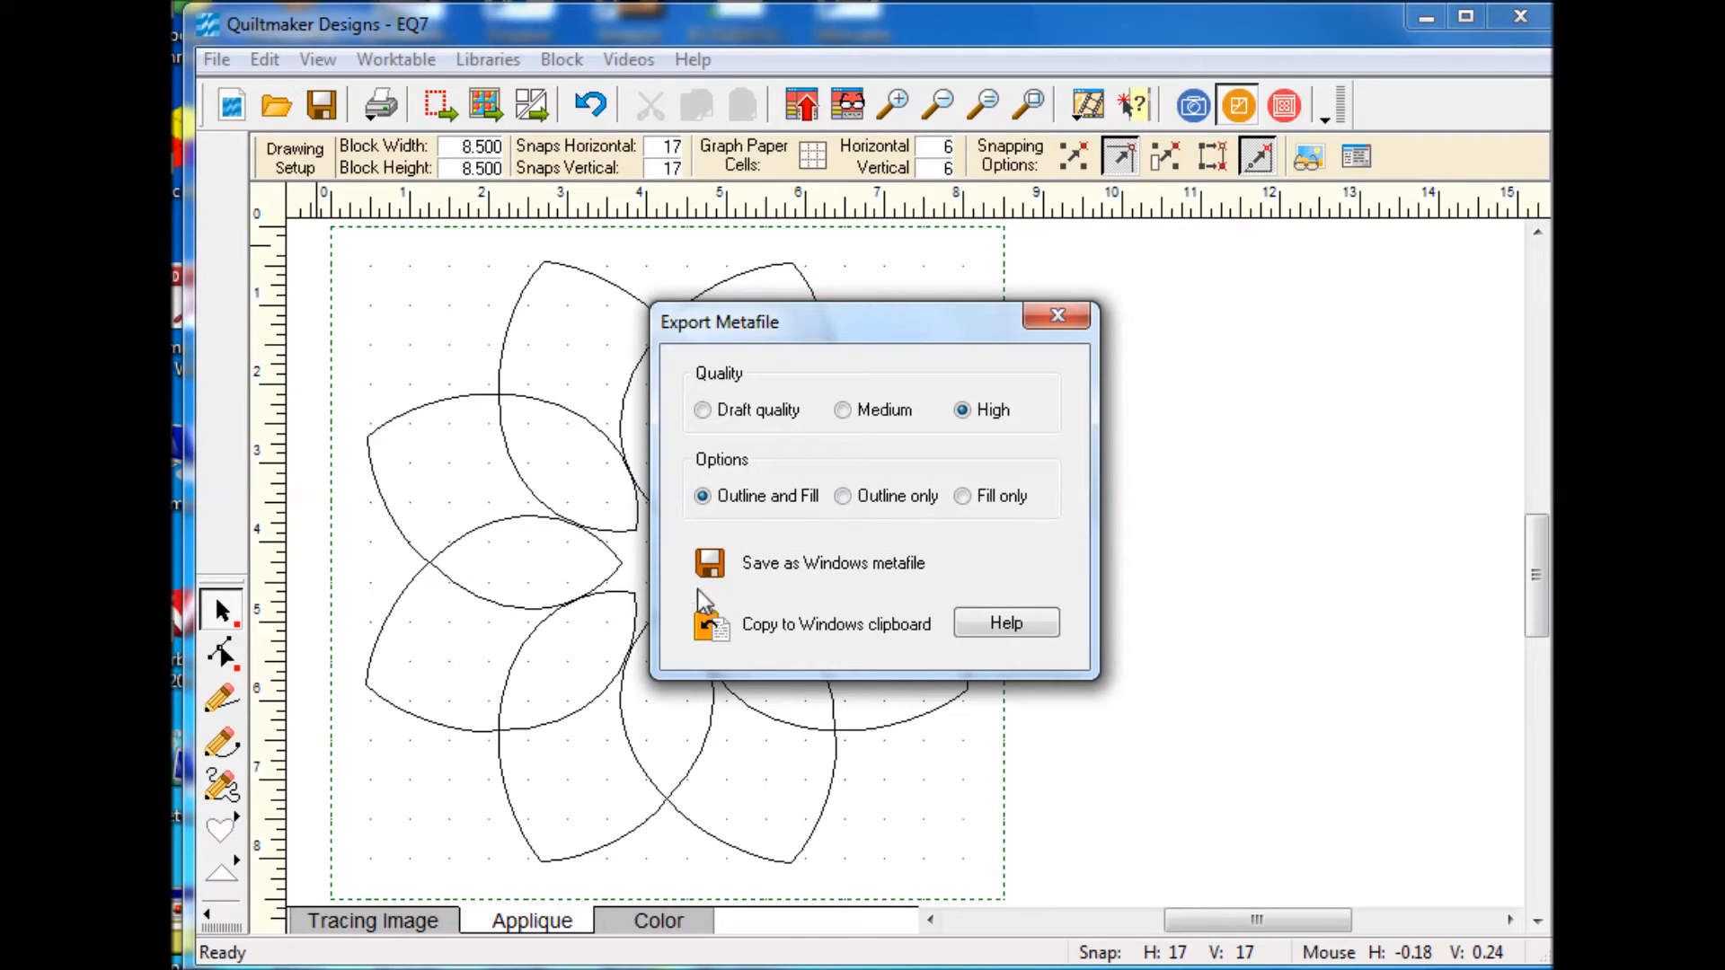
pyautogui.click(711, 566)
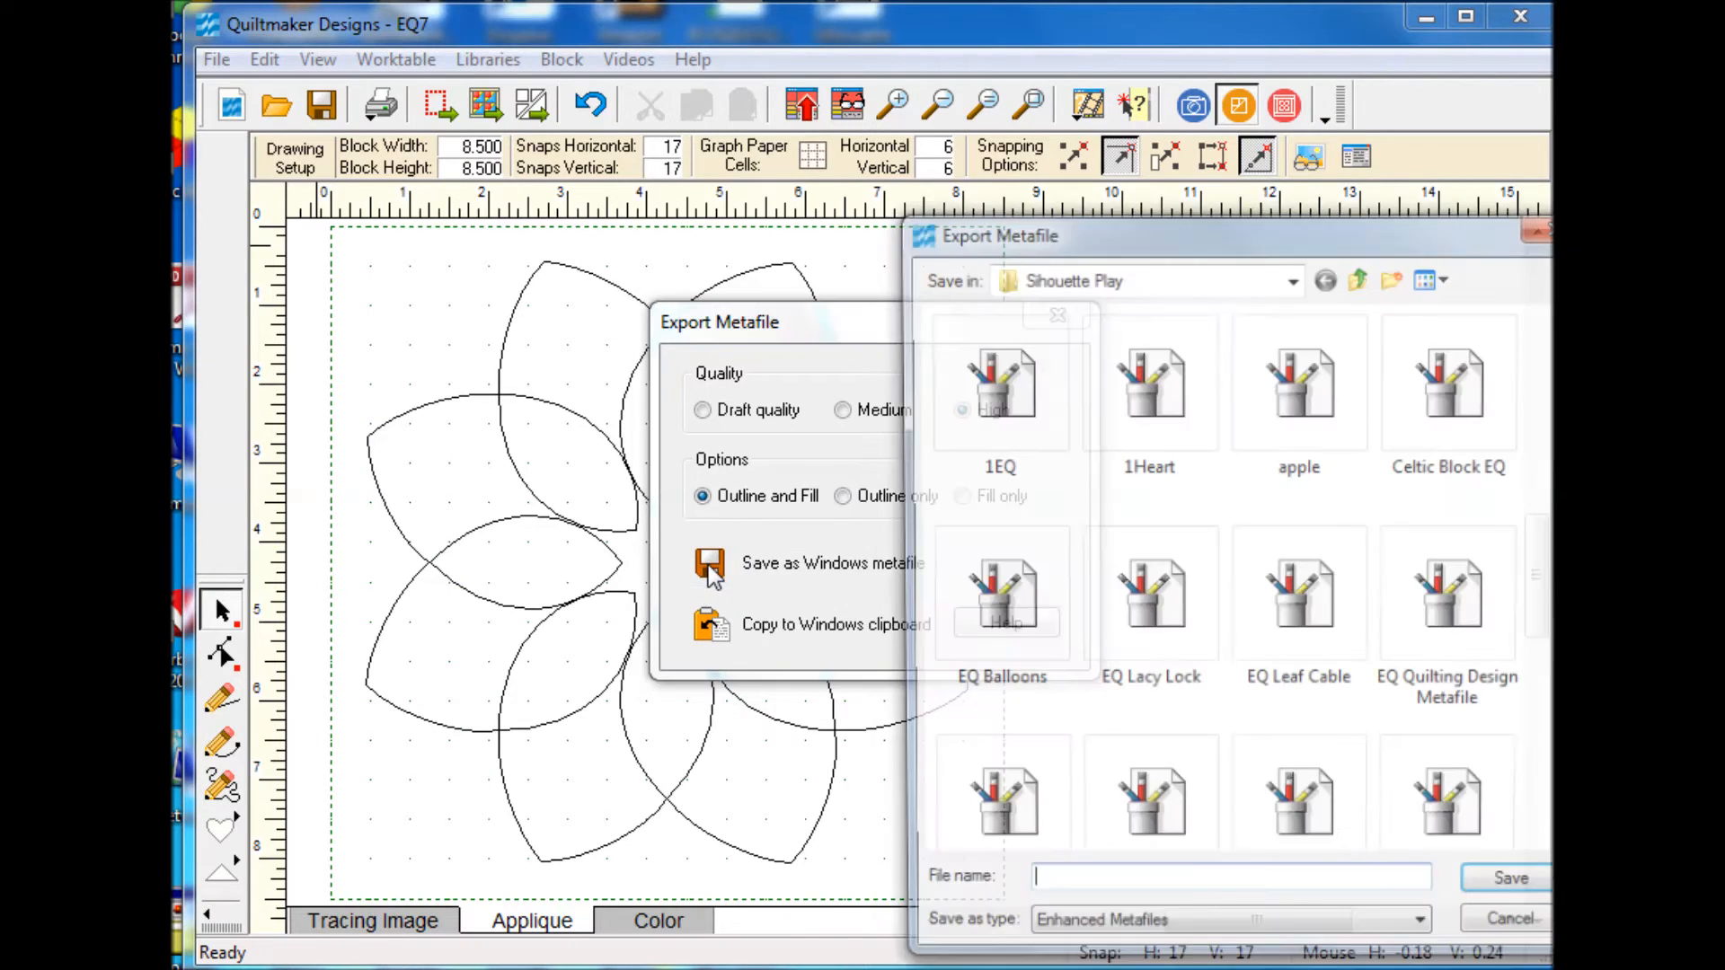
pyautogui.click(1047, 894)
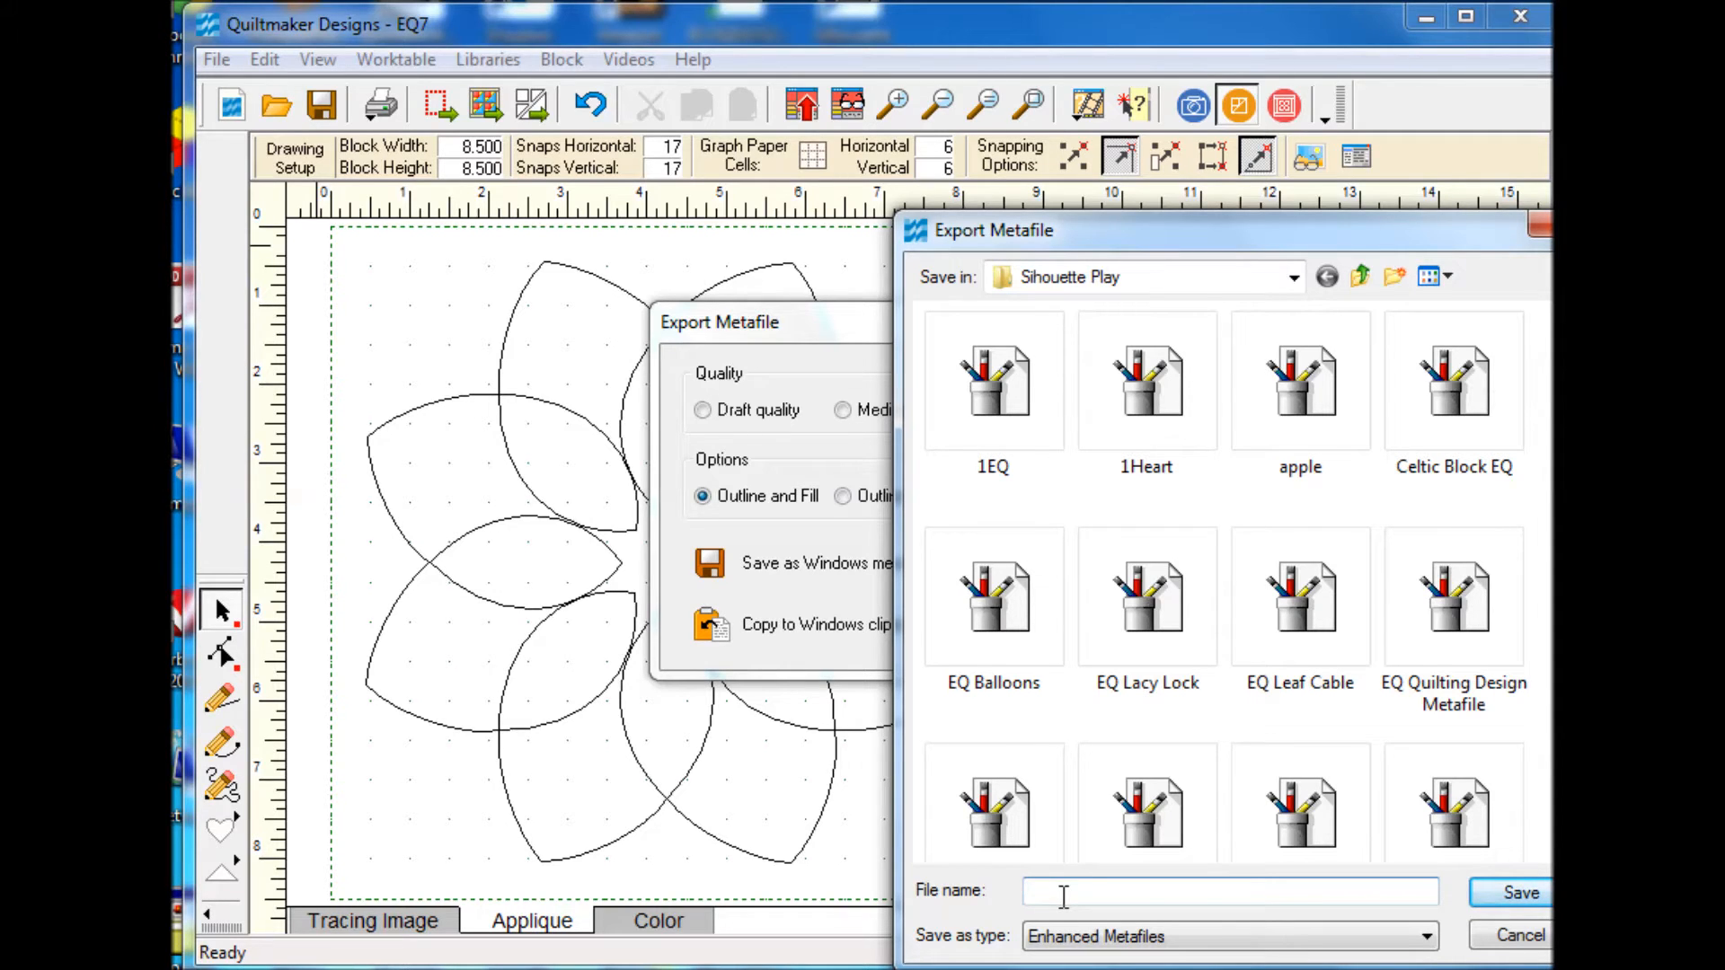
pyautogui.write('11Flora')
pyautogui.click(1521, 892)
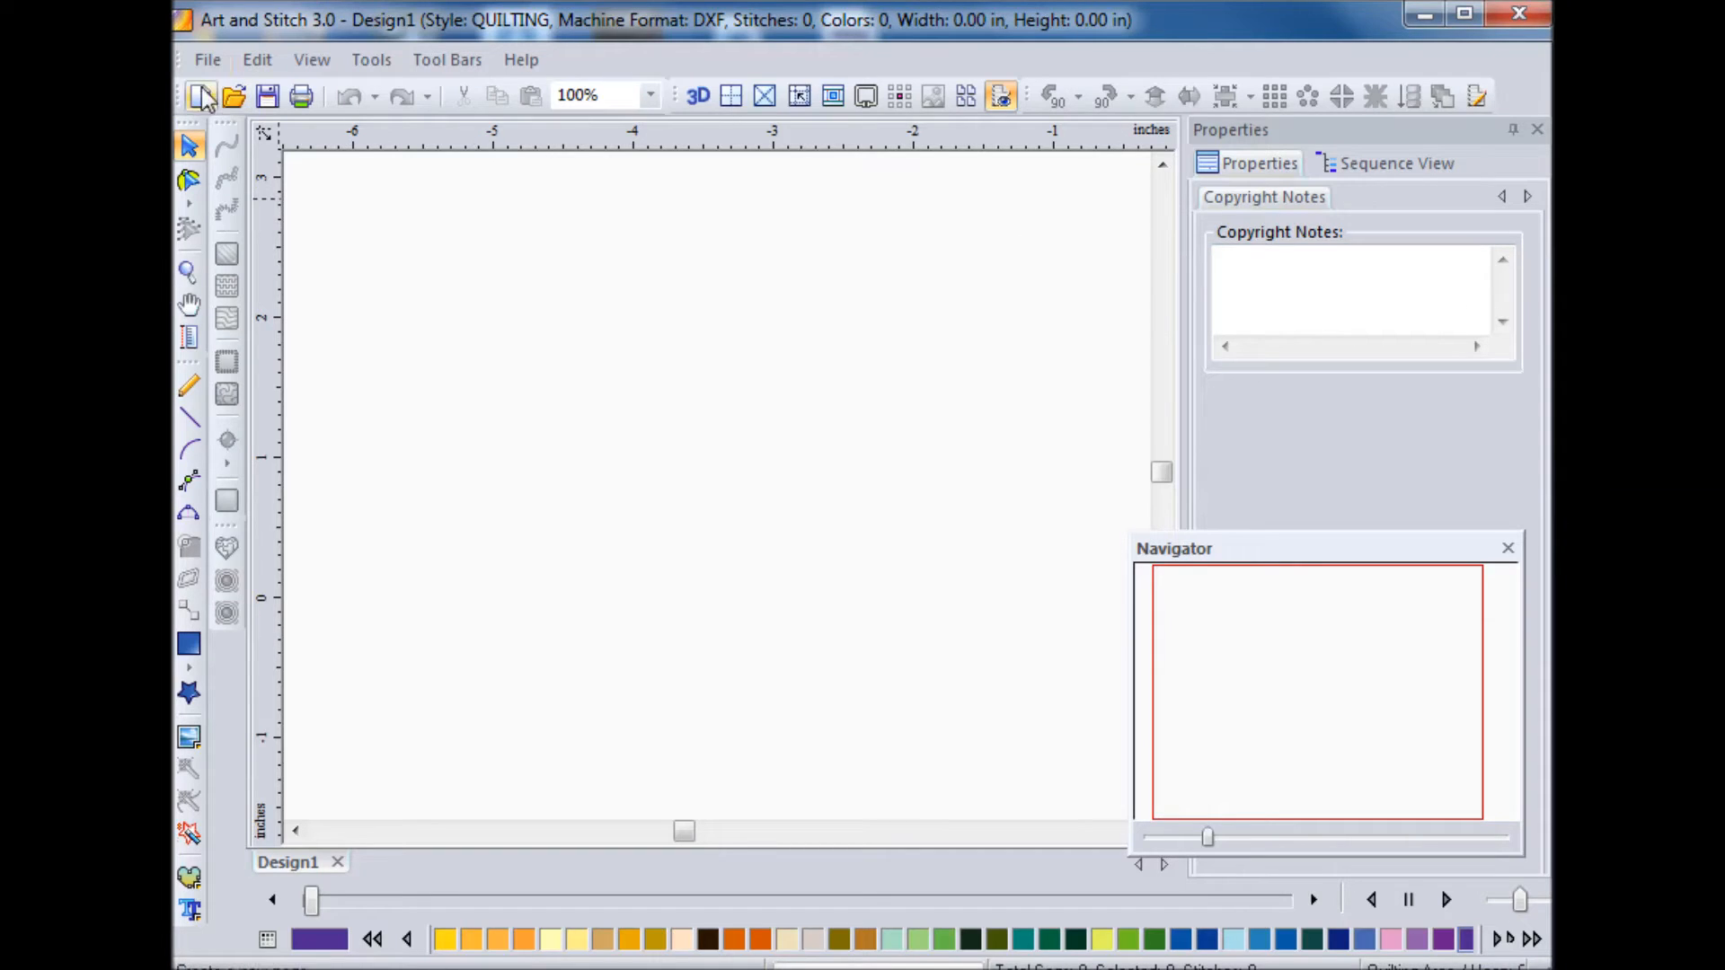
# Step: Switch to Art and Stitch and import the exported 11Flora vector artwork from the Sihouette Play folder
pyautogui.click(208, 60)
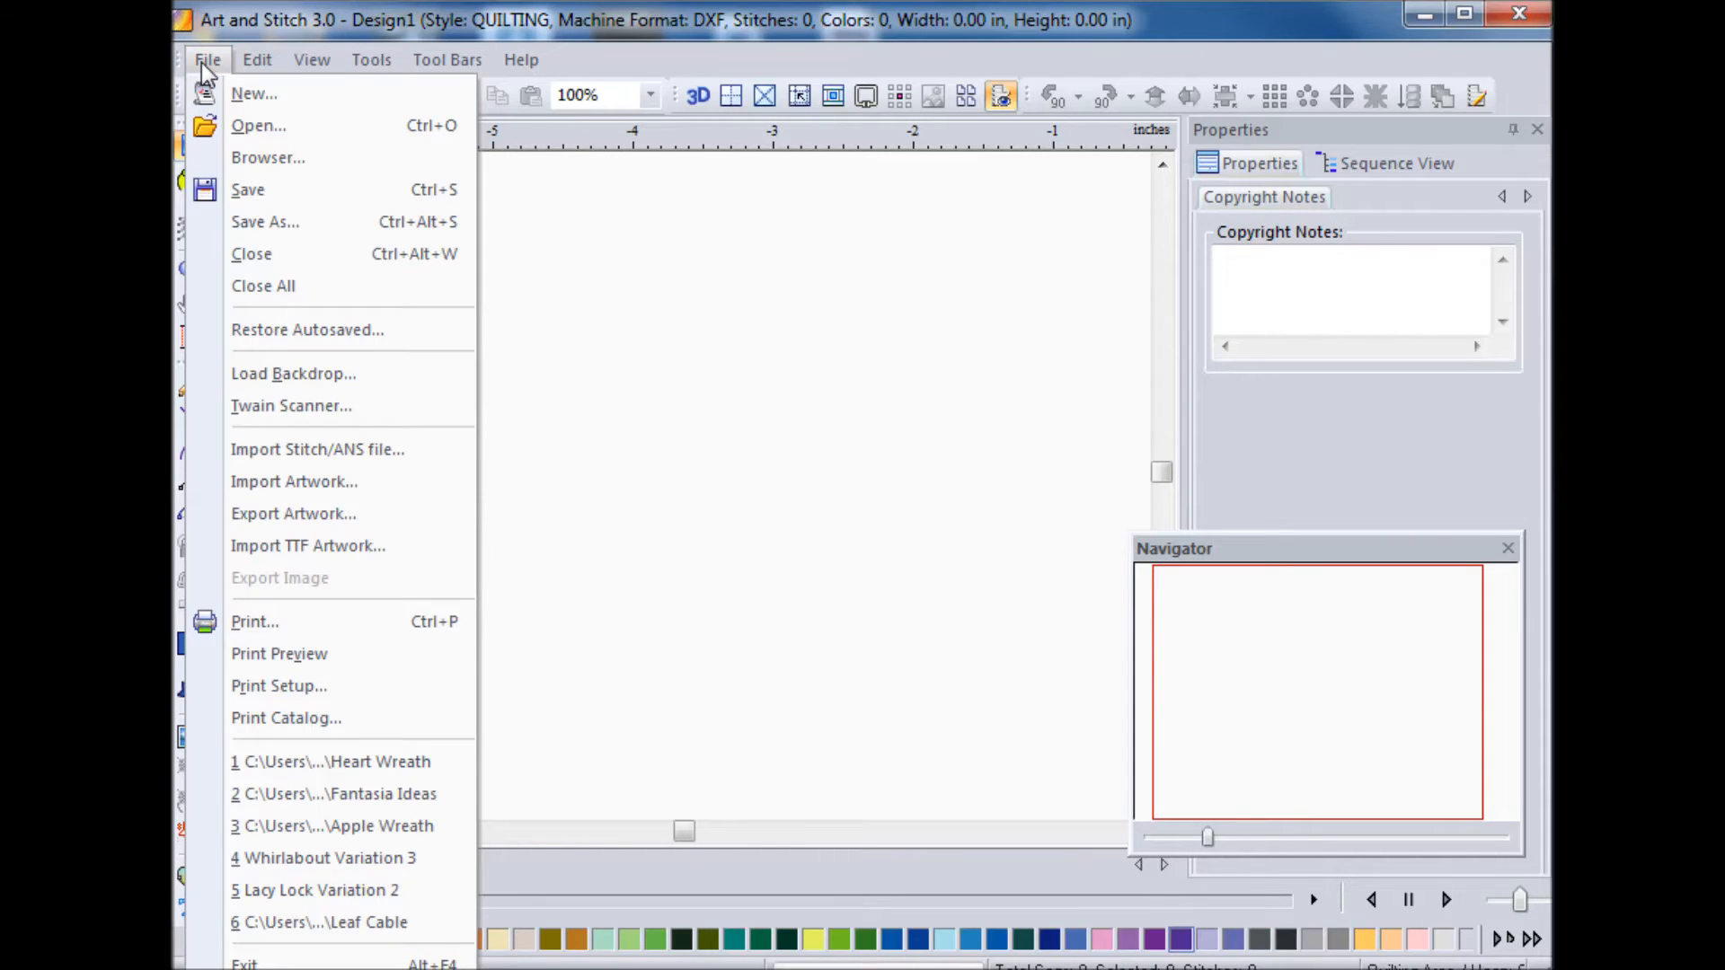
pyautogui.click(322, 485)
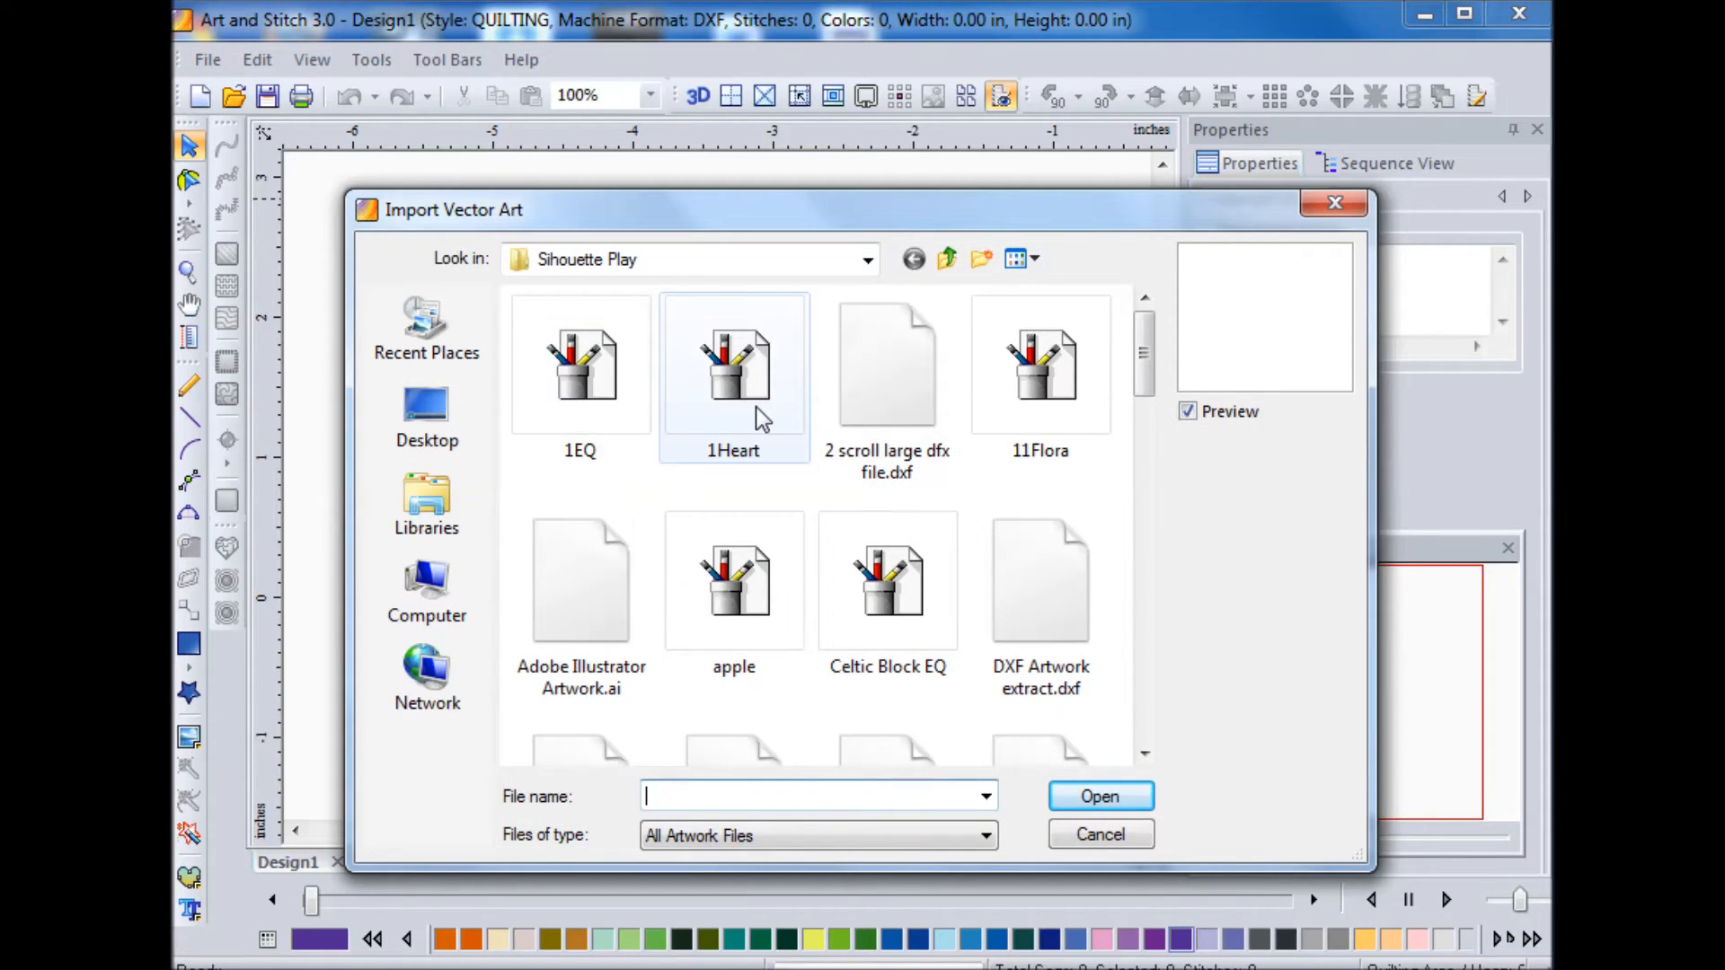
pyautogui.click(576, 388)
pyautogui.click(1115, 802)
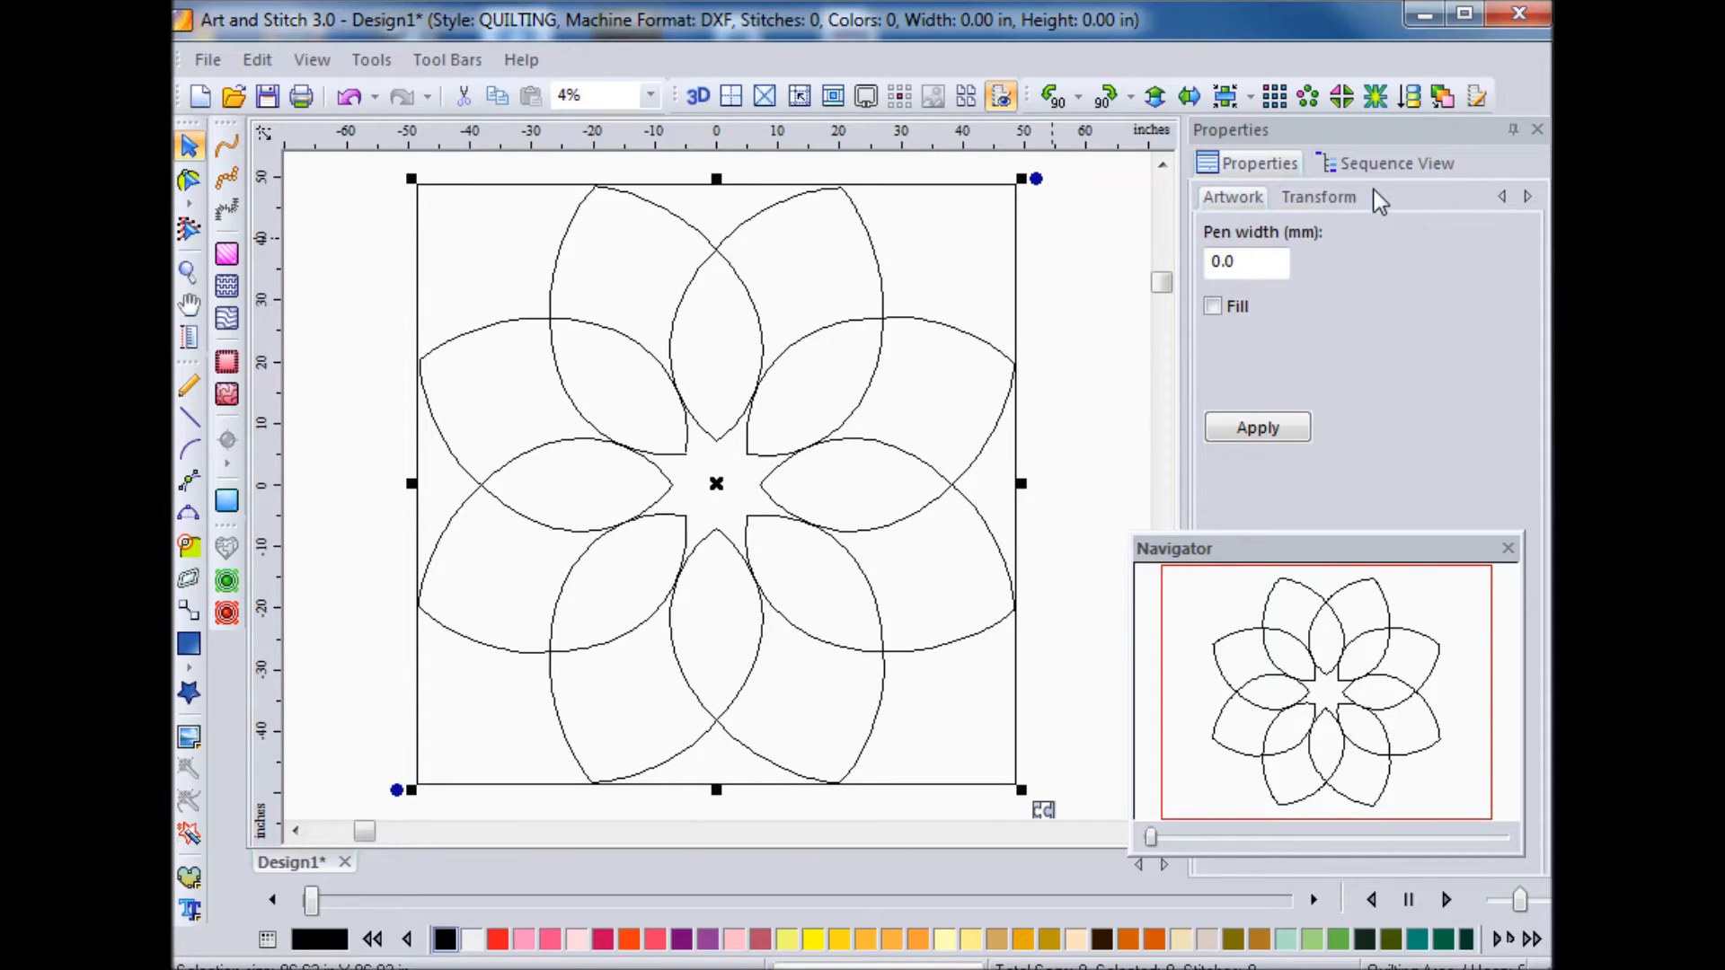
# Step: Resize the imported flower to a height of 12 inches with its aspect ratio maintained, and deselect it
pyautogui.click(1352, 201)
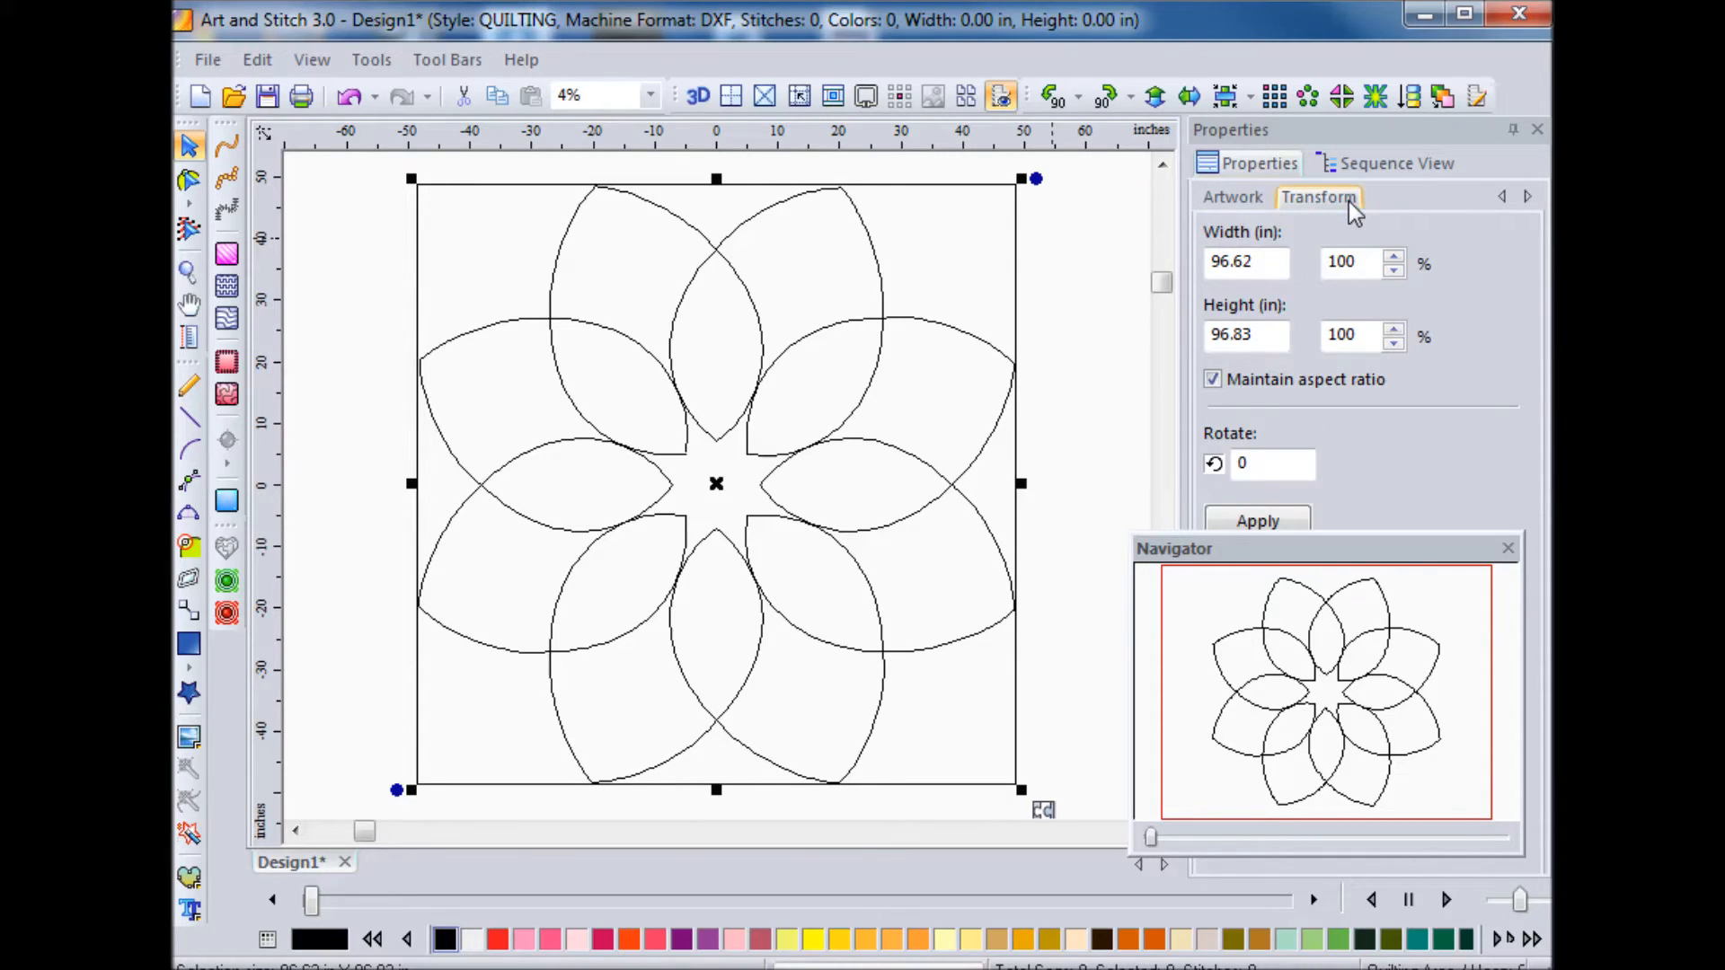
pyautogui.click(1265, 262)
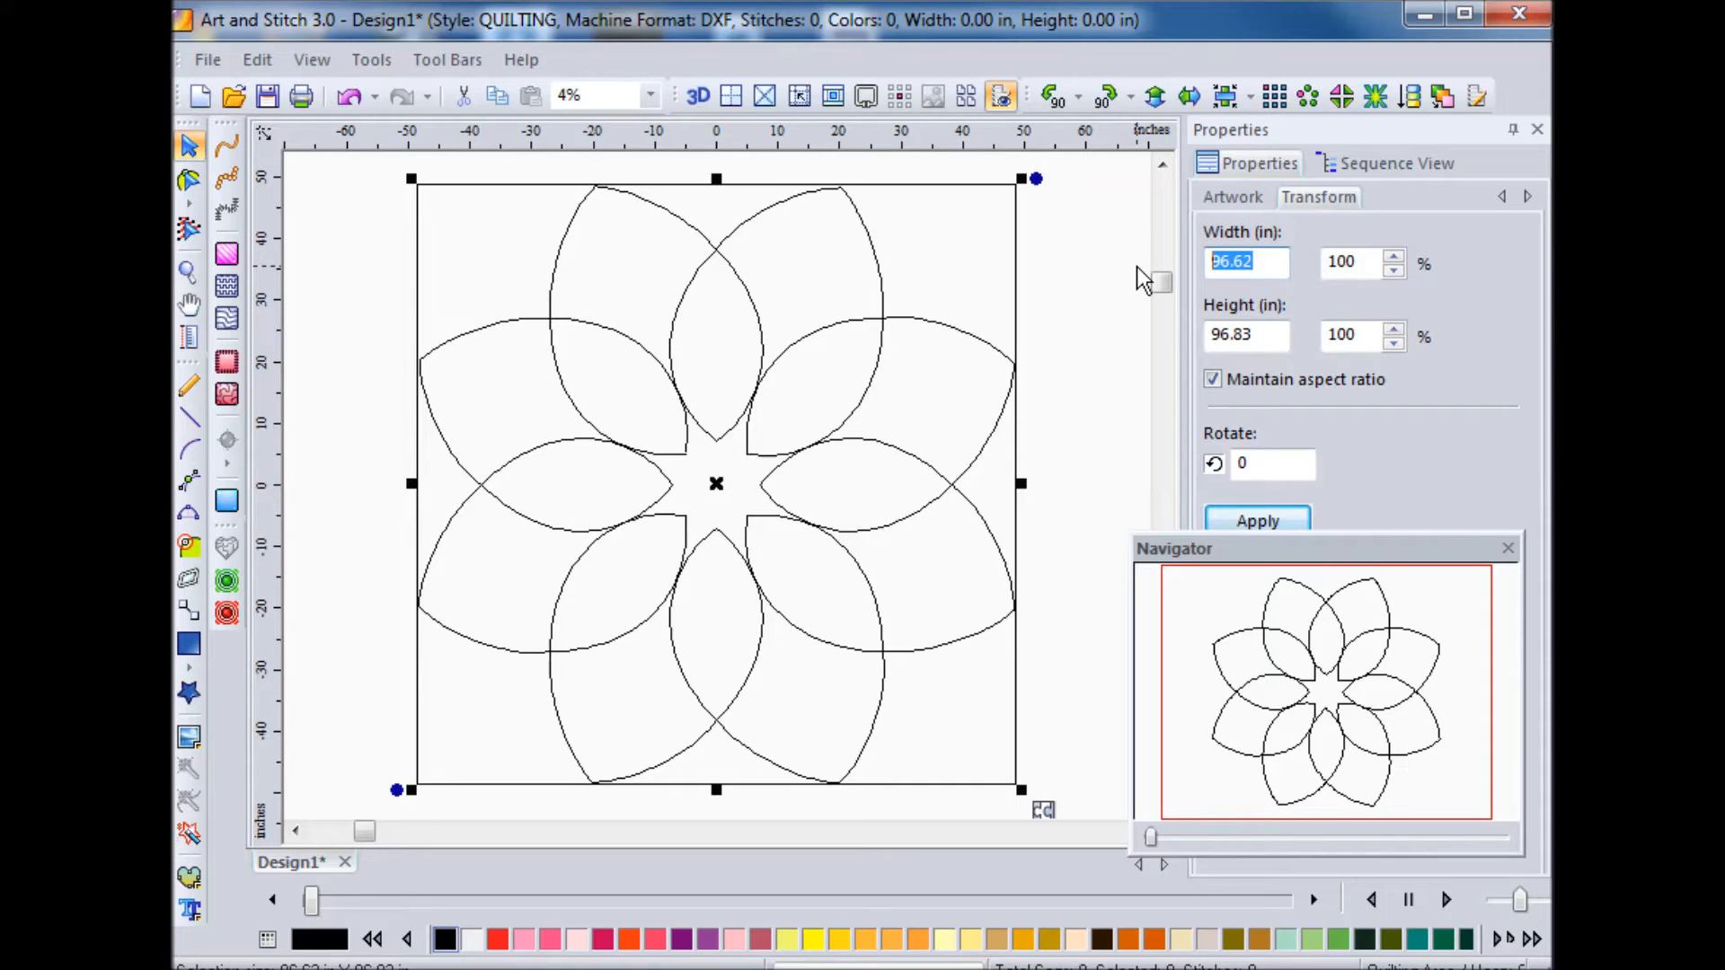
pyautogui.write('12')
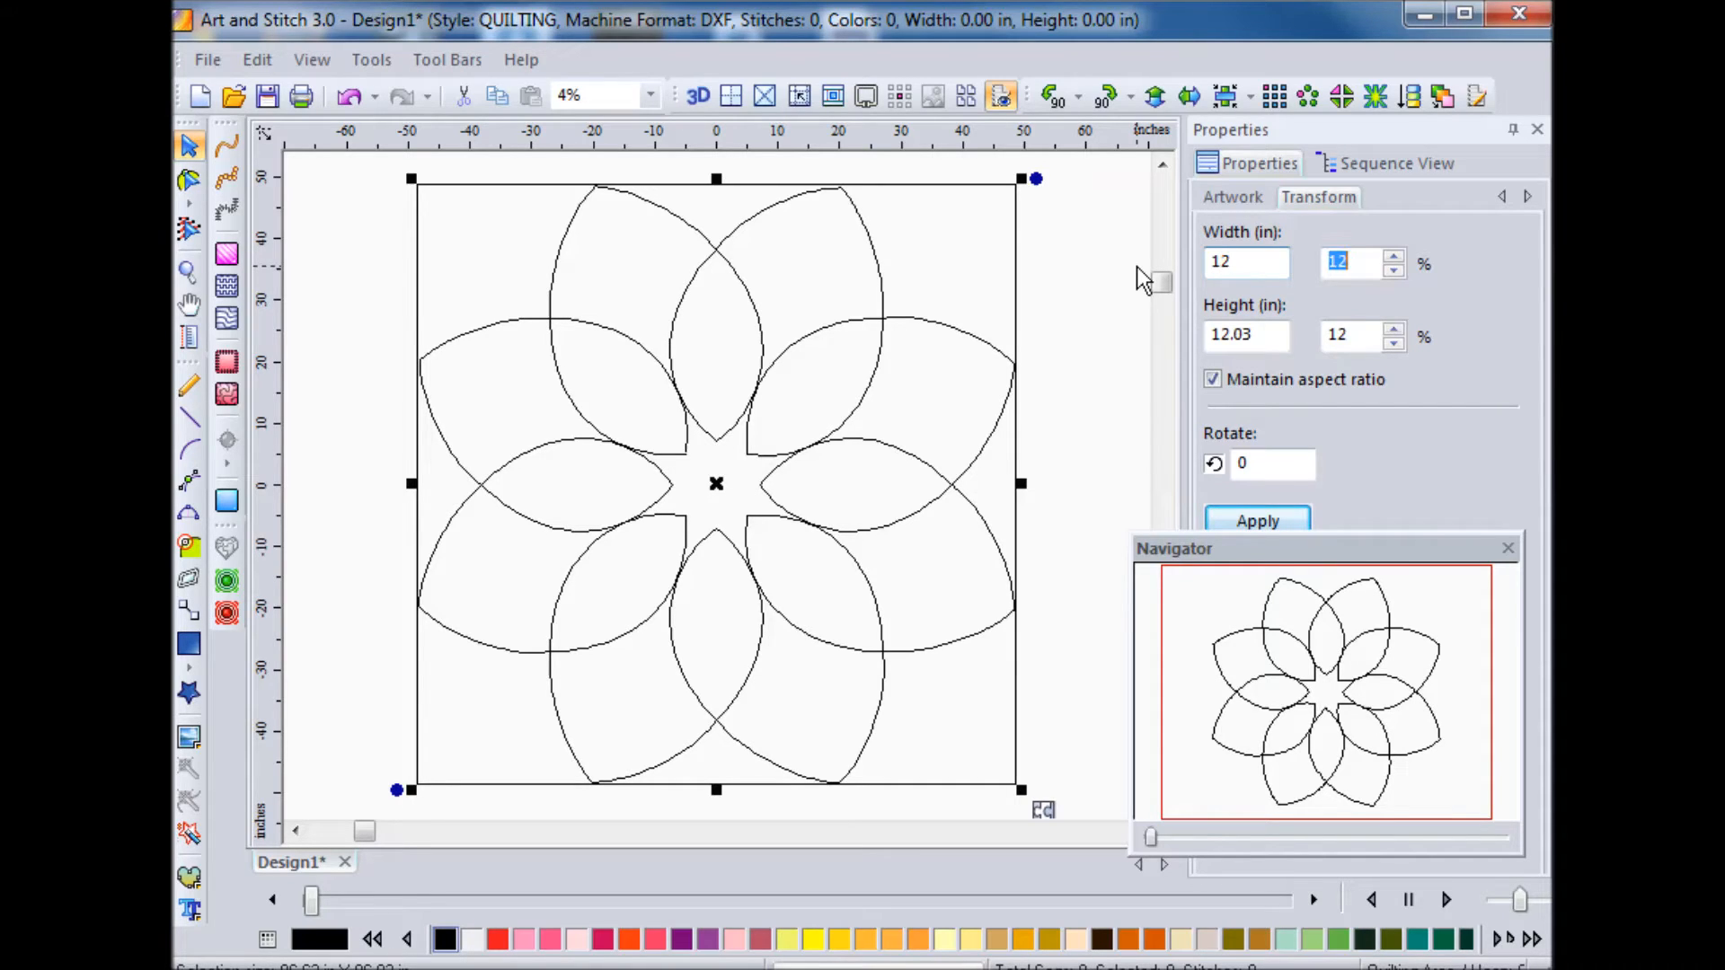
pyautogui.press('Tab')
pyautogui.write('12')
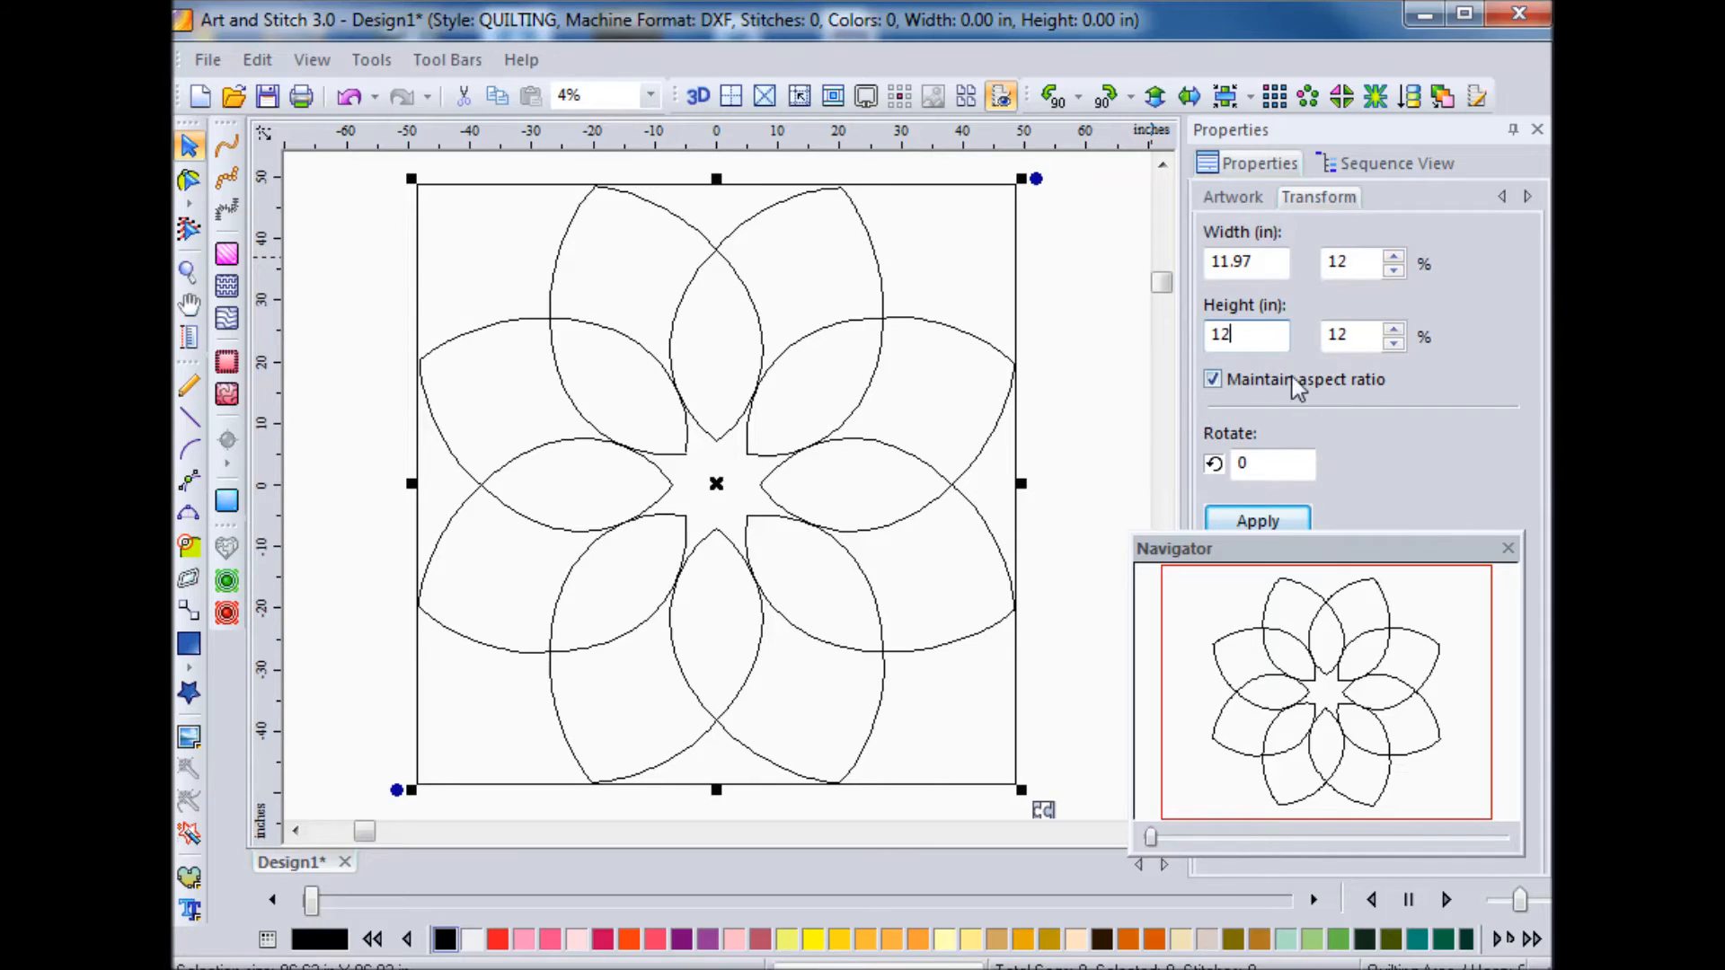
pyautogui.click(1268, 528)
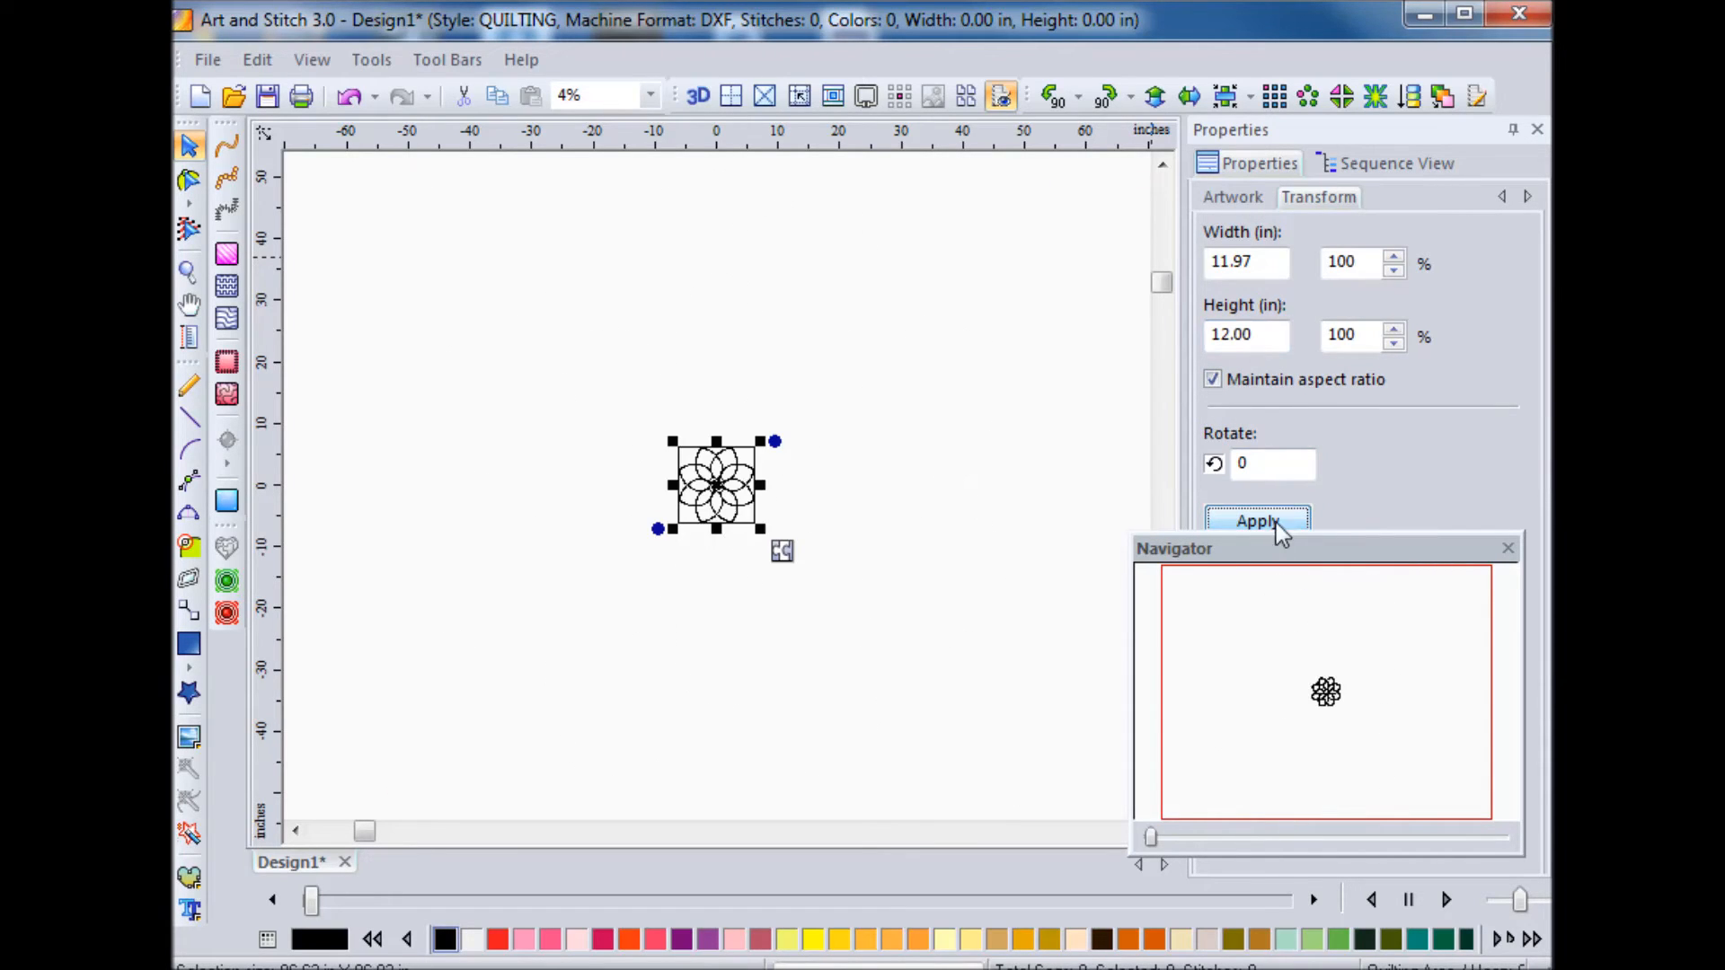
pyautogui.click(914, 456)
pyautogui.press('F4')
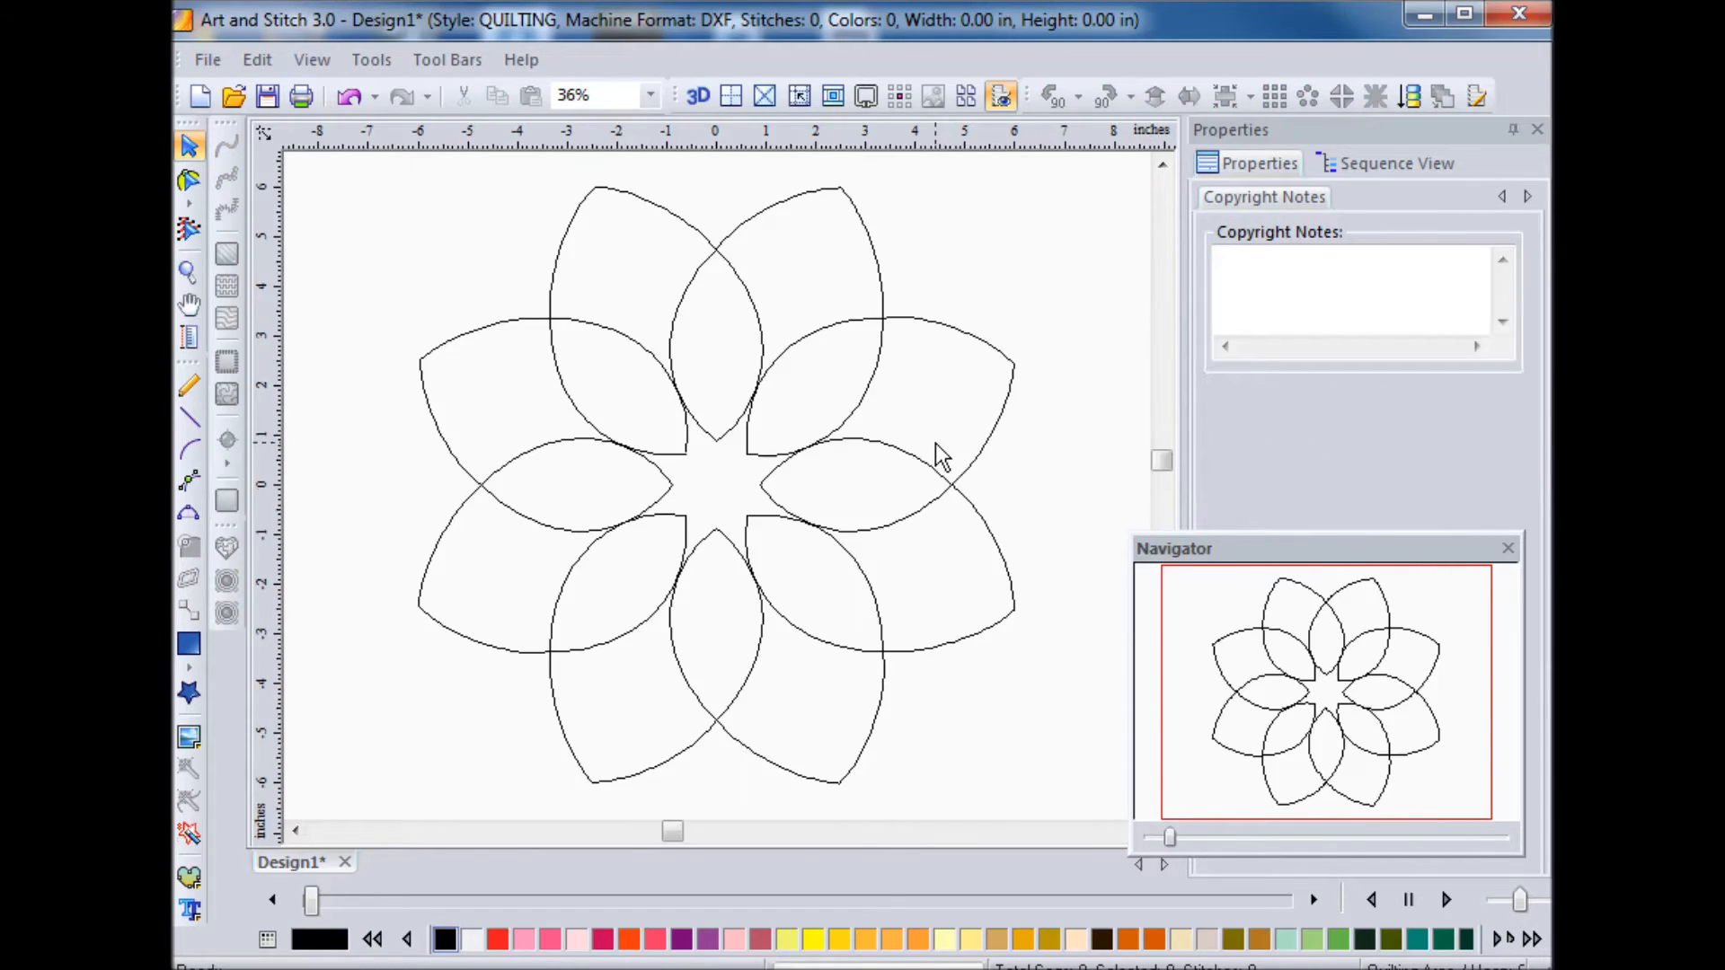
# Step: Examine the edit points along the flower's outer outline
pyautogui.click(189, 182)
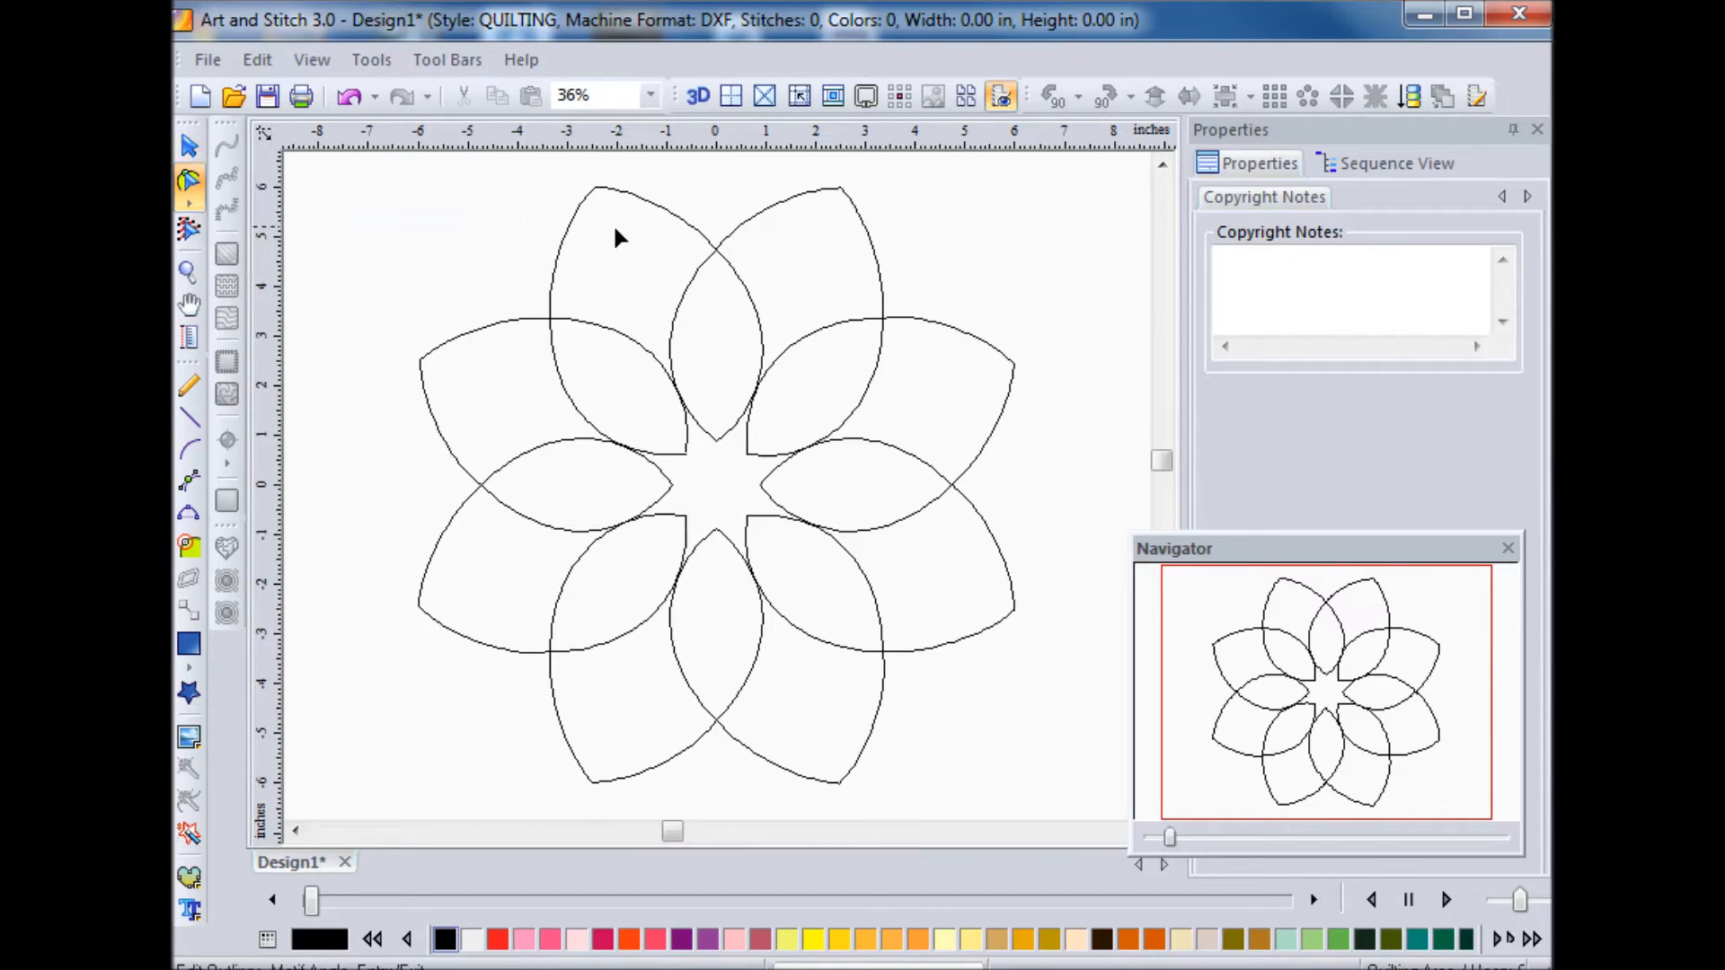
pyautogui.click(670, 224)
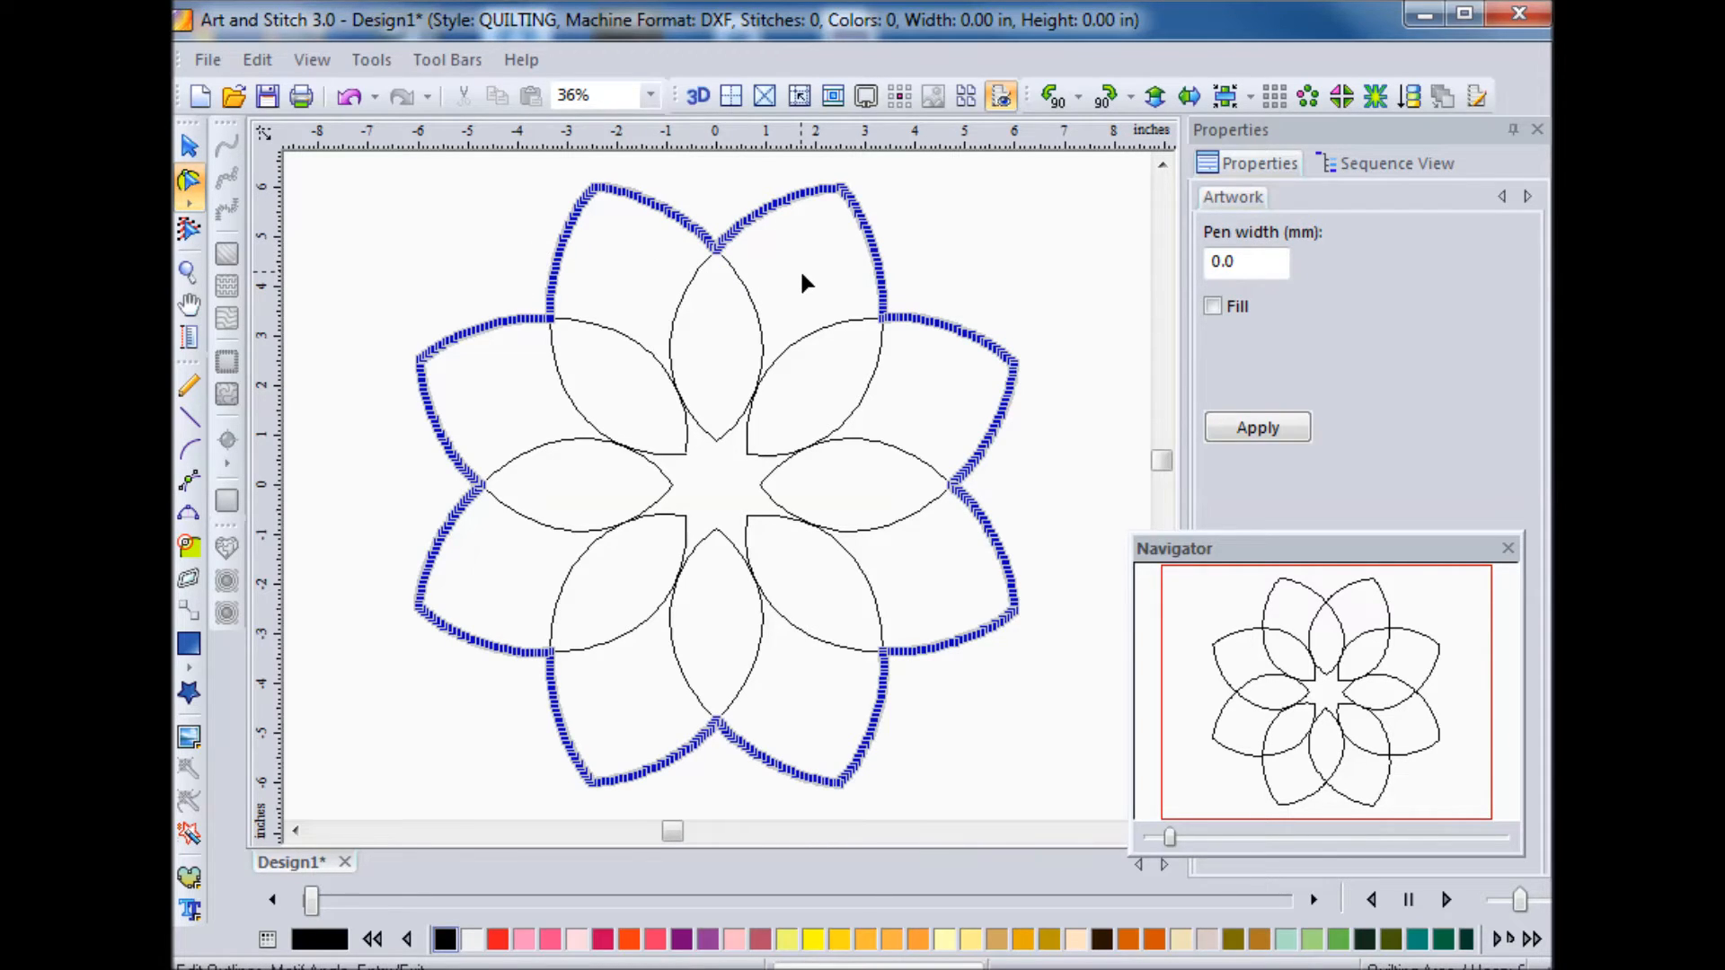
pyautogui.click(977, 253)
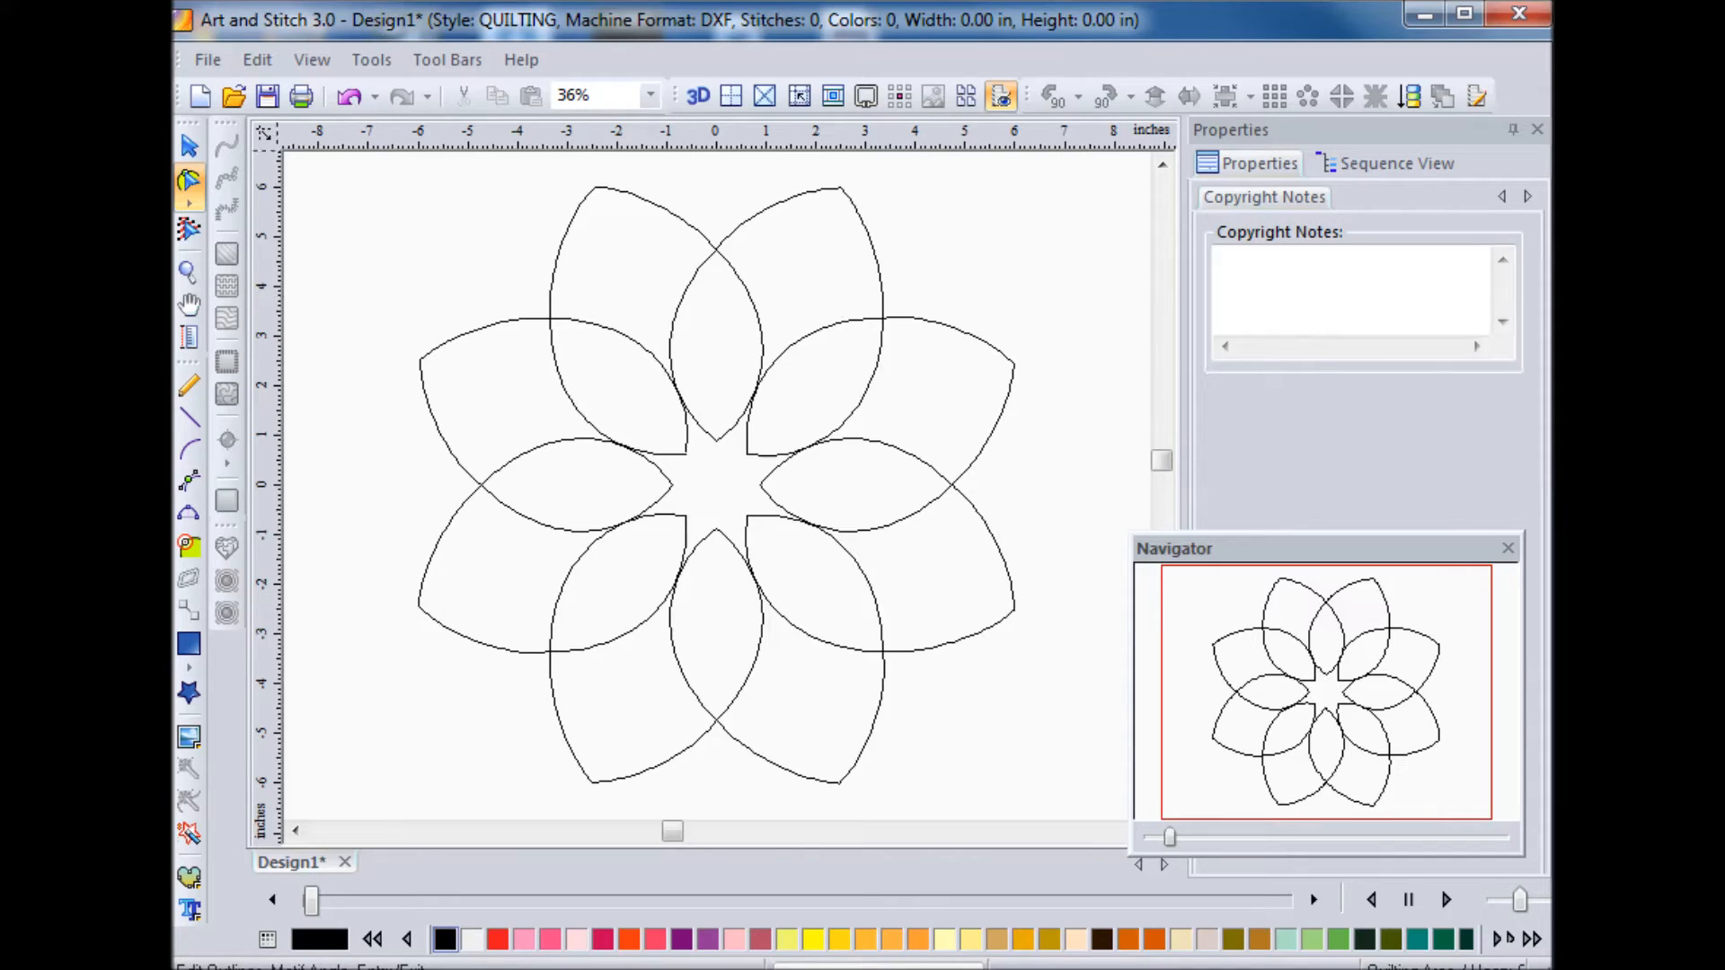
# Step: Apply Simplify Smoothen to the whole flower with curve precision 30%, angle tolerance 57 and distance tolerance 20 mm
pyautogui.click(188, 150)
pyautogui.click(1027, 312)
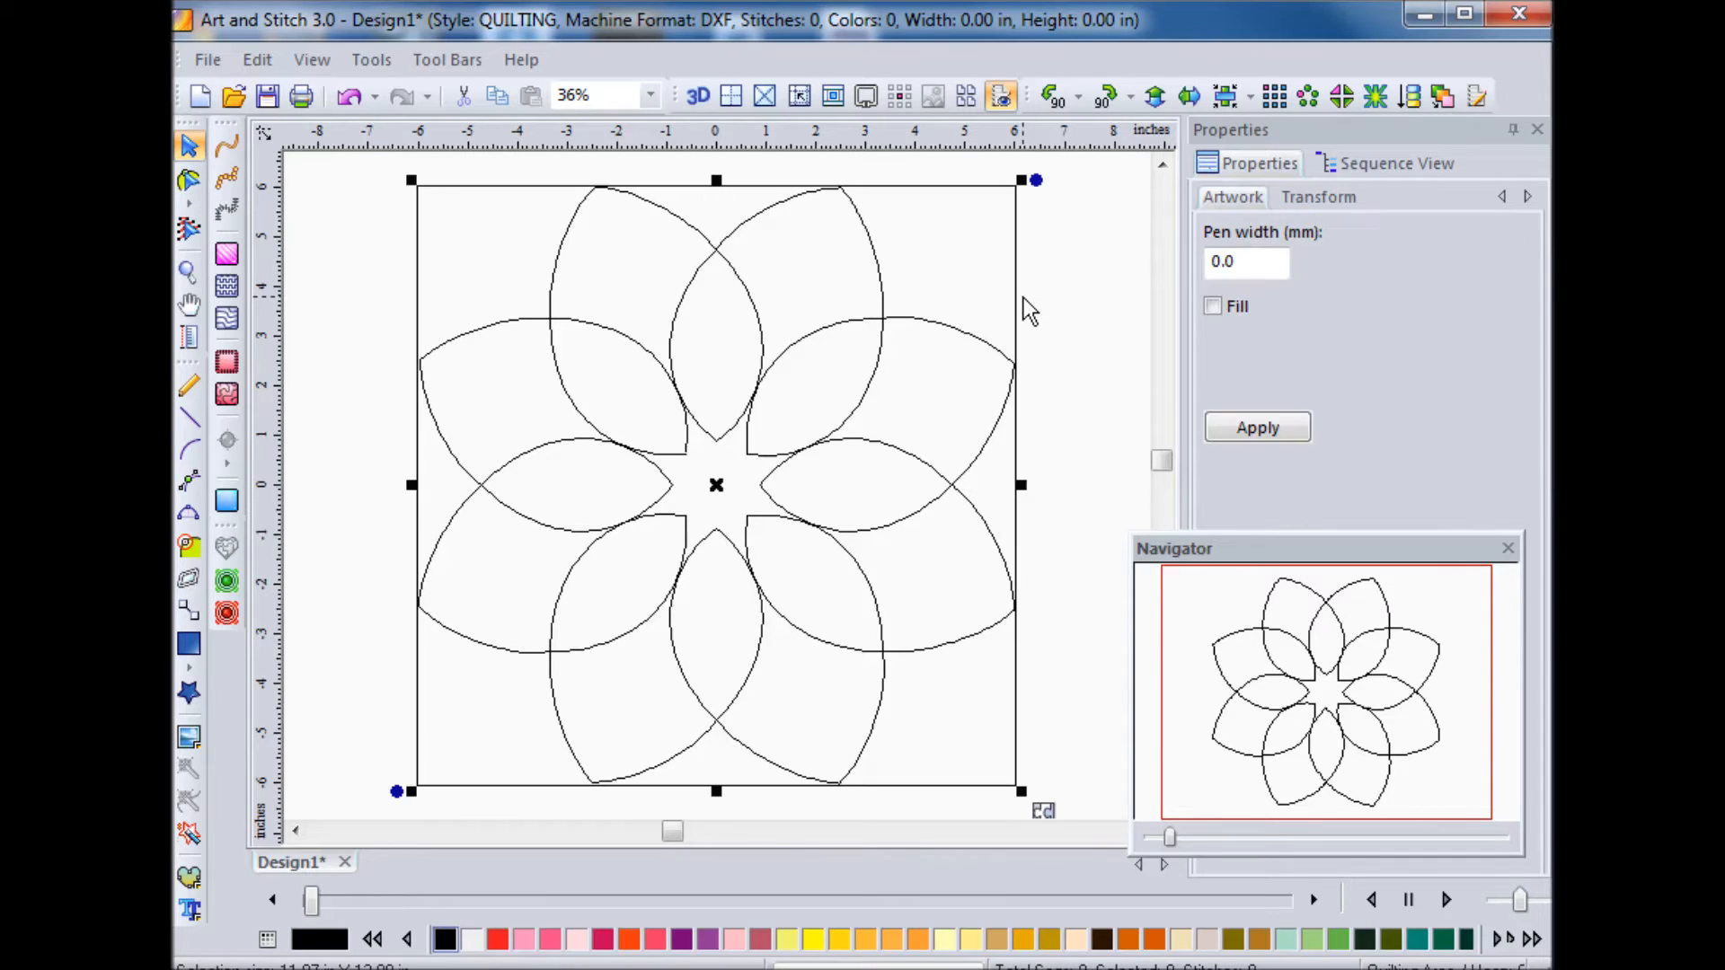
pyautogui.rightClick(911, 366)
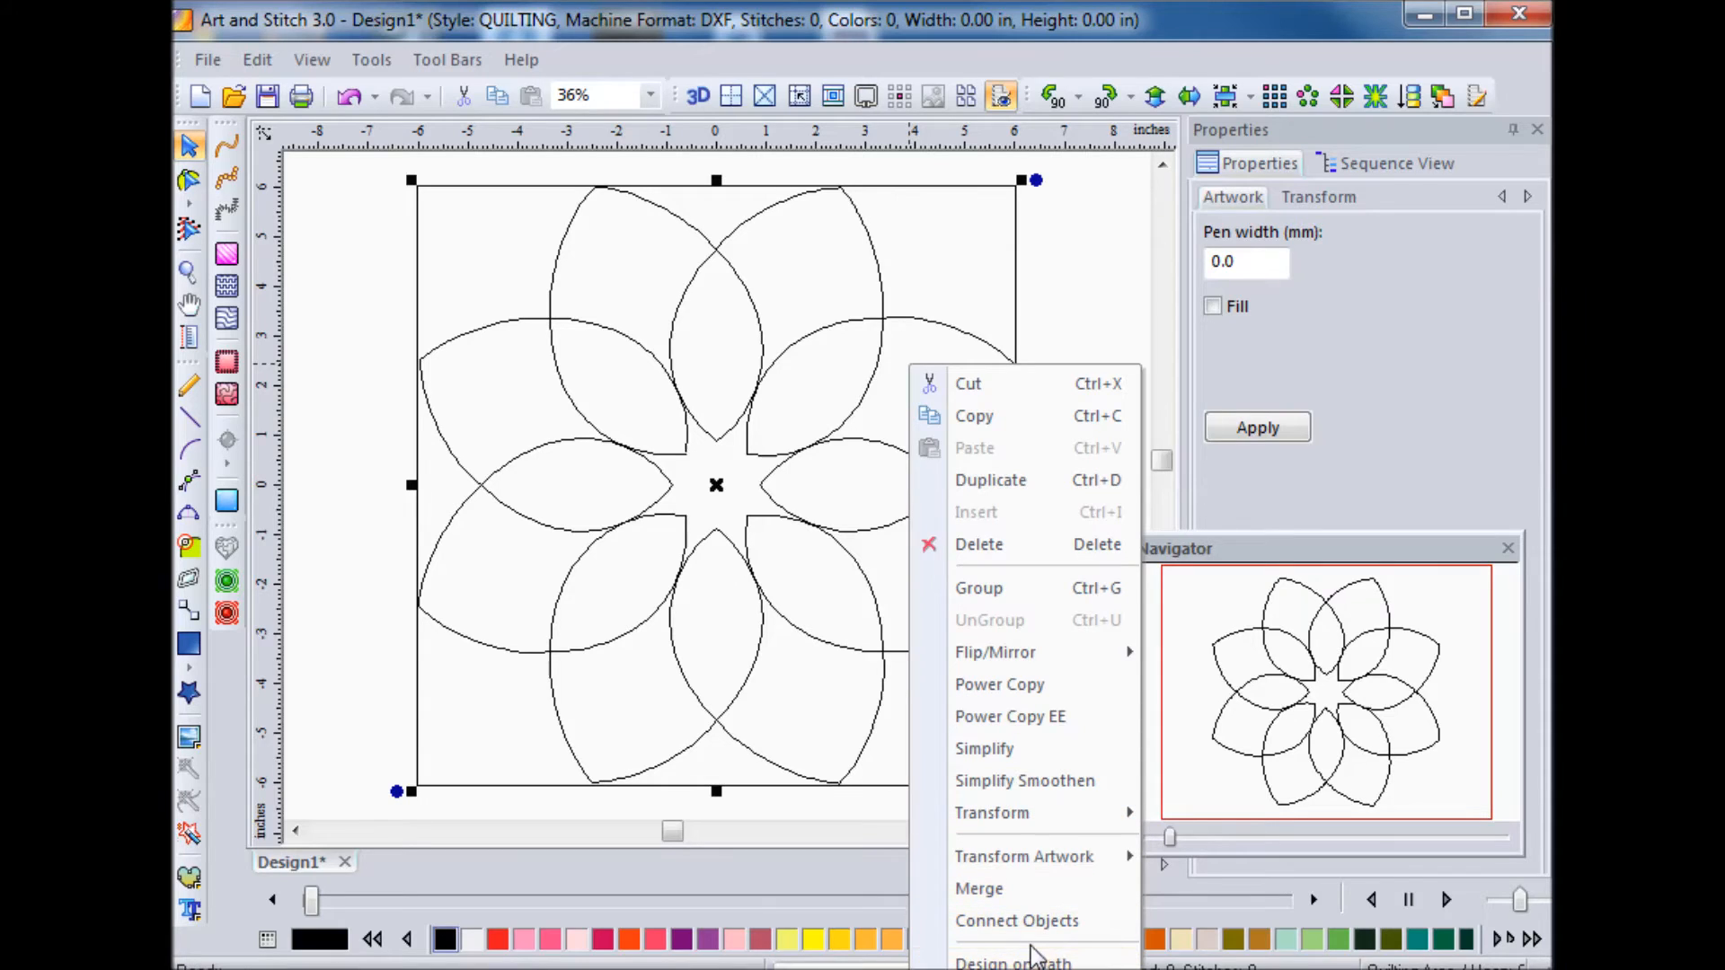
pyautogui.click(1063, 781)
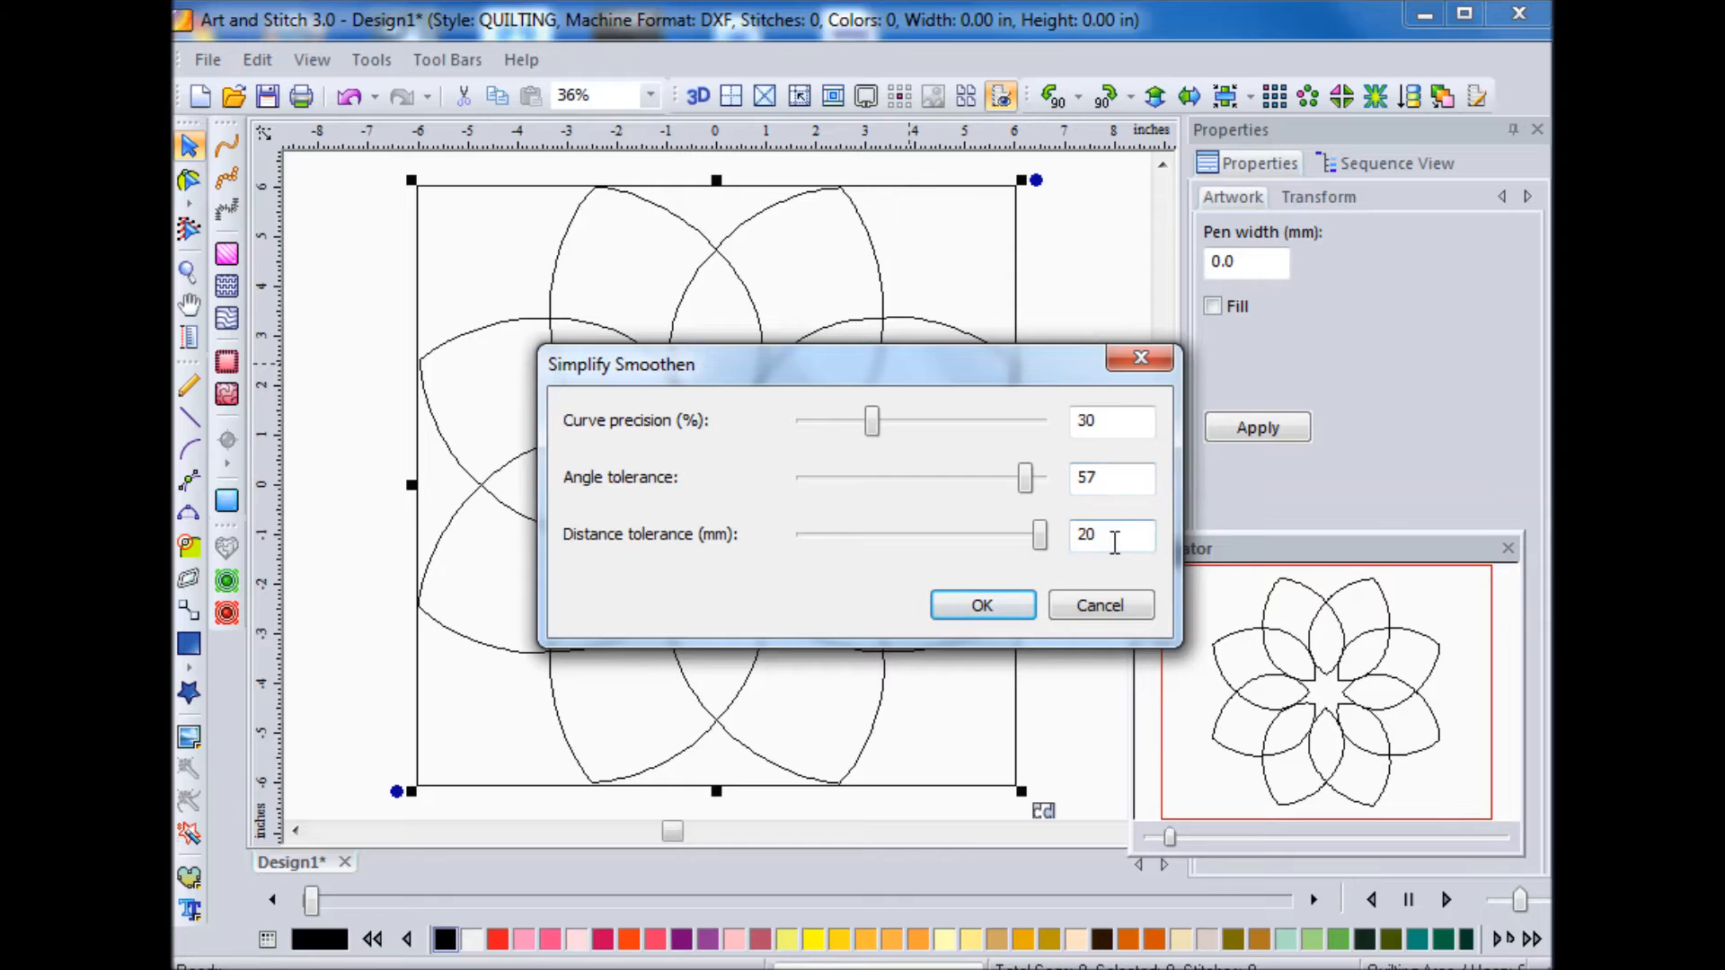
pyautogui.click(982, 605)
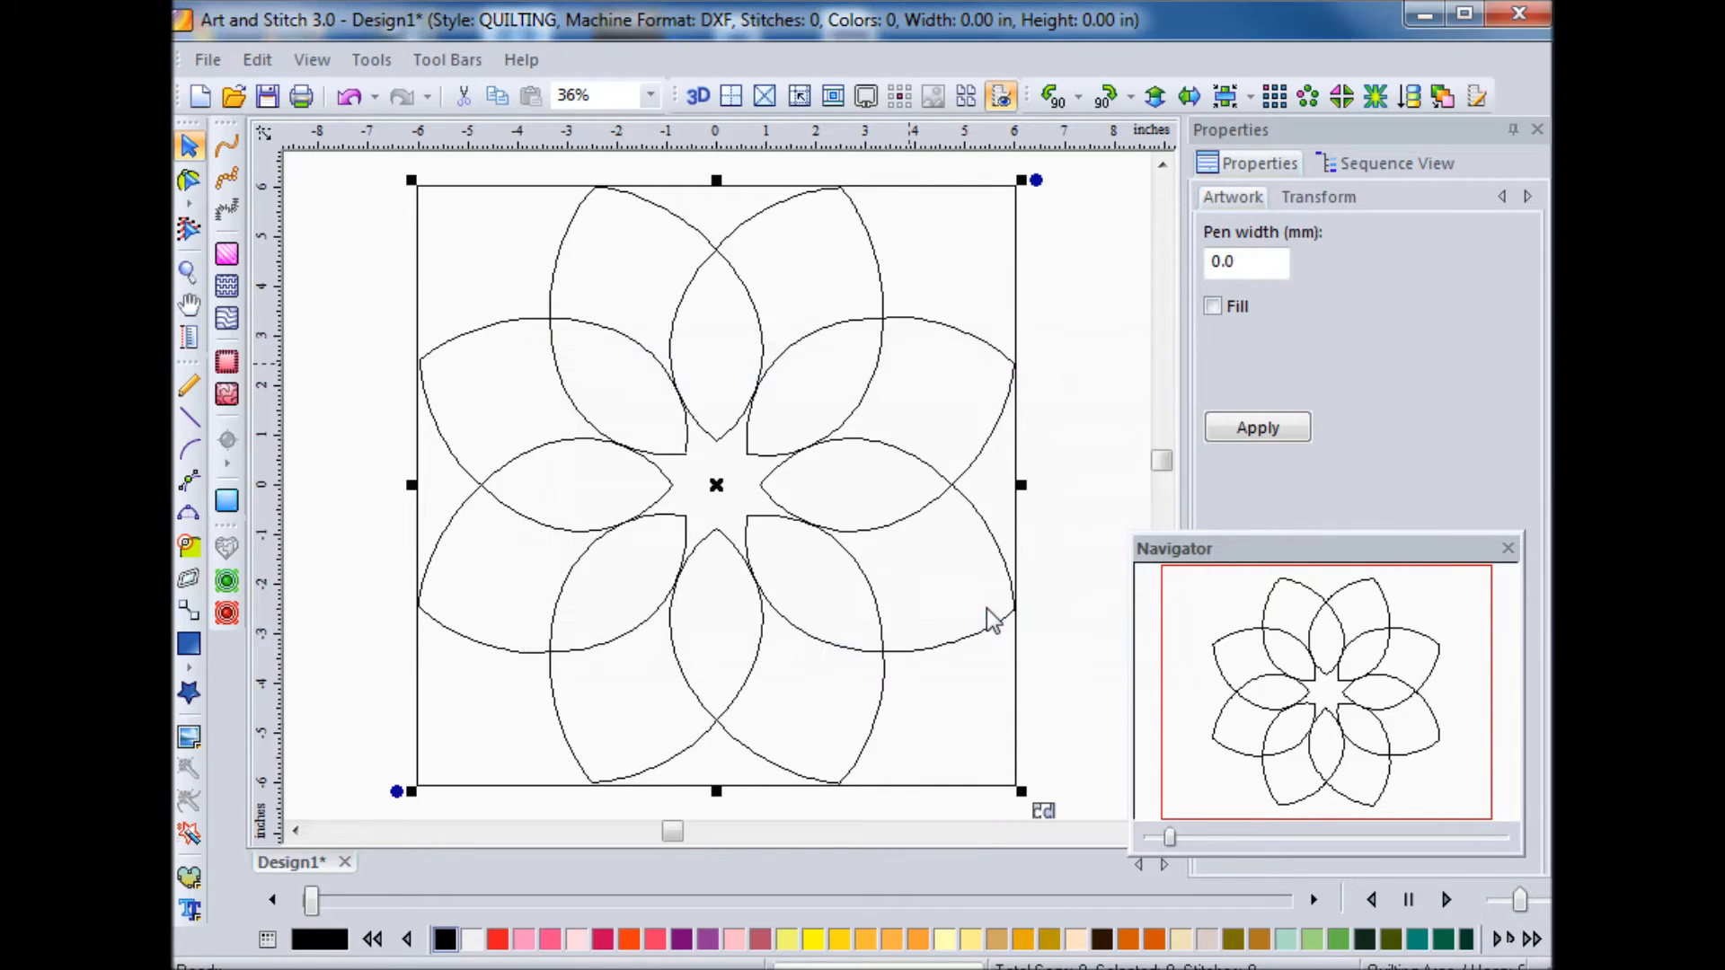
# Step: Check the reduced edit points, then split the line of the upper-middle inner petal at its outer tip
pyautogui.click(189, 181)
pyautogui.click(750, 278)
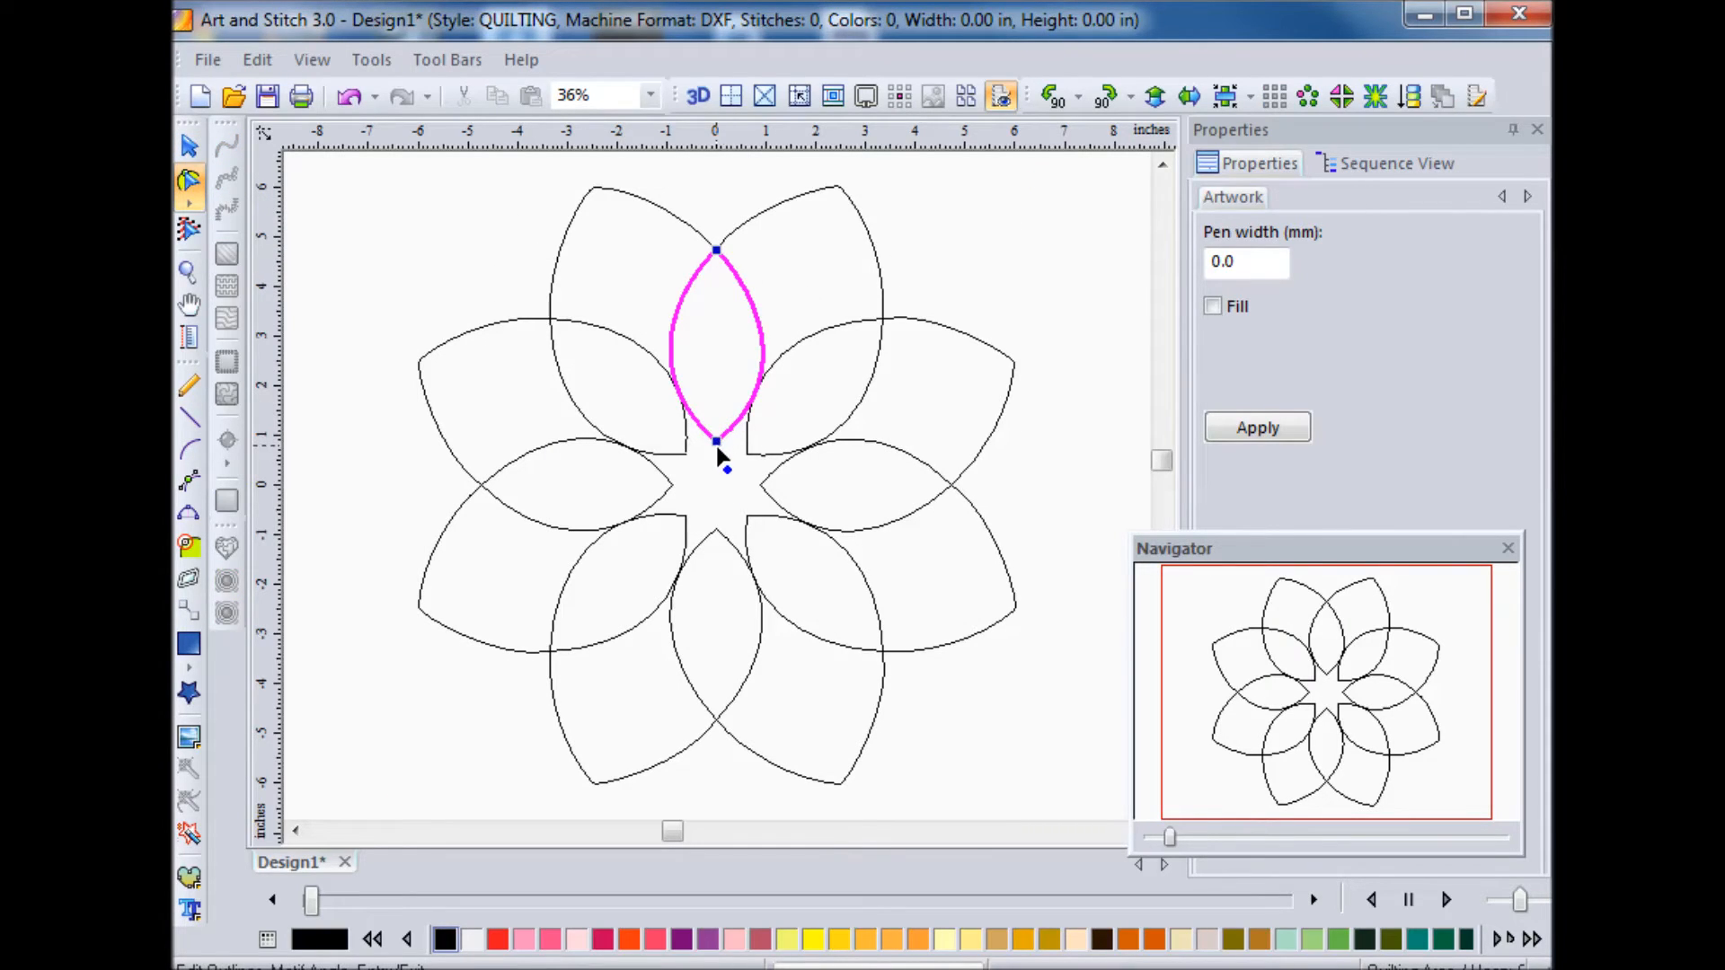
pyautogui.click(883, 301)
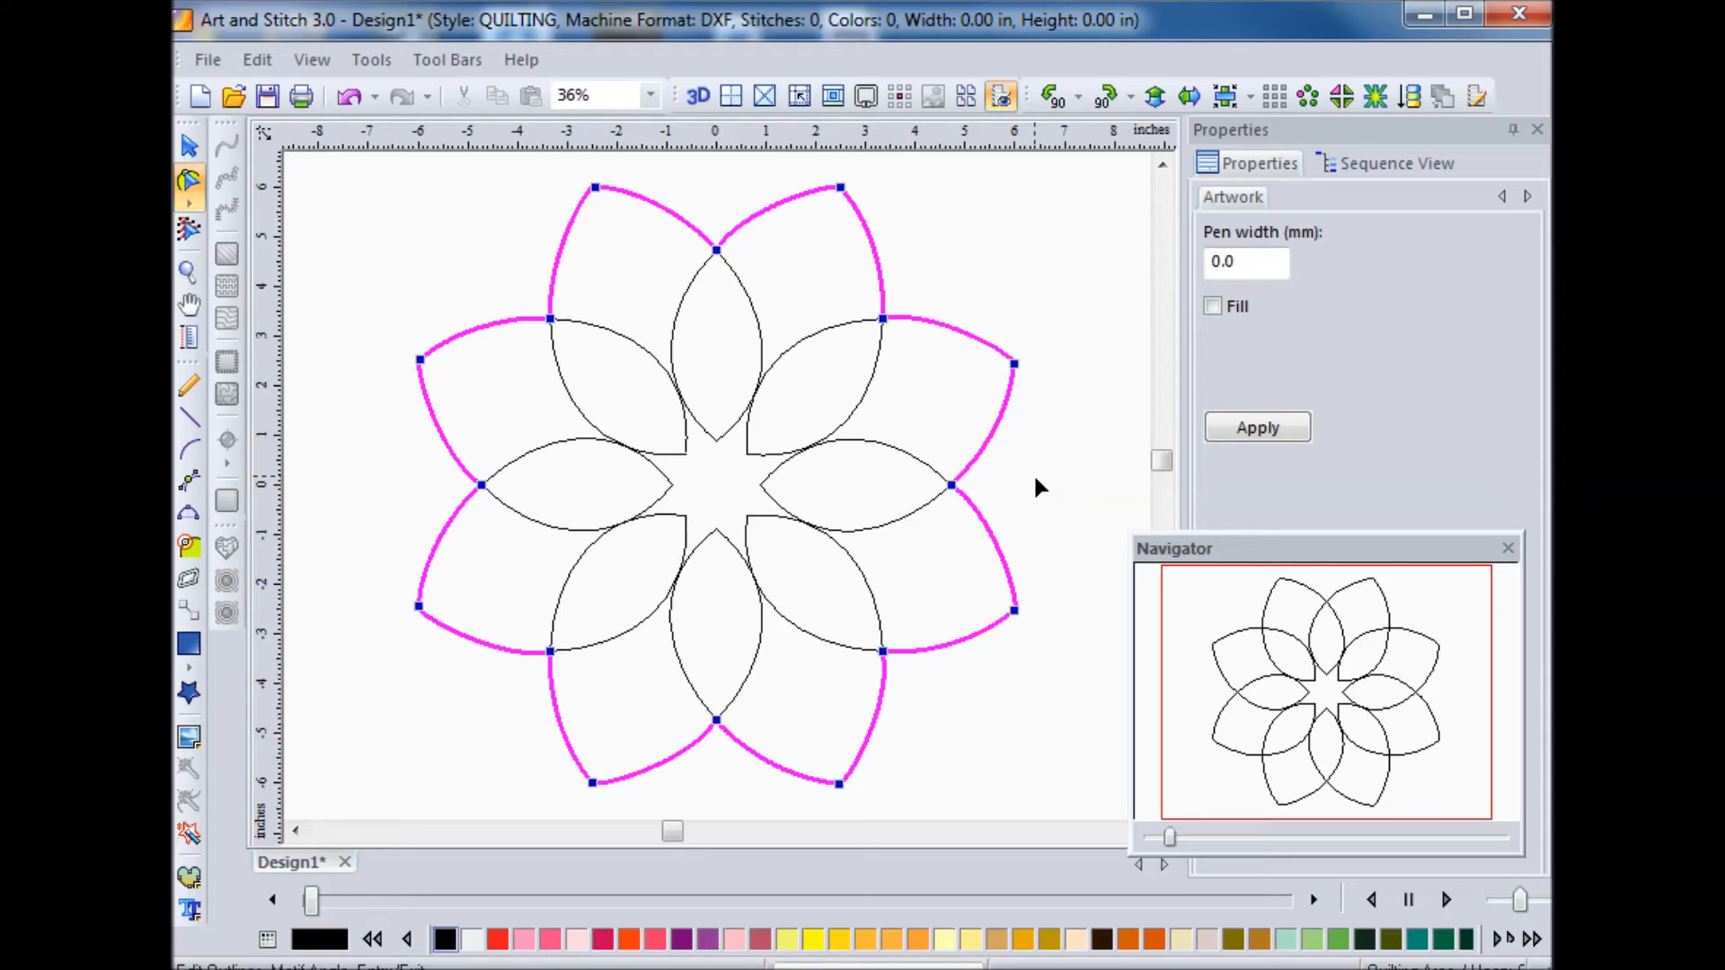
pyautogui.click(687, 284)
pyautogui.click(718, 249)
pyautogui.moveTo(722, 246); pyautogui.dragTo(718, 254)
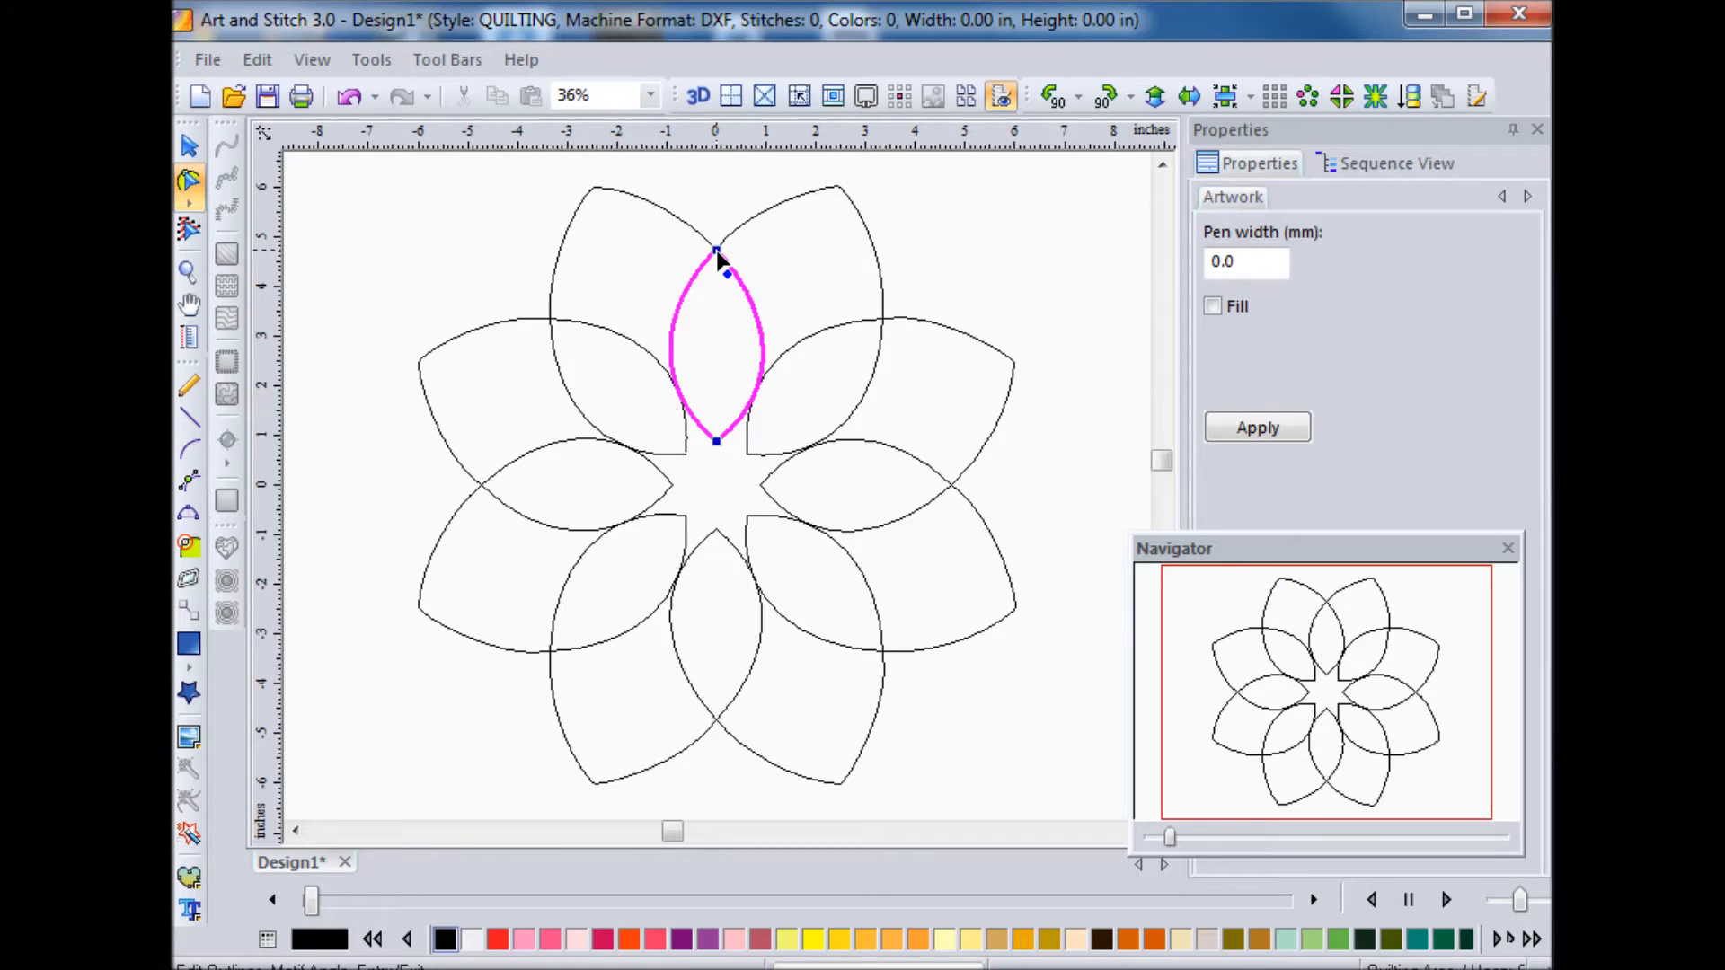
pyautogui.rightClick(717, 255)
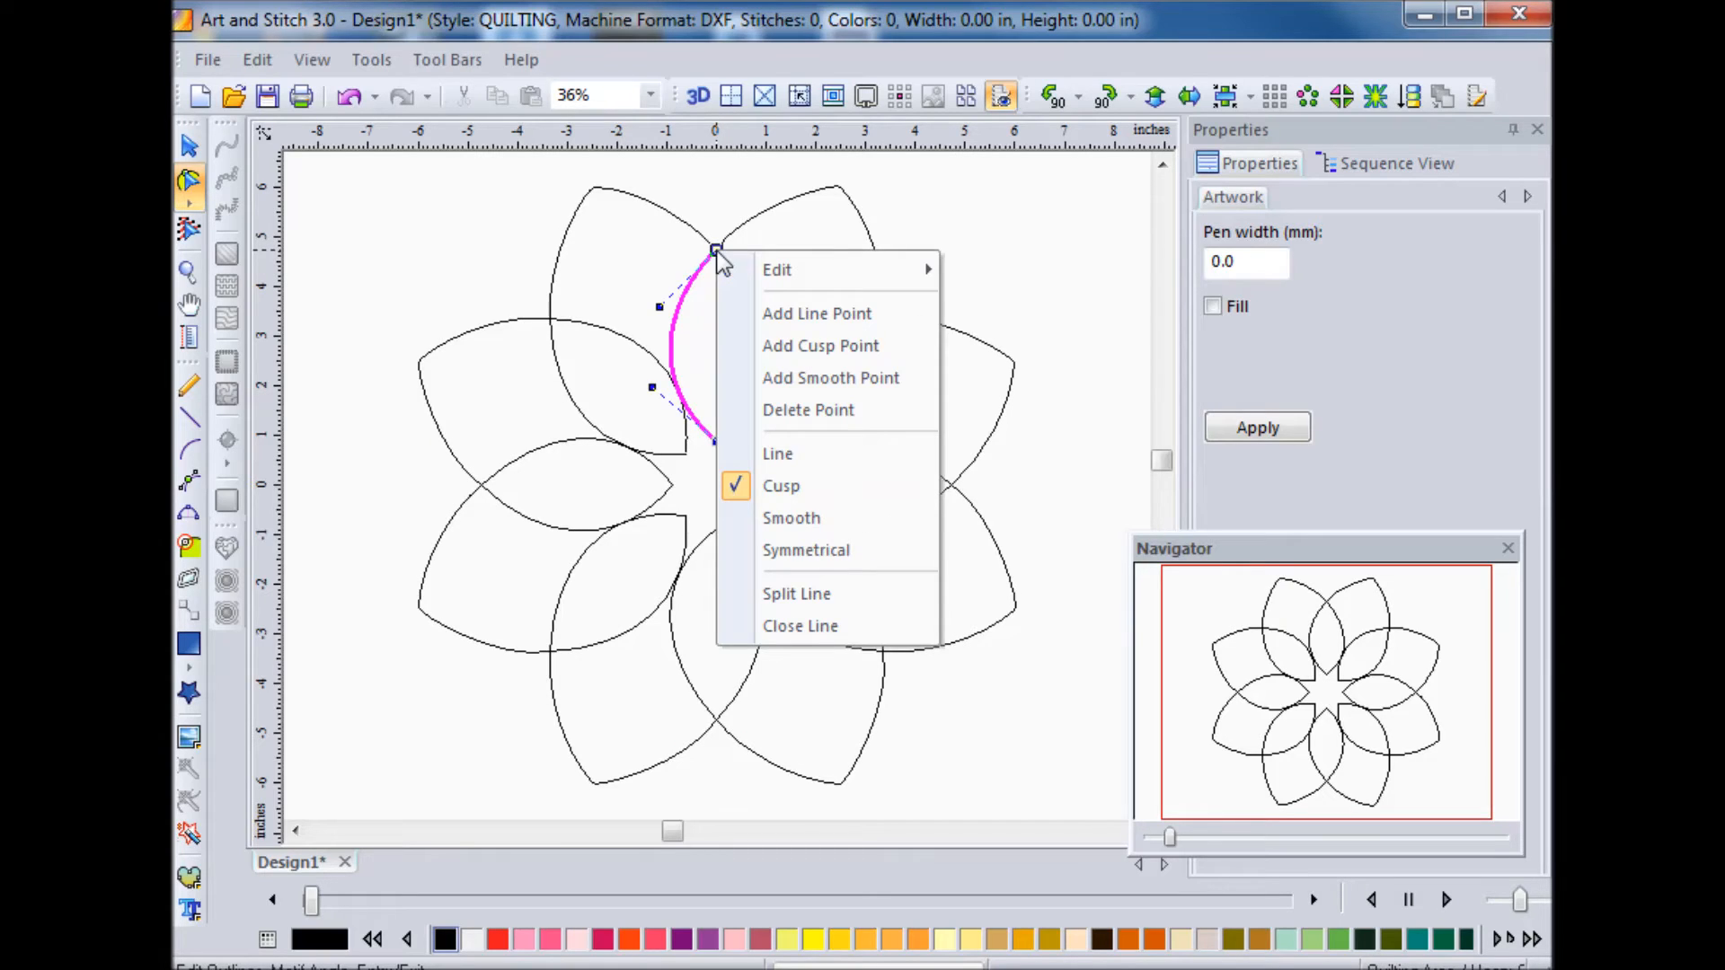
pyautogui.click(814, 600)
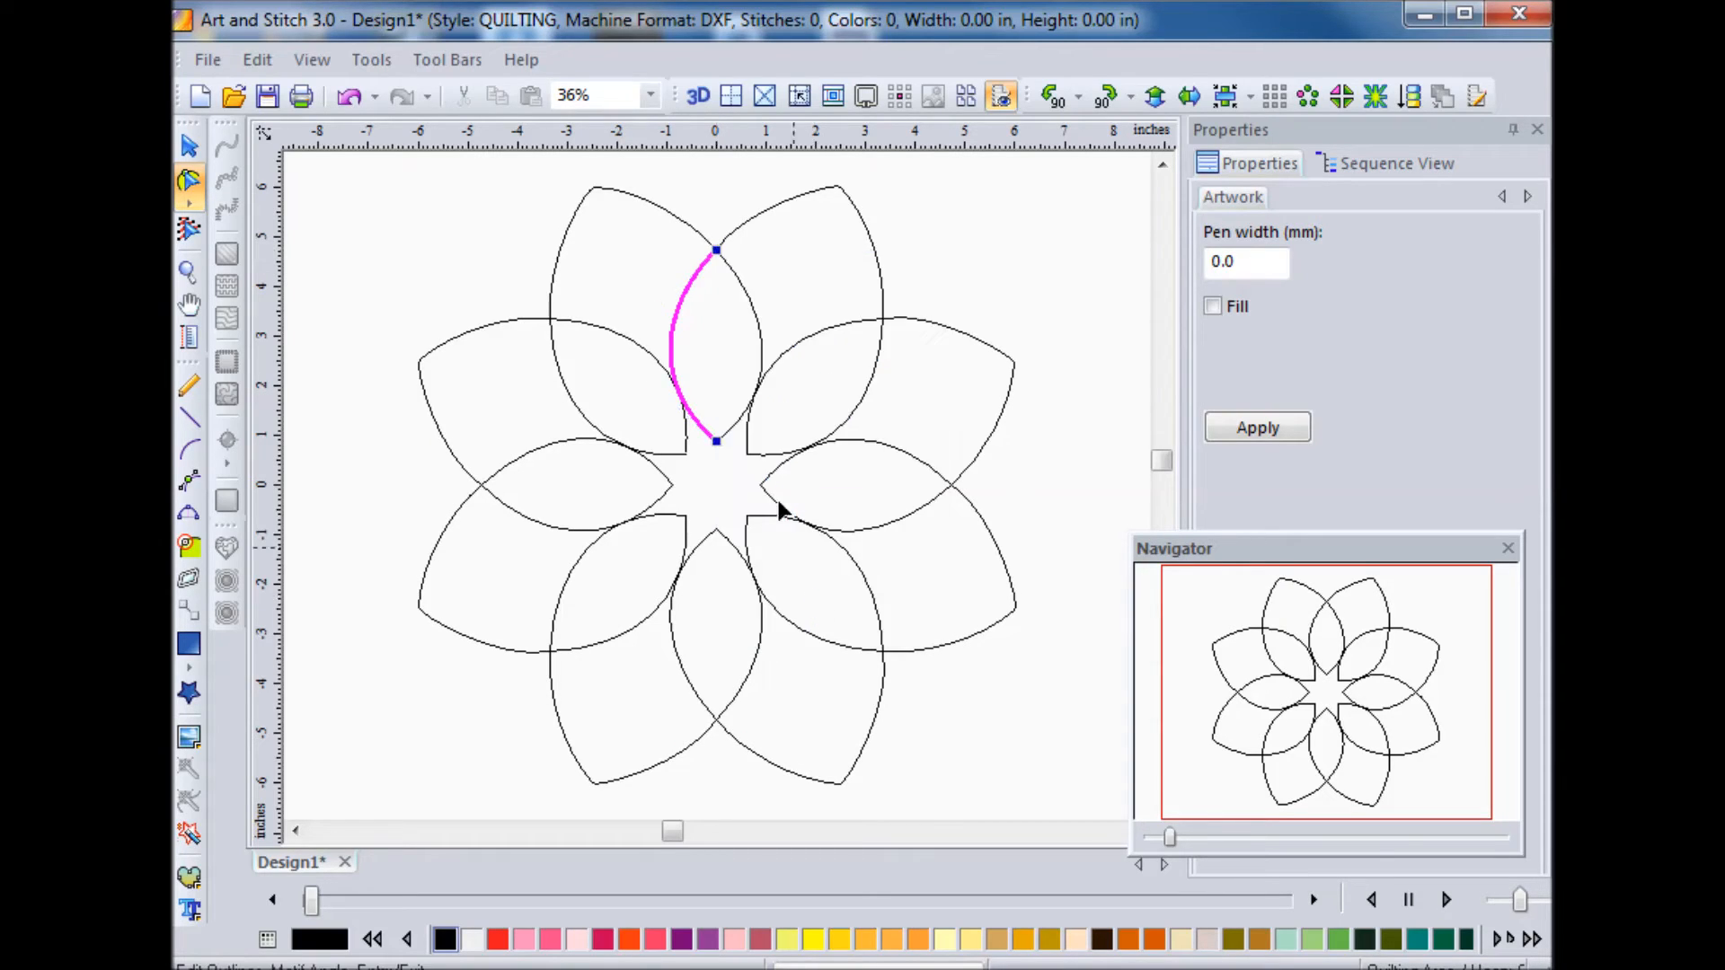
# Step: Split the flower's outer outline at the top centre junction and pull the end of the upper-right petal away from it
pyautogui.click(718, 442)
pyautogui.moveTo(718, 440); pyautogui.dragTo(718, 442)
pyautogui.click(748, 226)
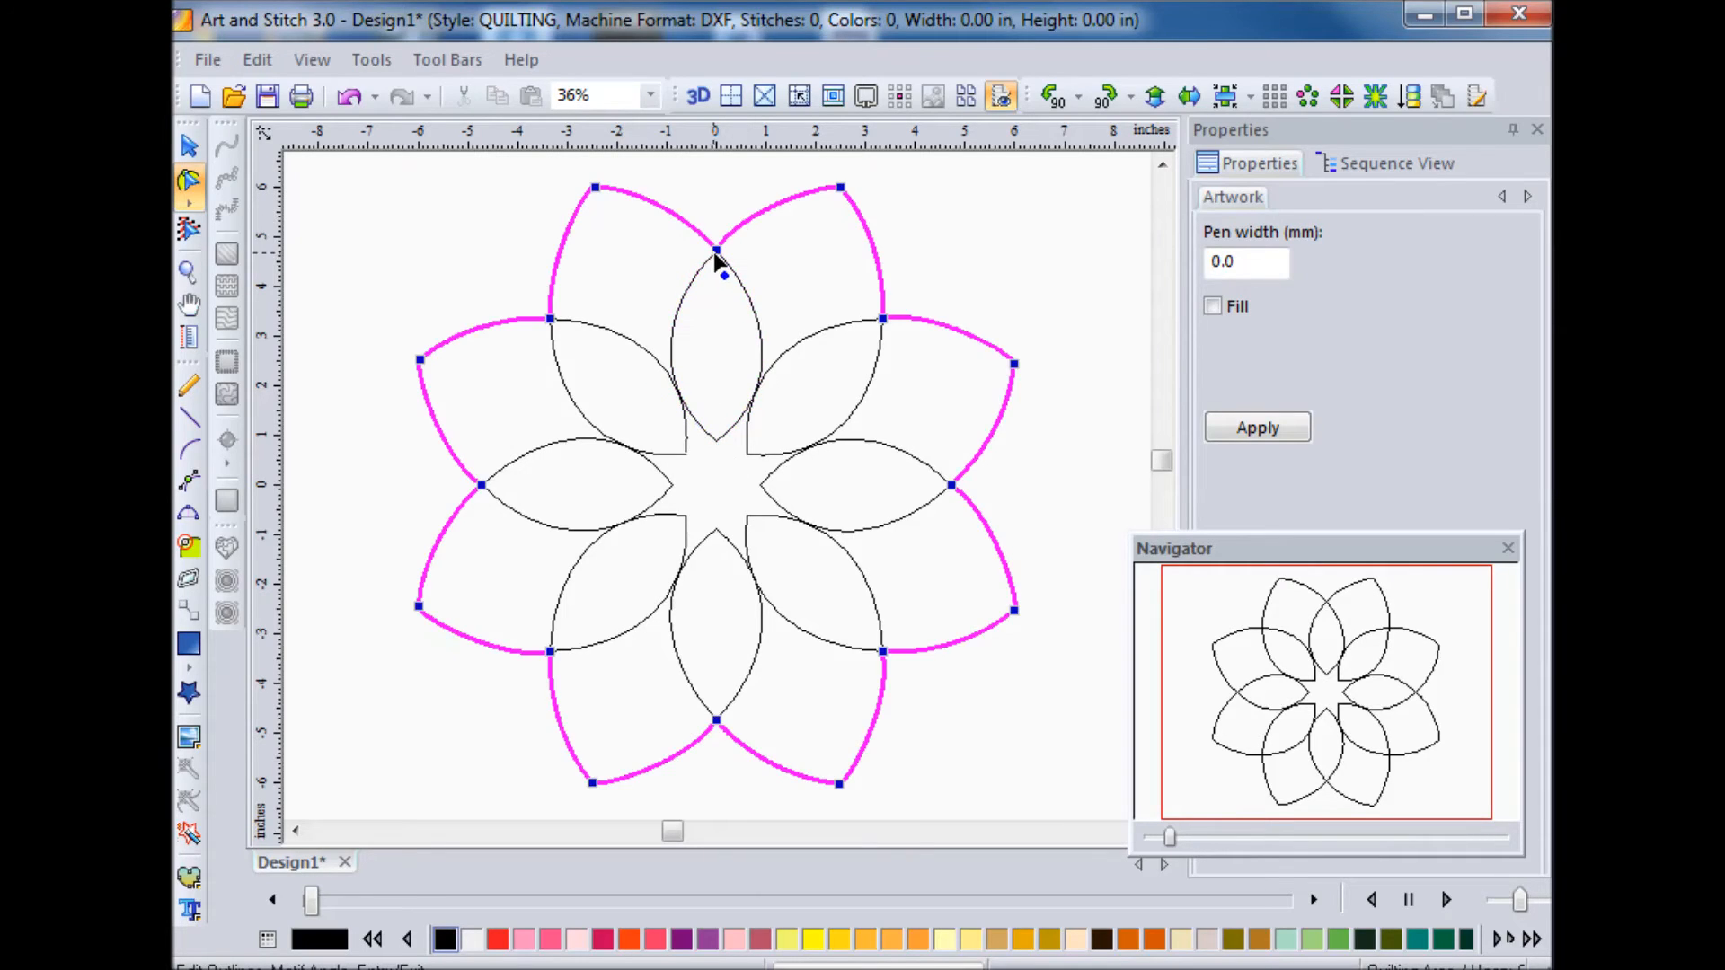
pyautogui.rightClick(717, 251)
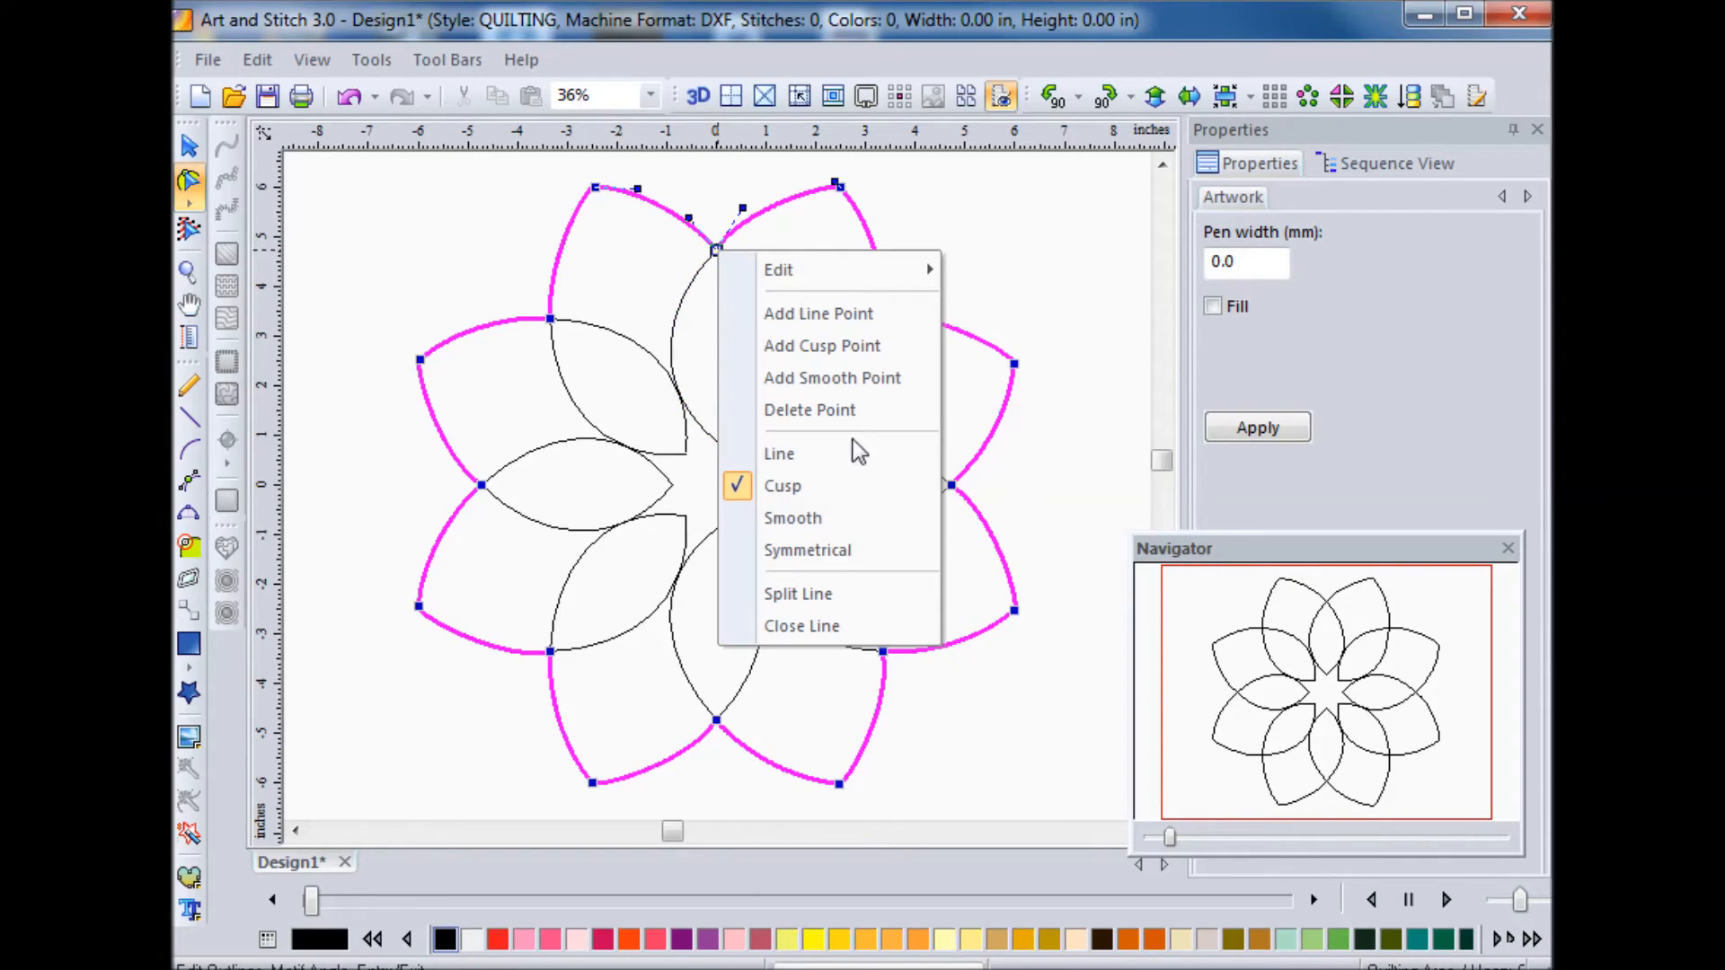
pyautogui.click(798, 594)
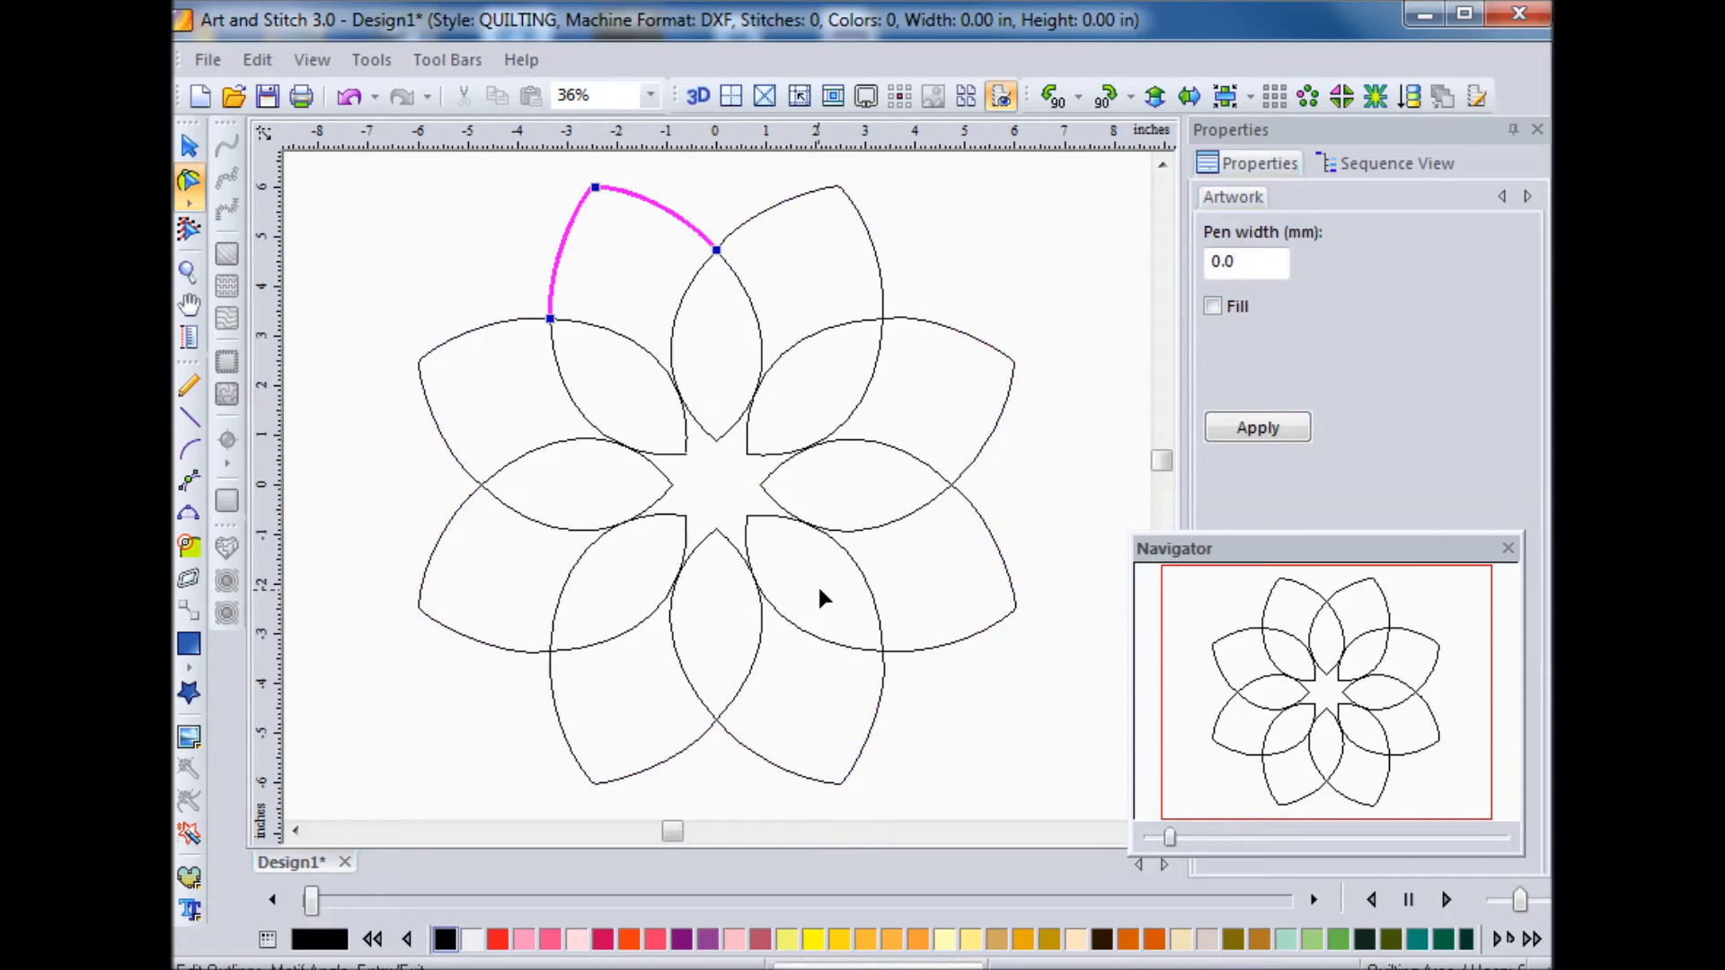
pyautogui.click(739, 237)
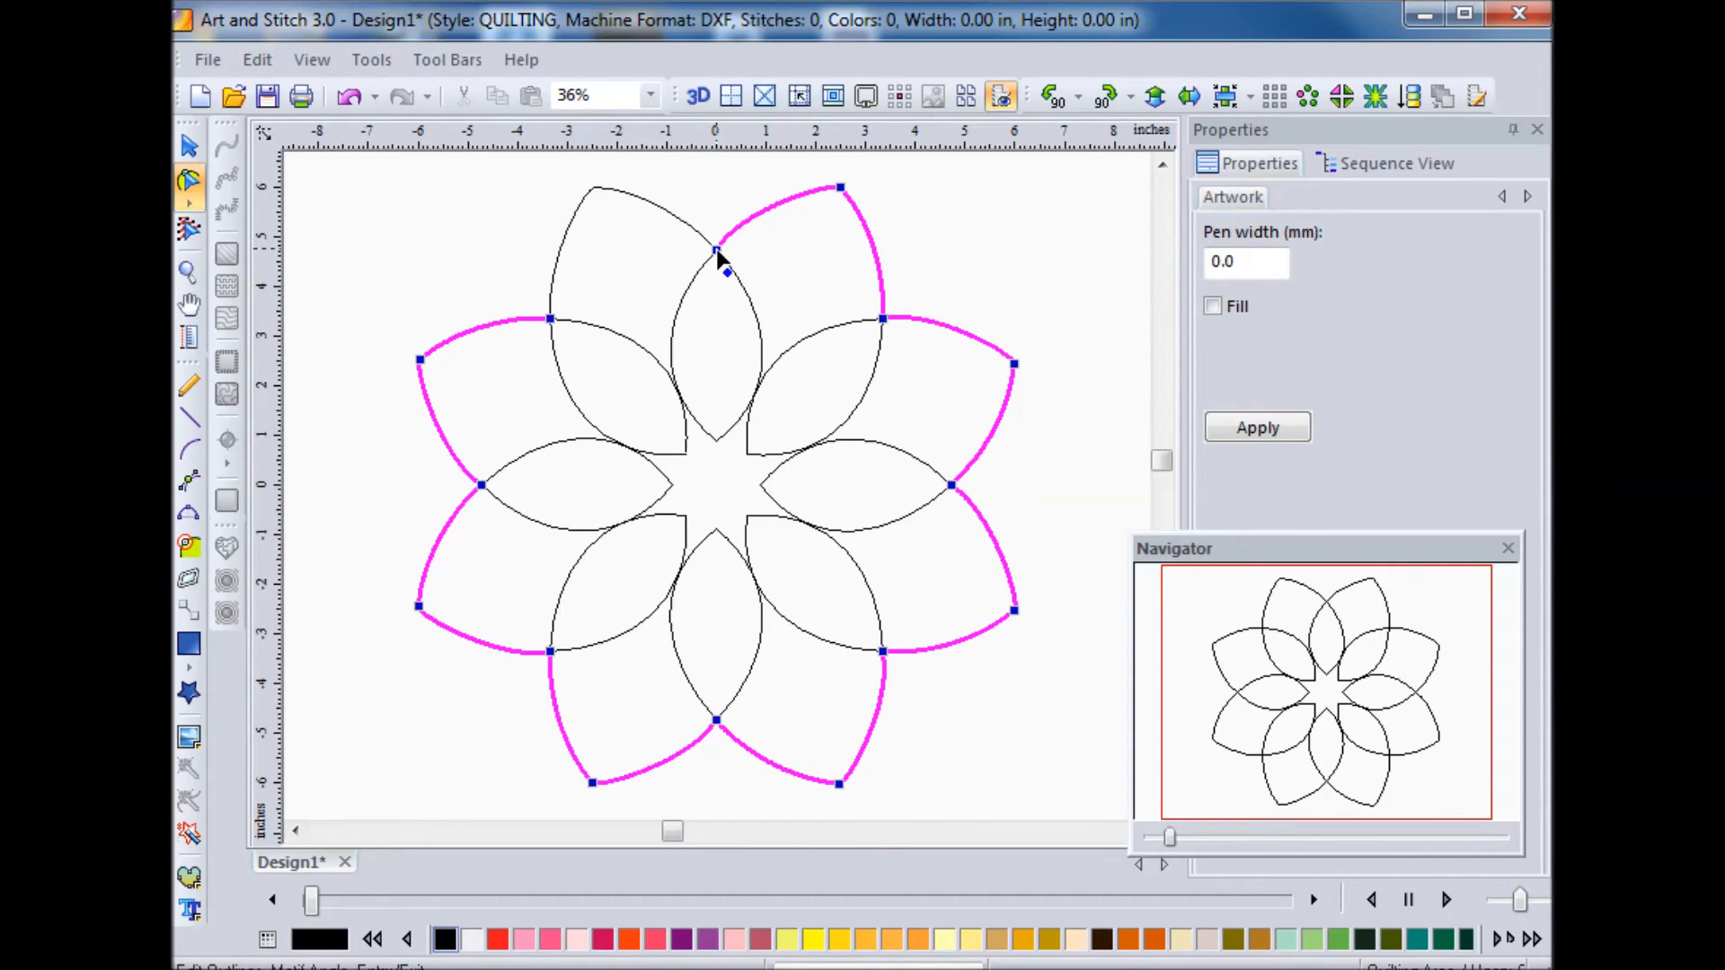
pyautogui.moveTo(723, 256); pyautogui.dragTo(776, 263)
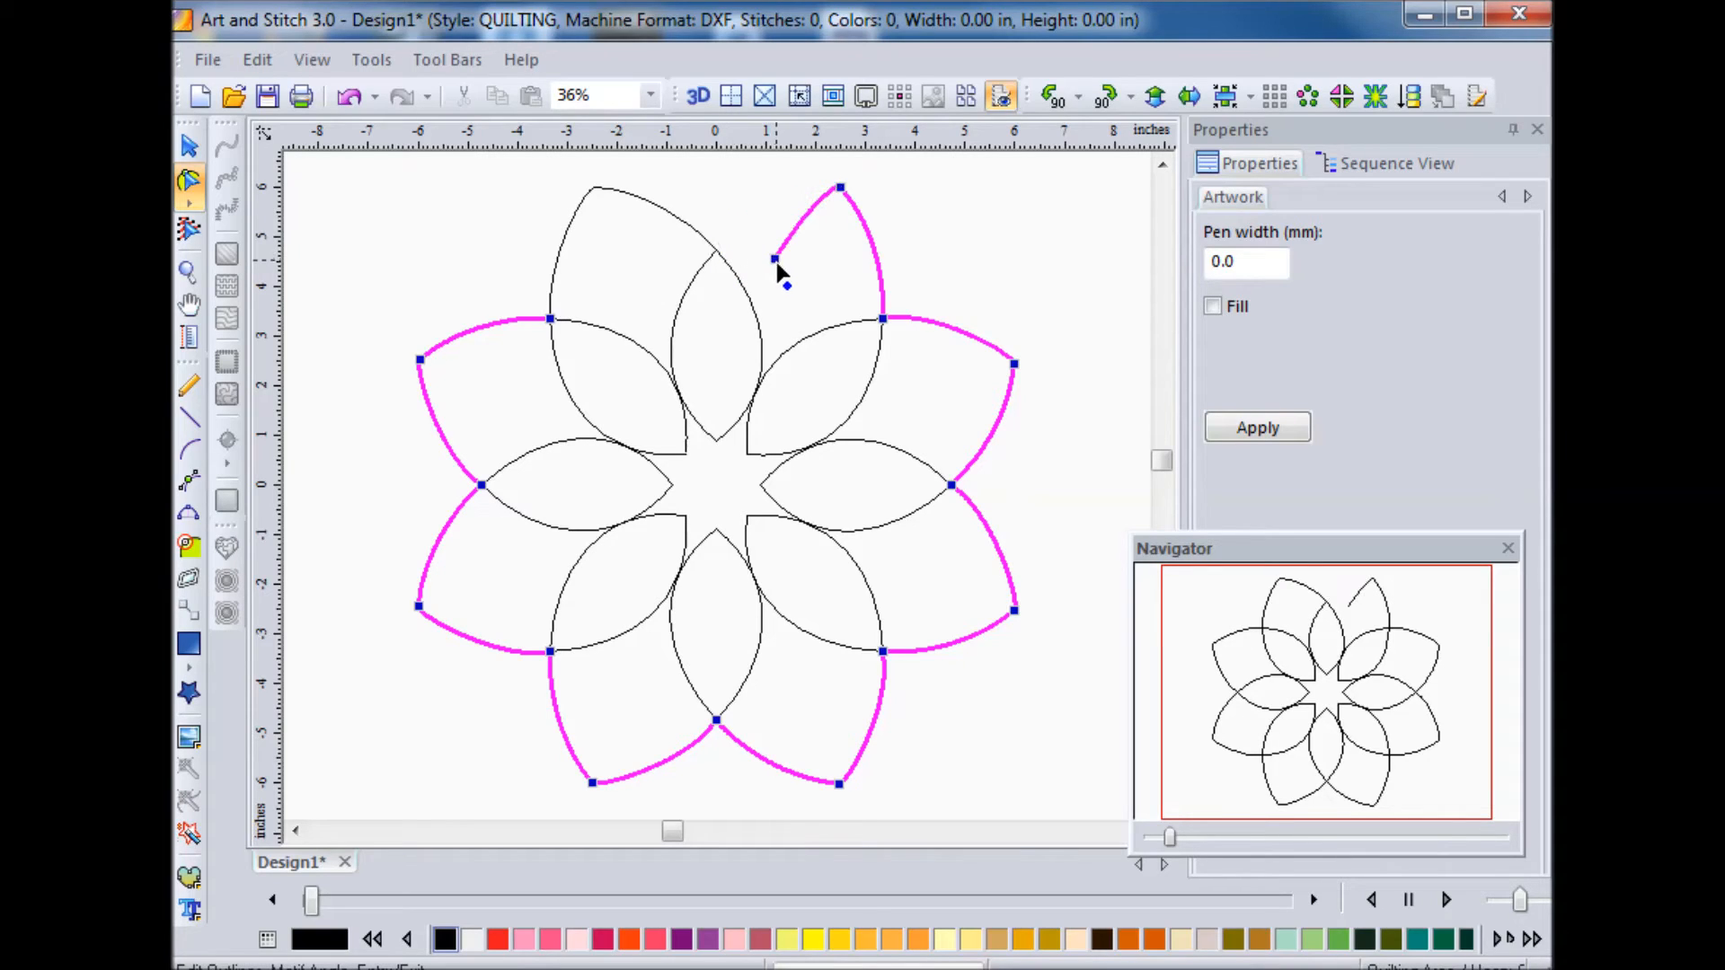
# Step: Move the upper-middle inner petal's outer tip off the junction, split the line there and separate its two ends
pyautogui.click(689, 309)
pyautogui.click(717, 252)
pyautogui.moveTo(716, 254); pyautogui.dragTo(675, 252)
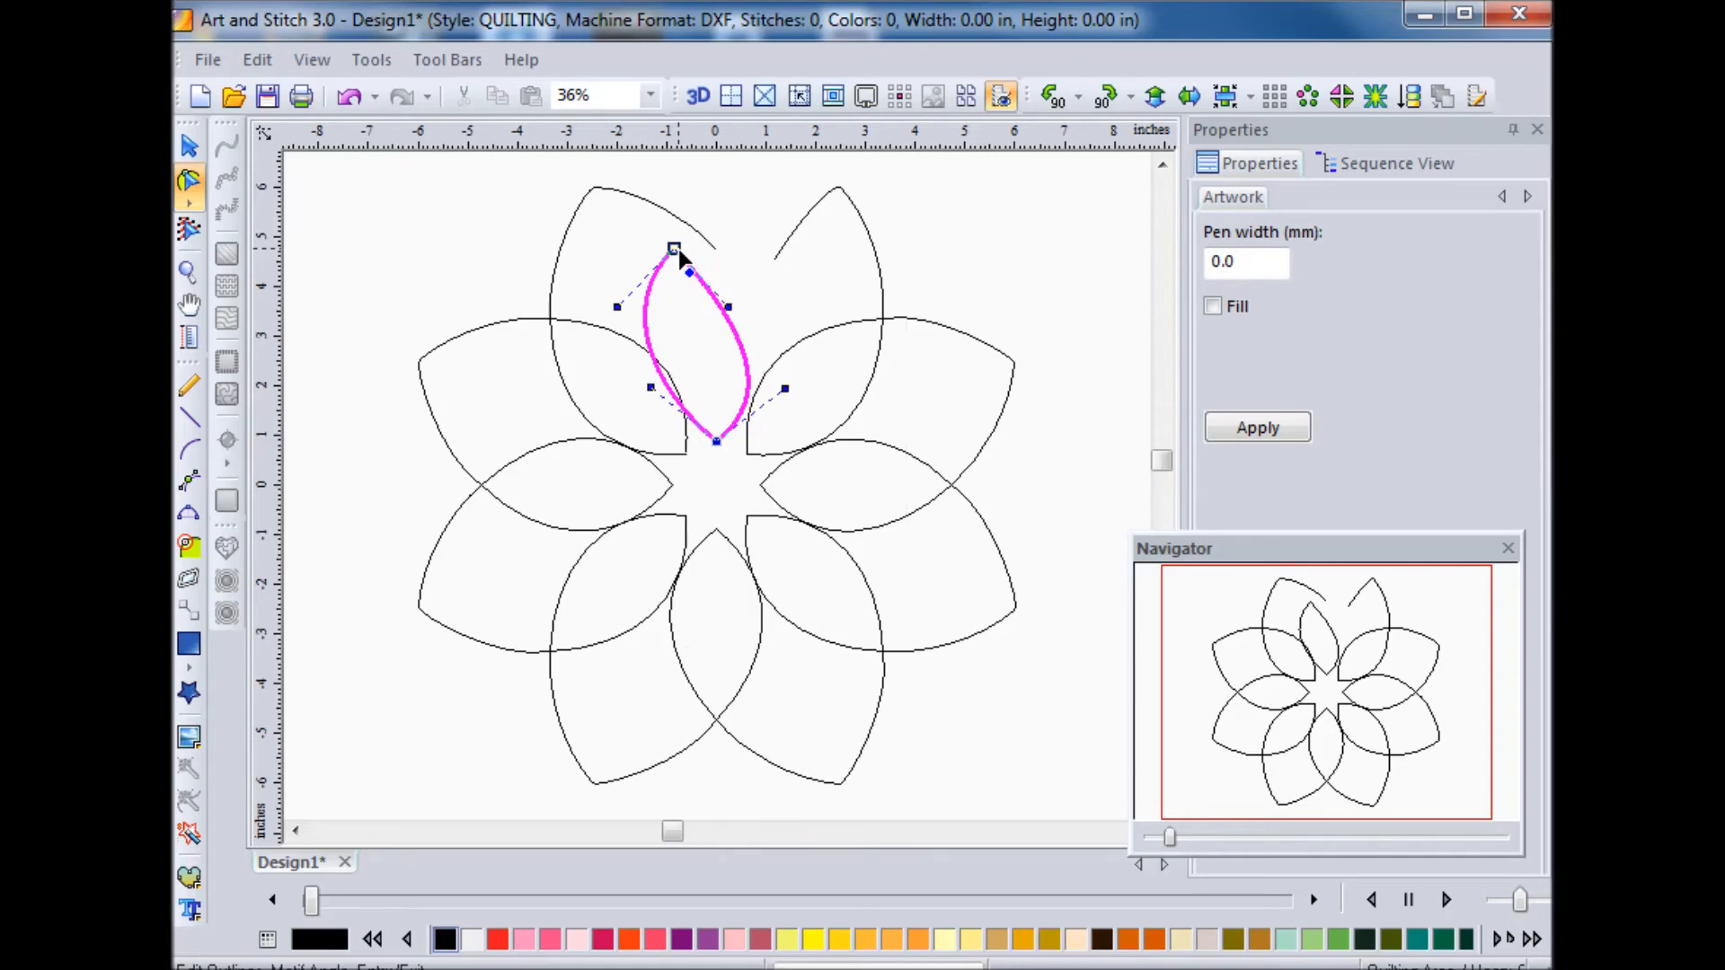
pyautogui.rightClick(674, 250)
pyautogui.click(780, 593)
pyautogui.moveTo(676, 250); pyautogui.dragTo(727, 265)
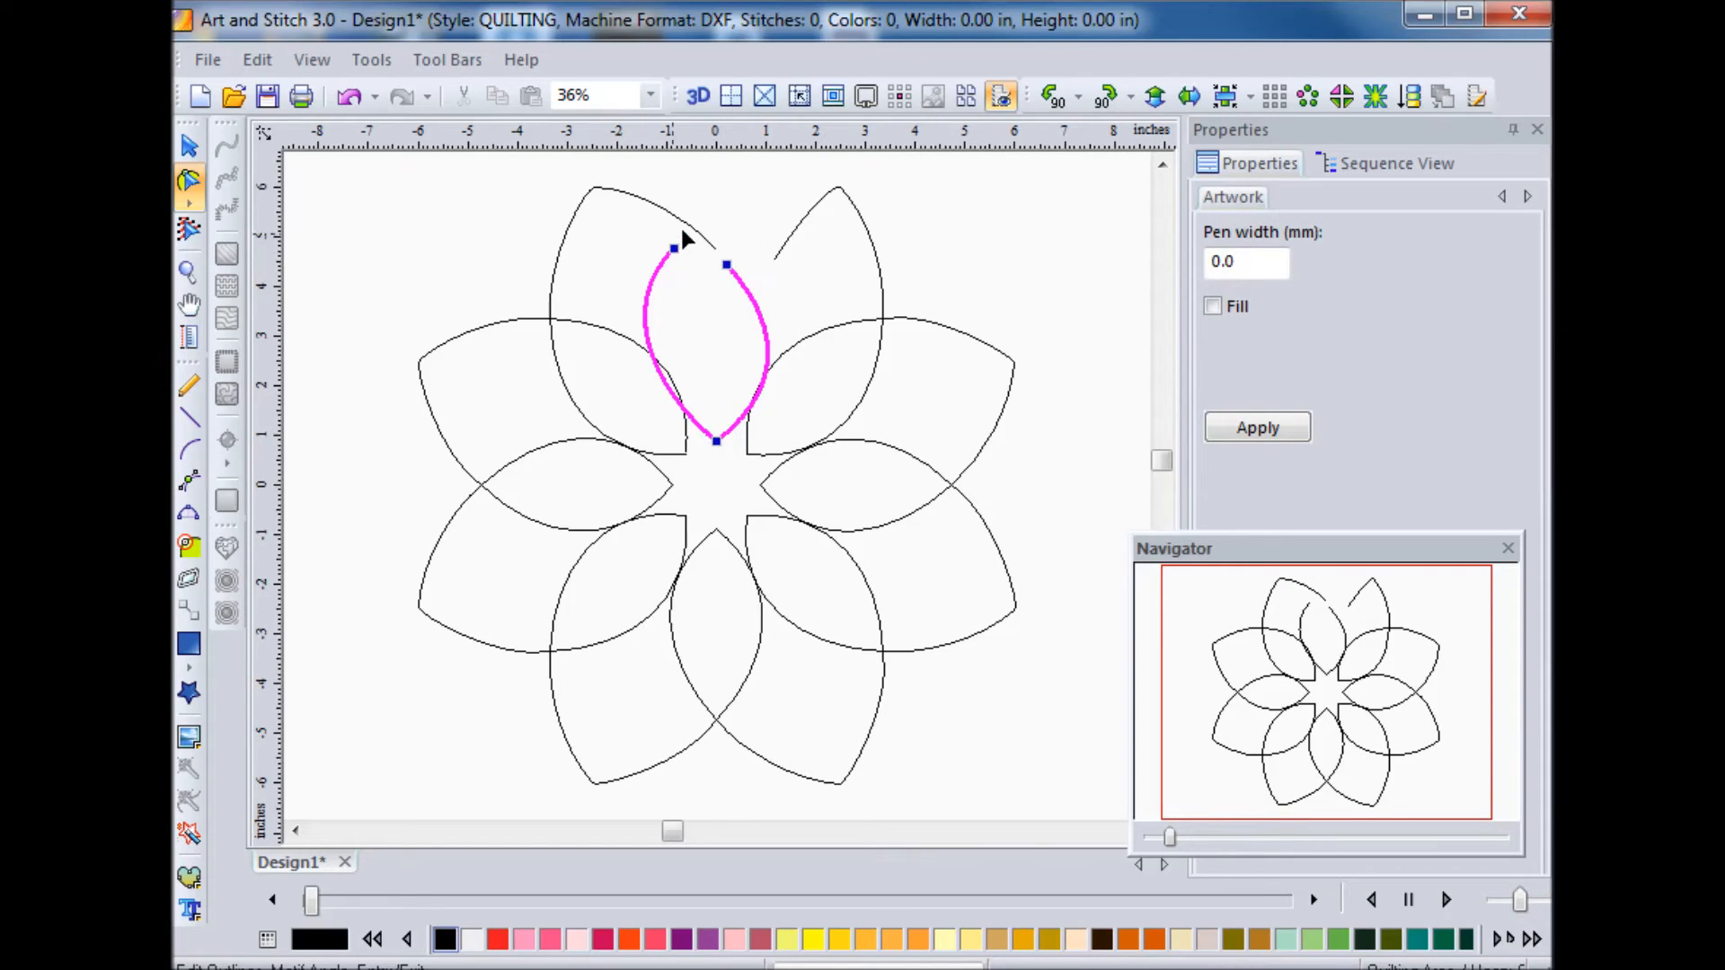
# Step: Join the right-hand end of the split inner petal to the end of the upper-left outer petal at the top centre junction
pyautogui.click(701, 228)
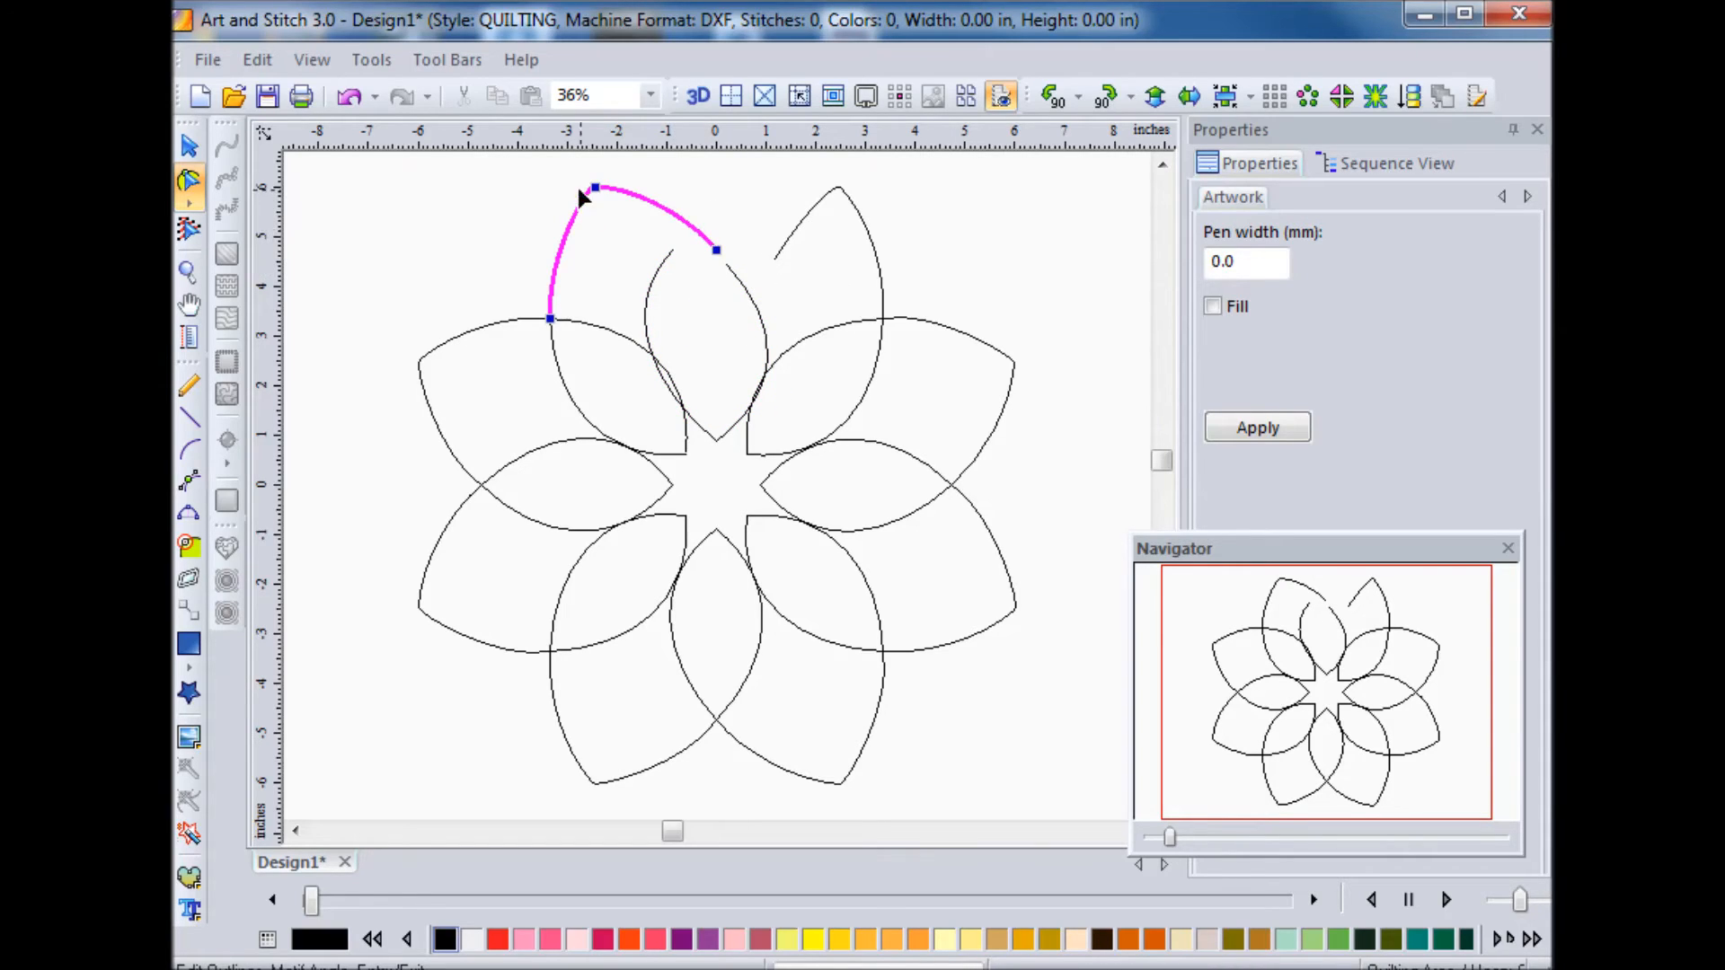
pyautogui.click(744, 293)
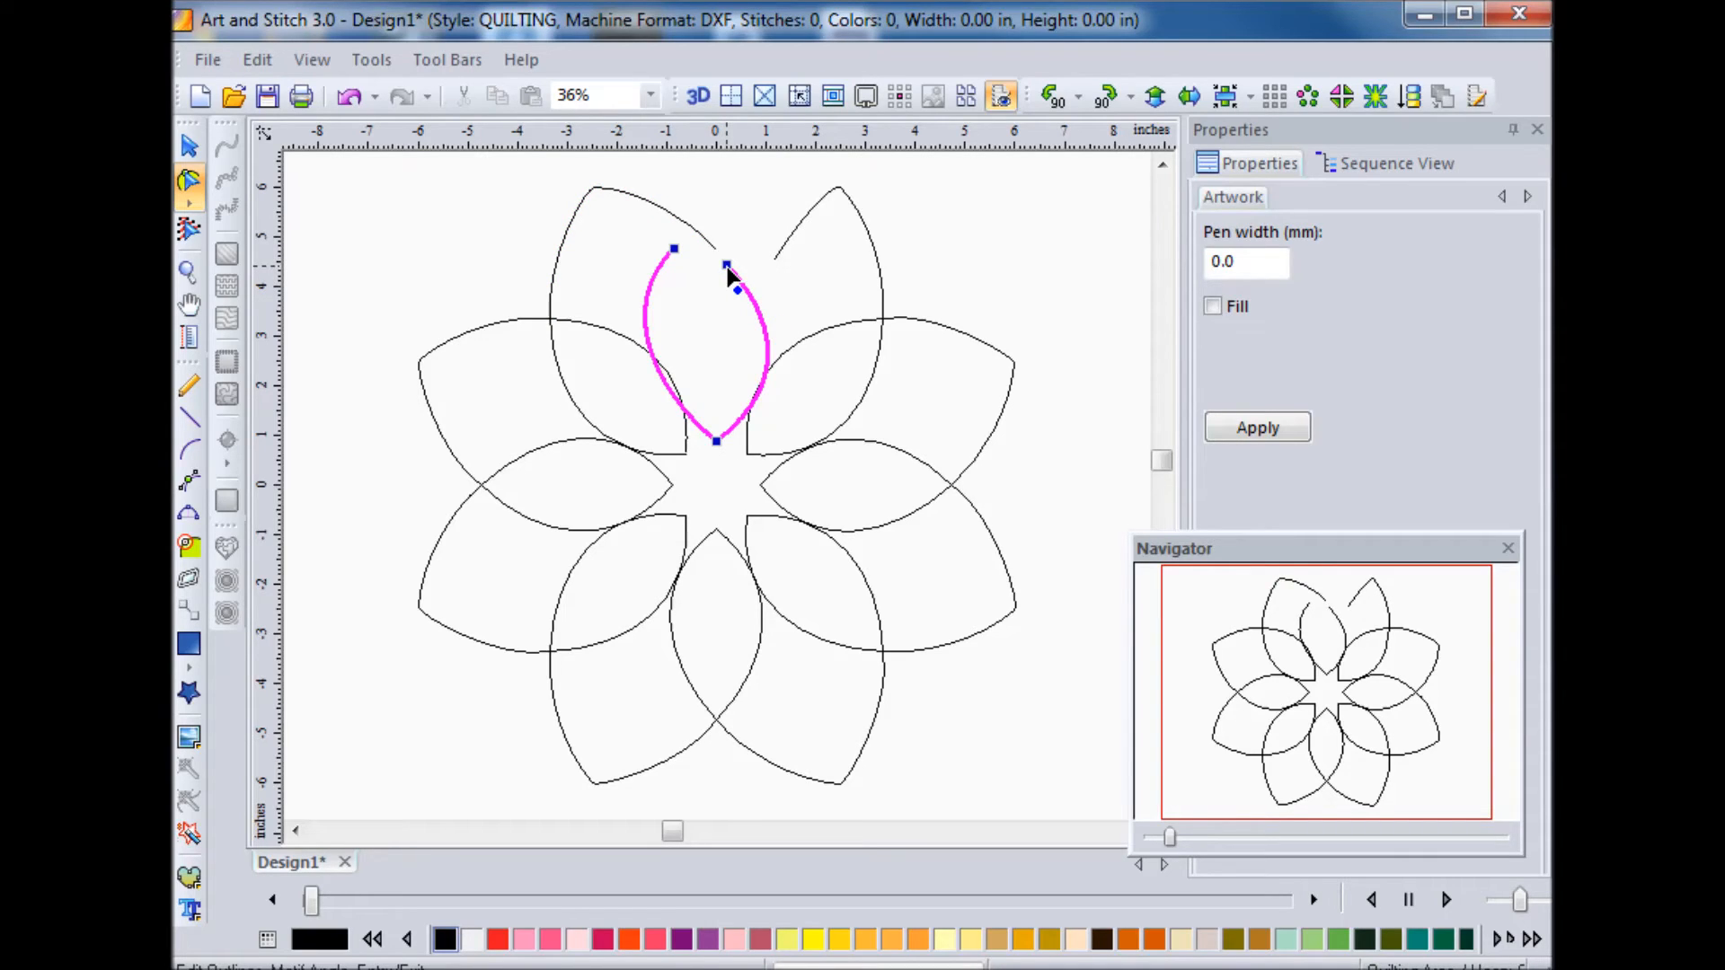
pyautogui.click(728, 268)
pyautogui.moveTo(727, 269); pyautogui.dragTo(716, 250)
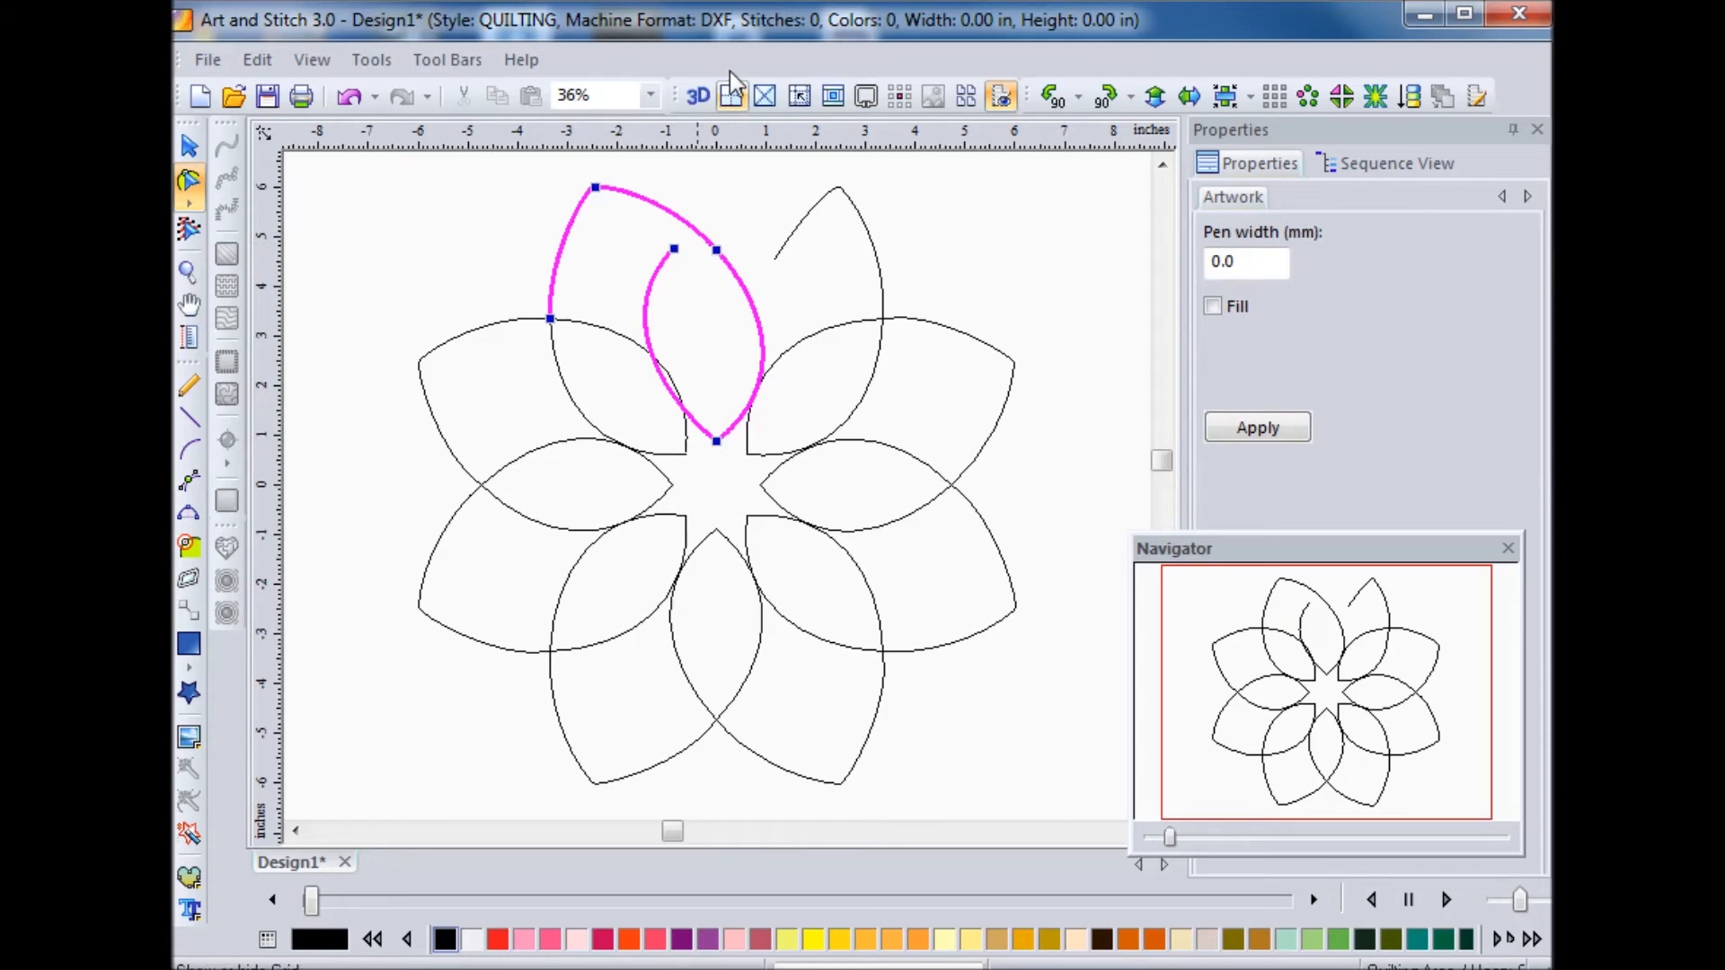
# Step: Enable Snap to anchors and rejoin the outer outline's end and the inner petal's loose left-hand end at the top centre junction
pyautogui.rightClick(680, 144)
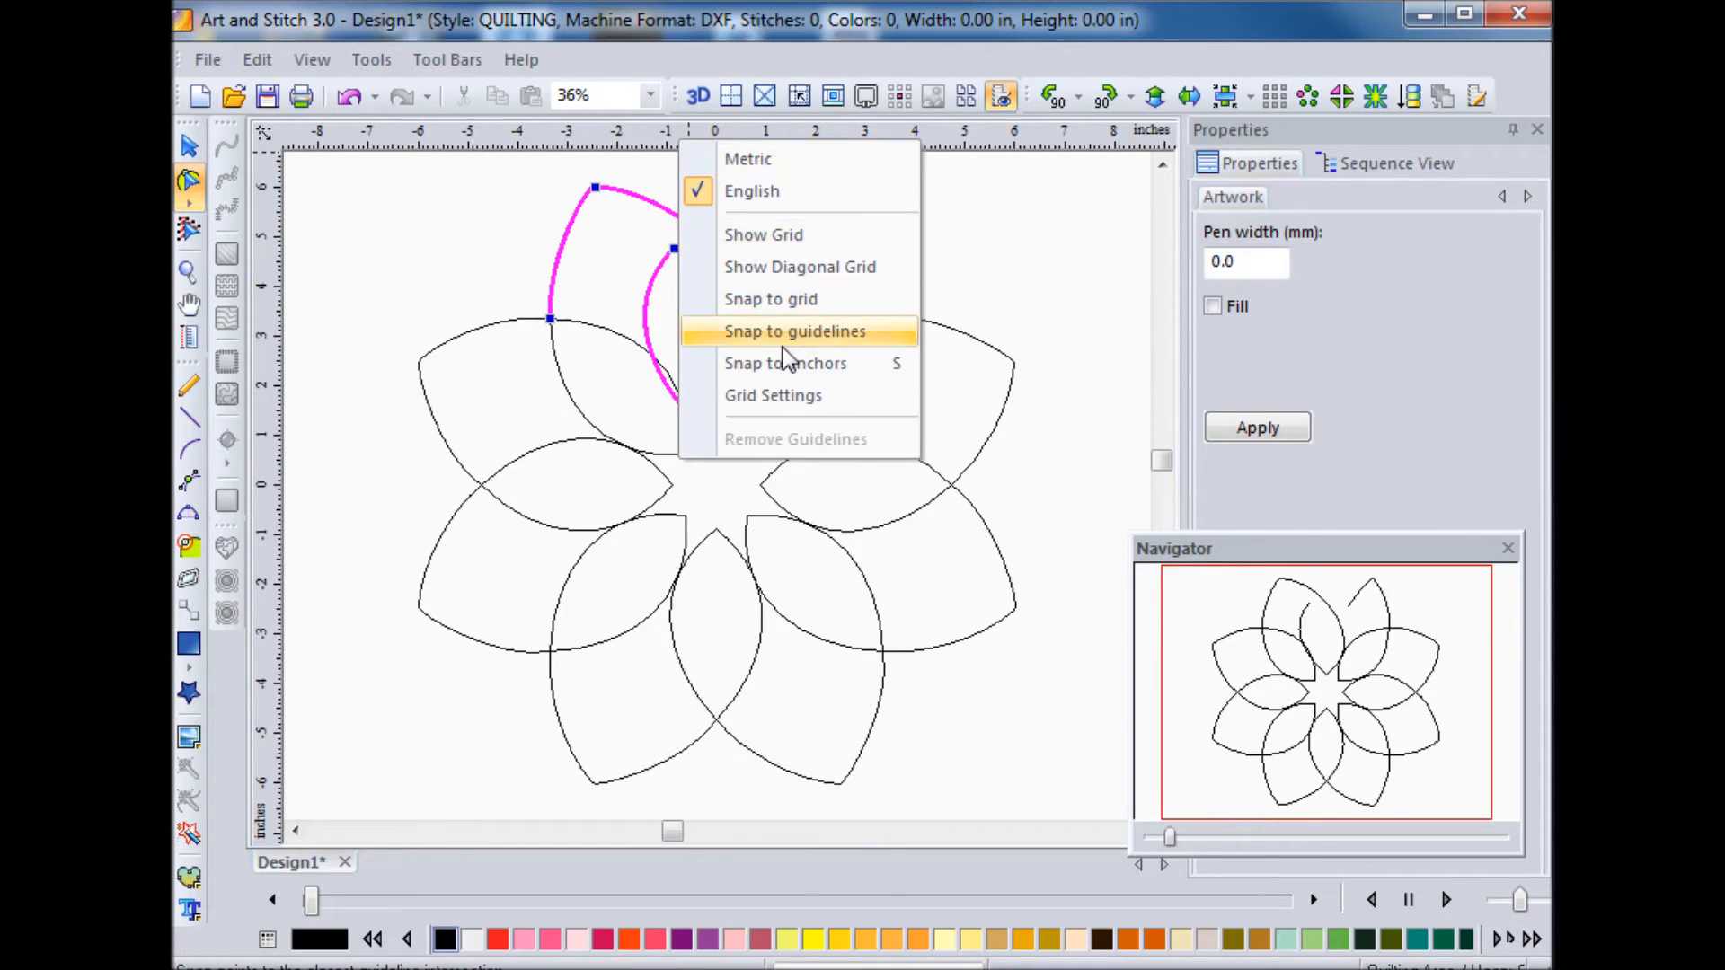
pyautogui.click(701, 365)
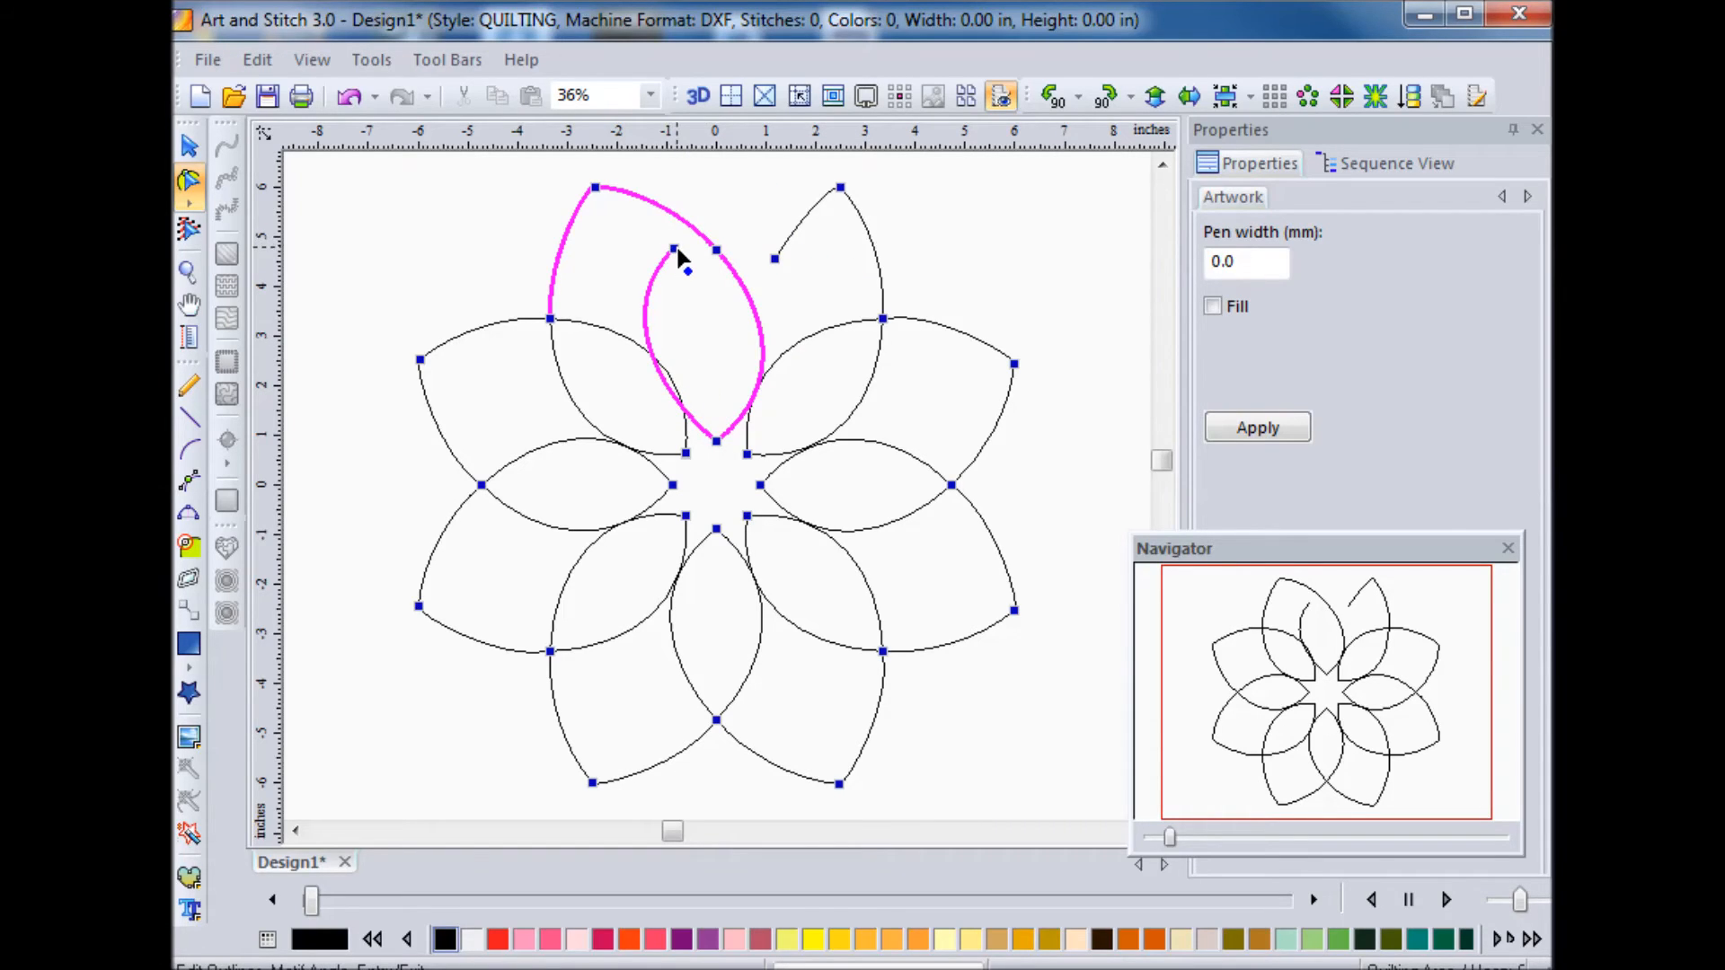
pyautogui.click(775, 259)
pyautogui.moveTo(775, 260); pyautogui.dragTo(716, 250)
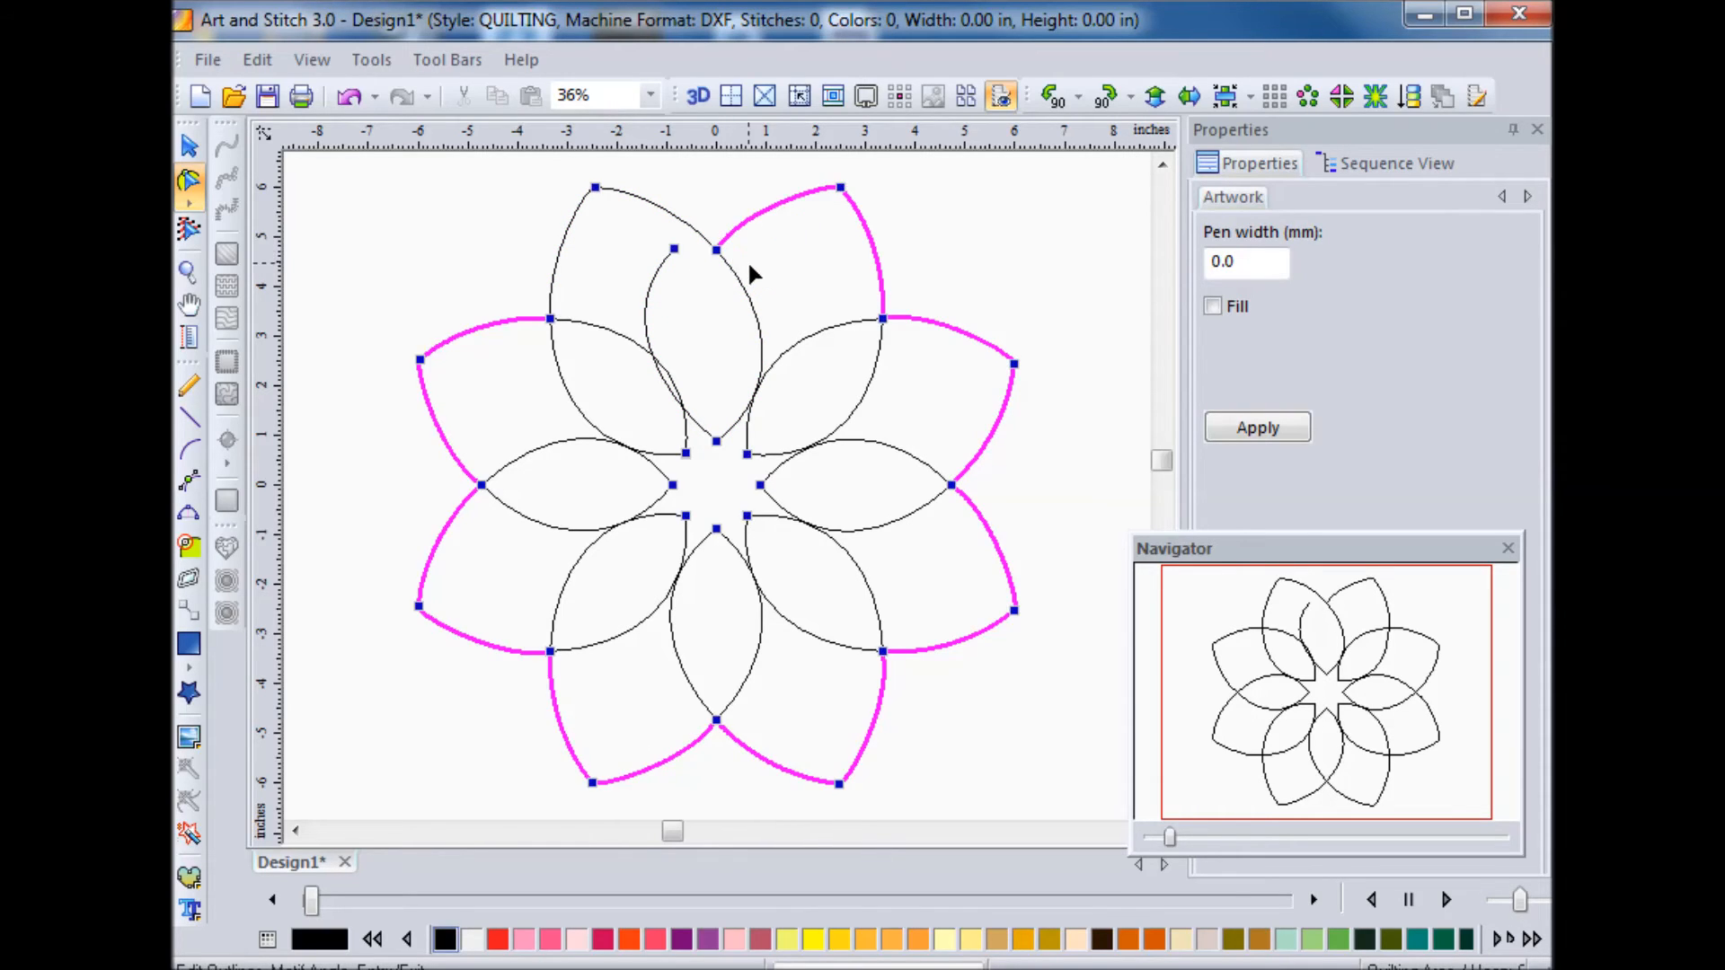
pyautogui.click(657, 275)
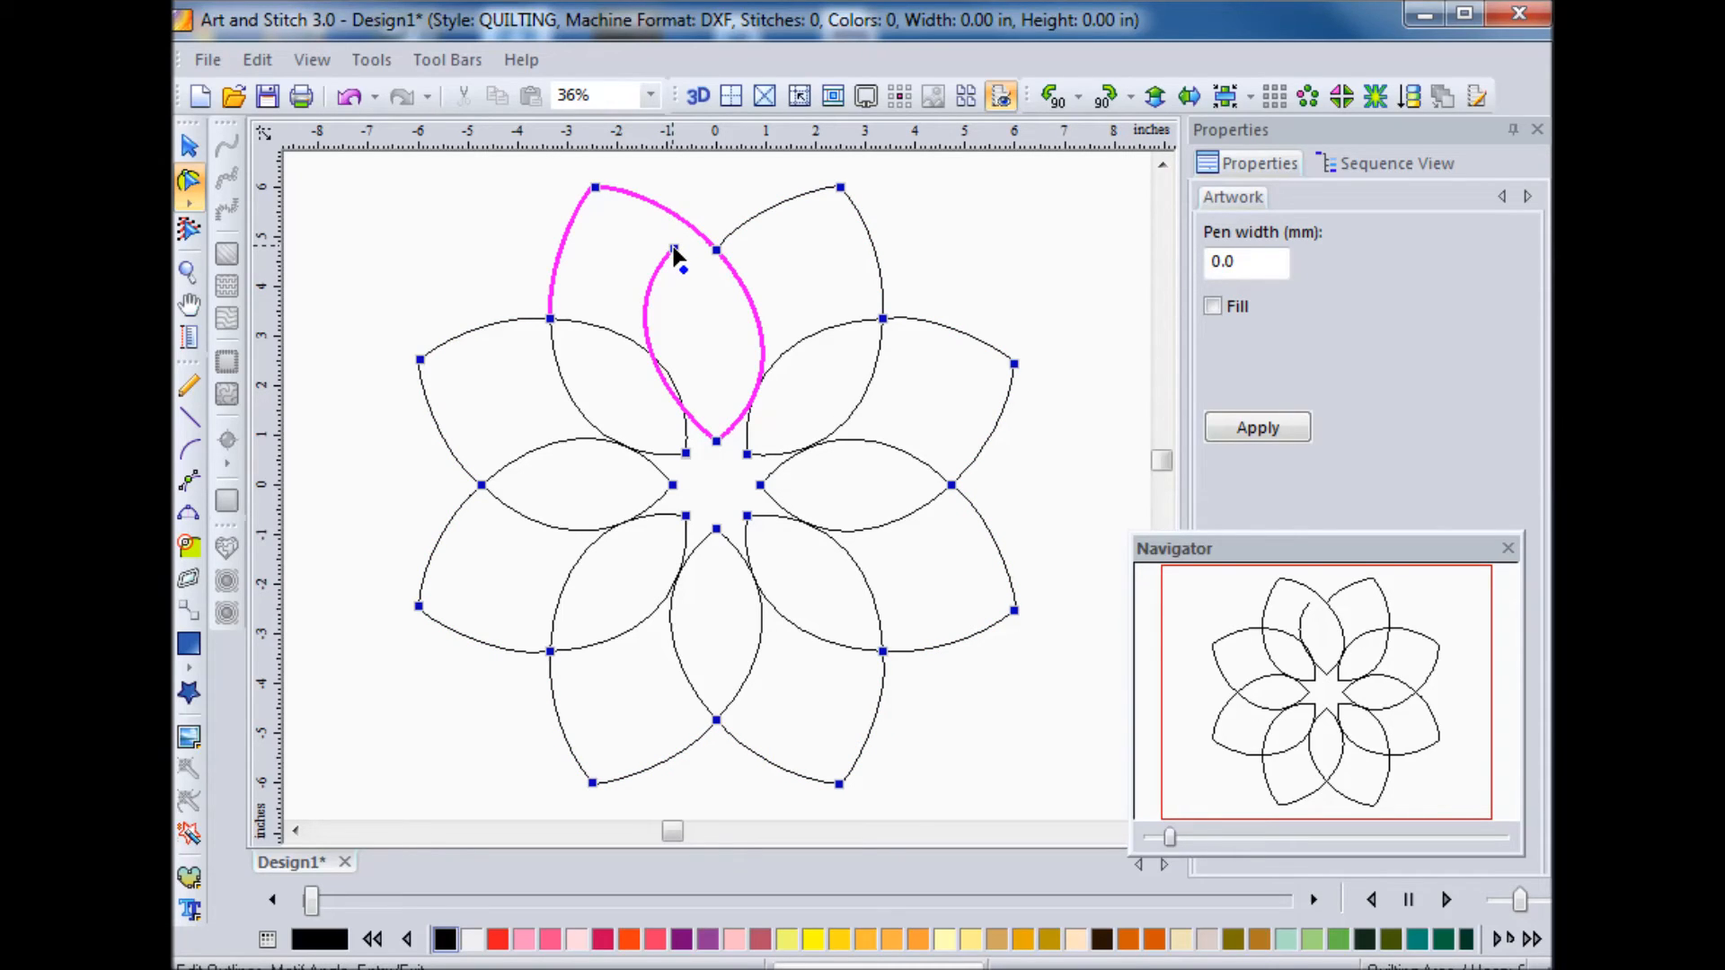
pyautogui.moveTo(674, 250); pyautogui.dragTo(724, 268)
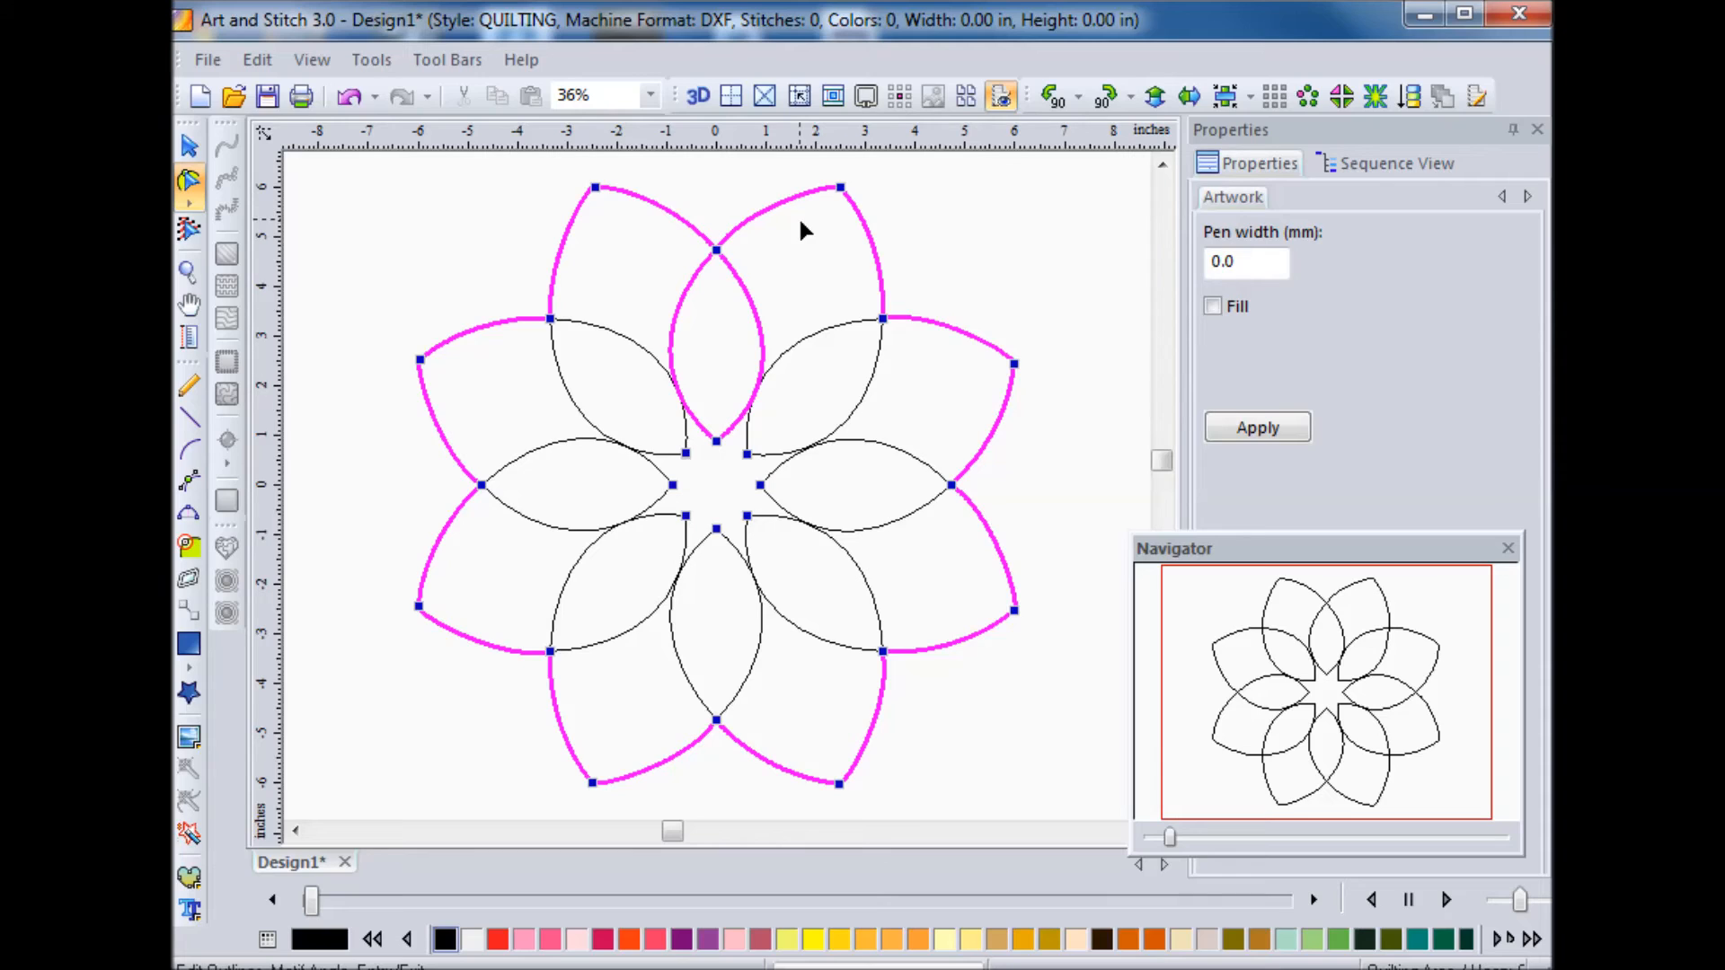
# Step: Split the outer outline at the upper-right junction and pull the end of the neighbouring right-hand petal away
pyautogui.click(883, 320)
pyautogui.rightClick(883, 322)
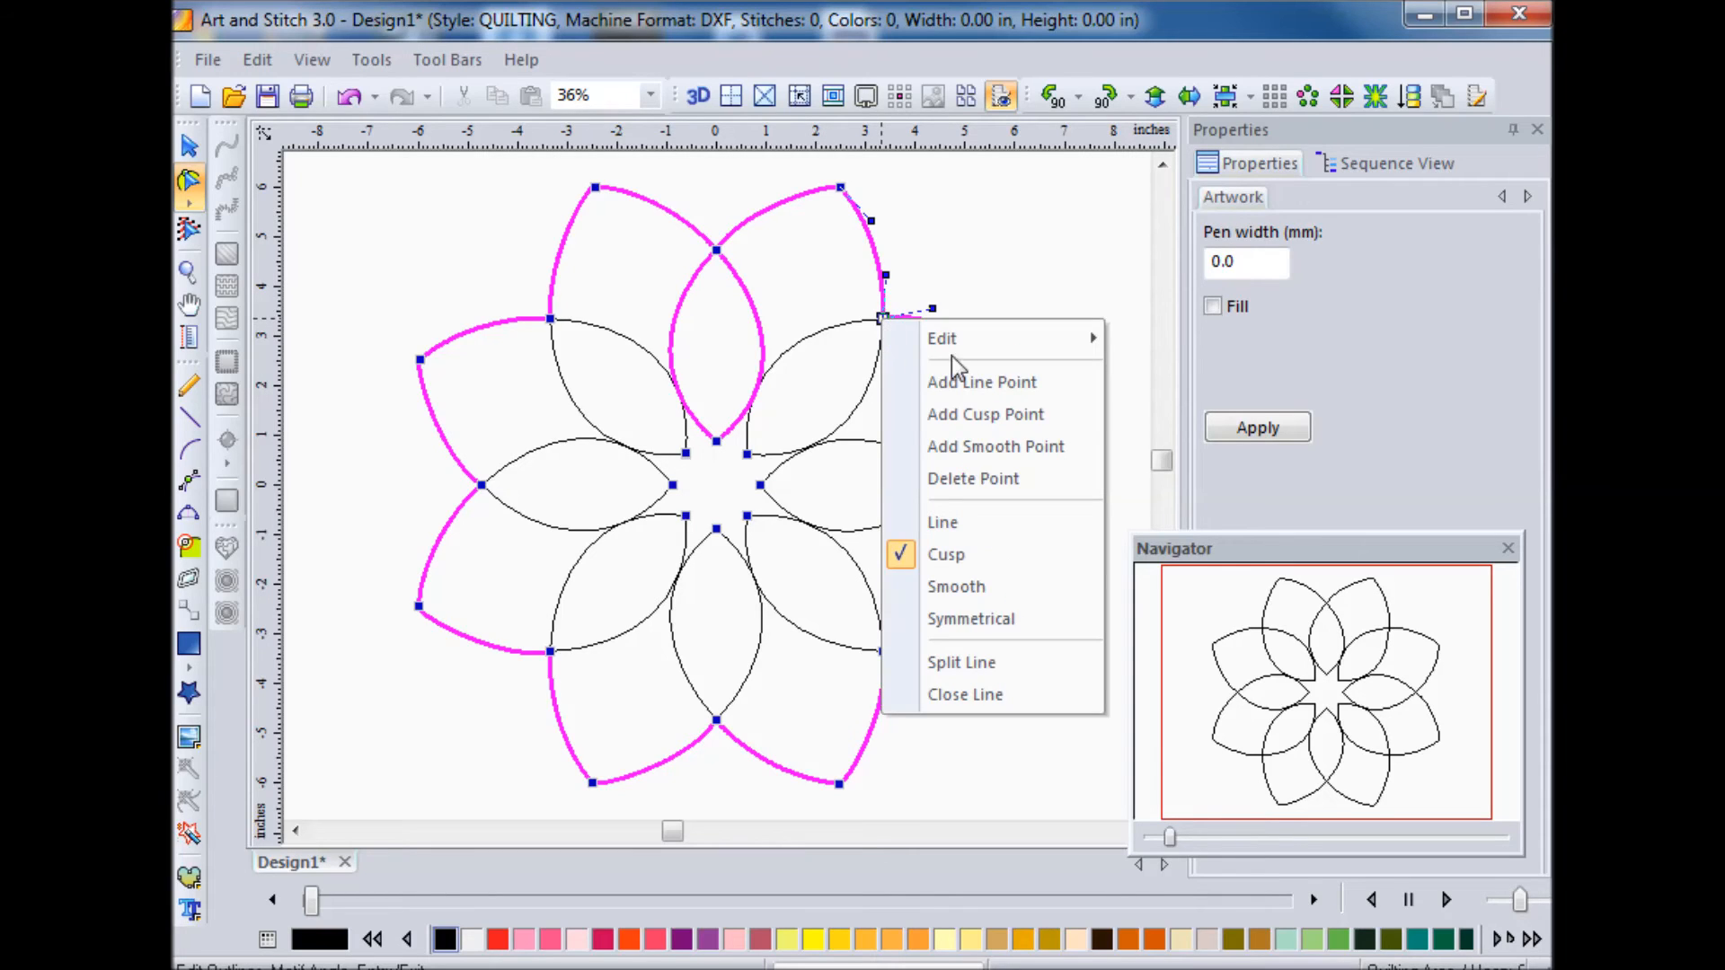
pyautogui.click(978, 664)
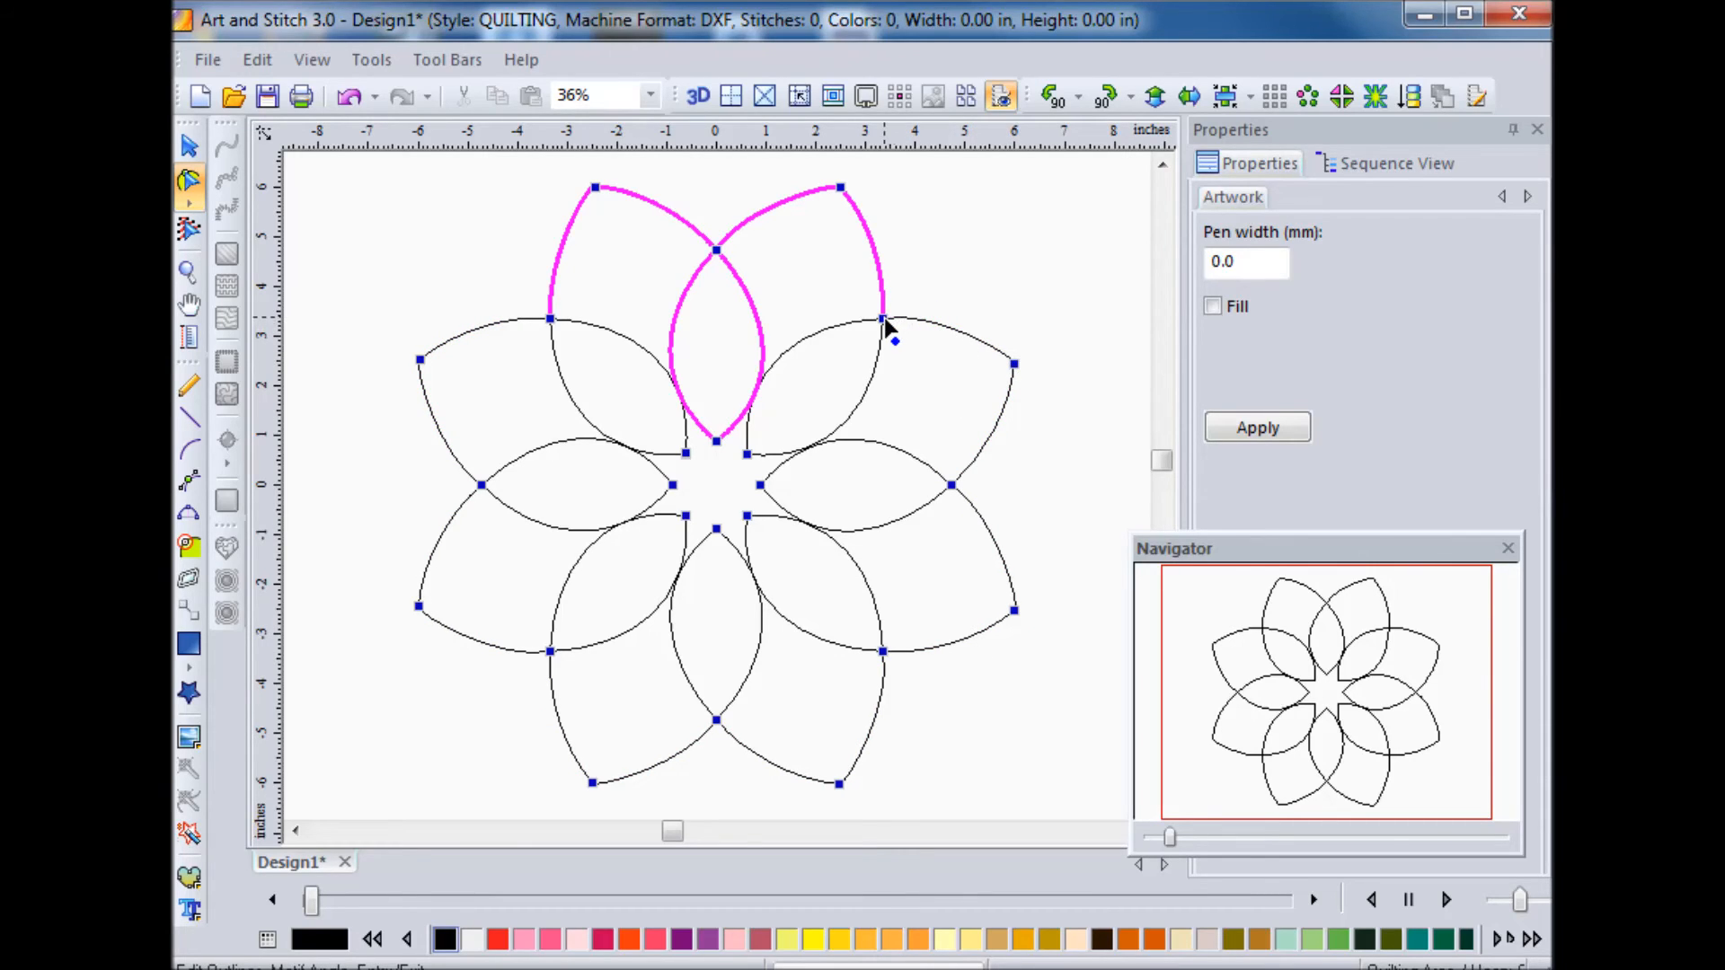
pyautogui.click(935, 335)
pyautogui.moveTo(885, 321); pyautogui.dragTo(936, 248)
# Step: Split the upper-right inner petal at its outer tip and pull both of its ends away from the junction
pyautogui.click(870, 384)
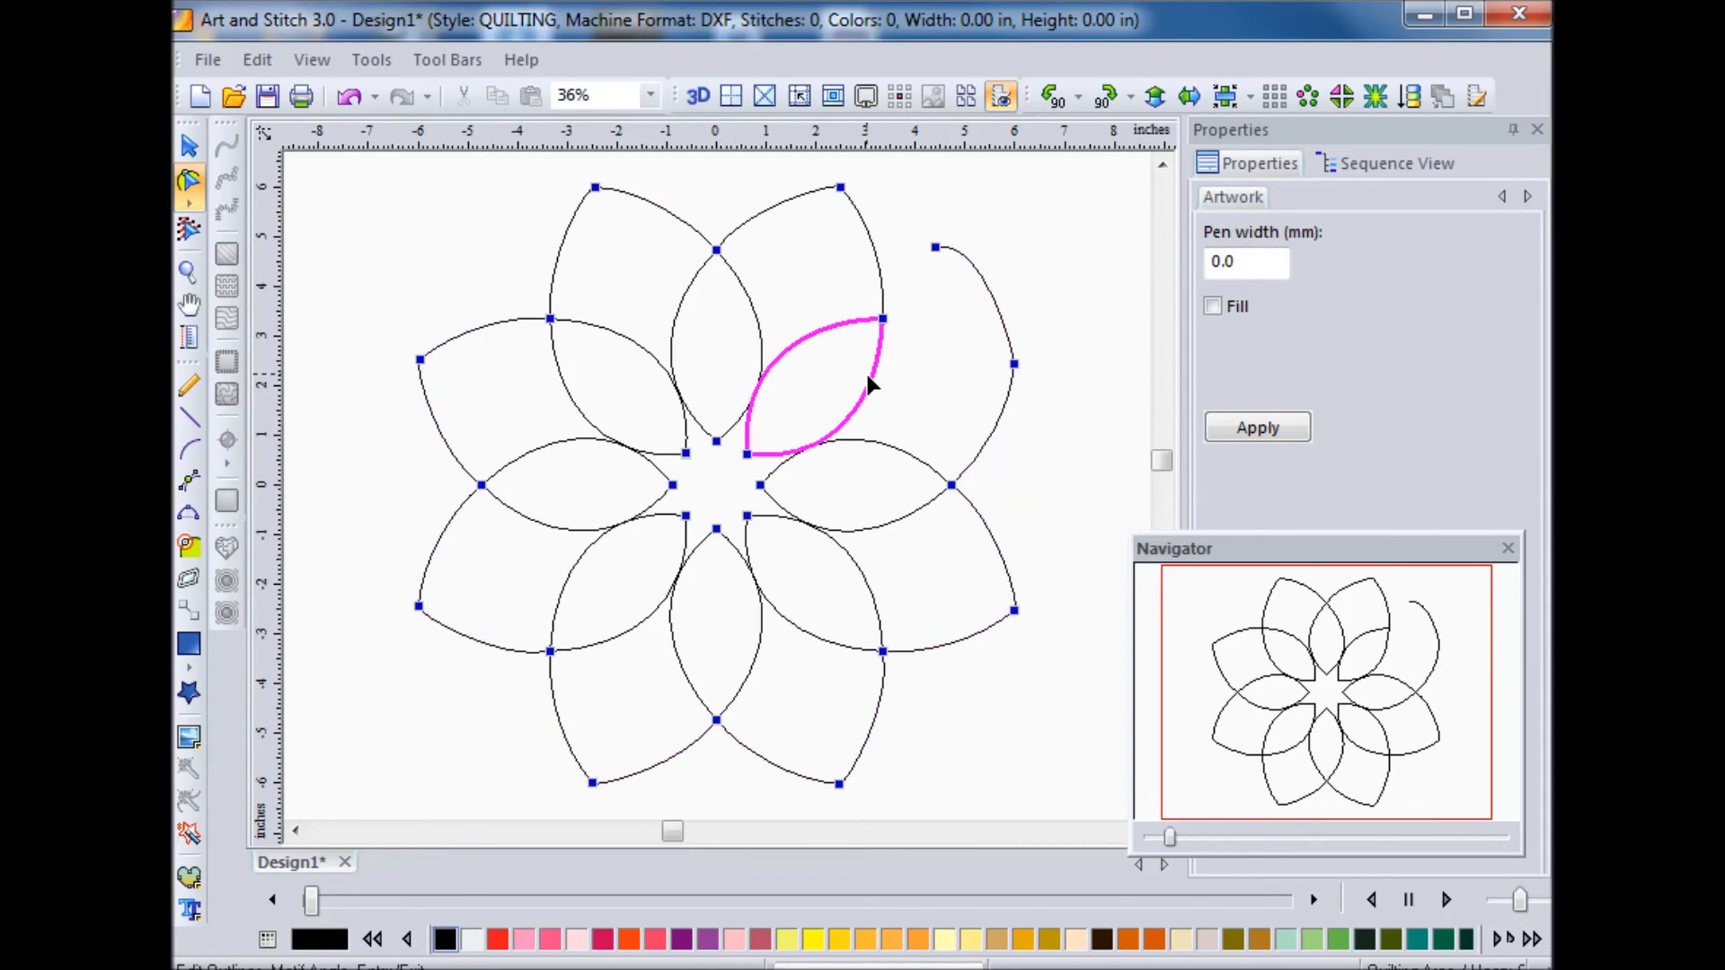
pyautogui.rightClick(884, 321)
pyautogui.click(989, 677)
pyautogui.moveTo(883, 319); pyautogui.dragTo(934, 354)
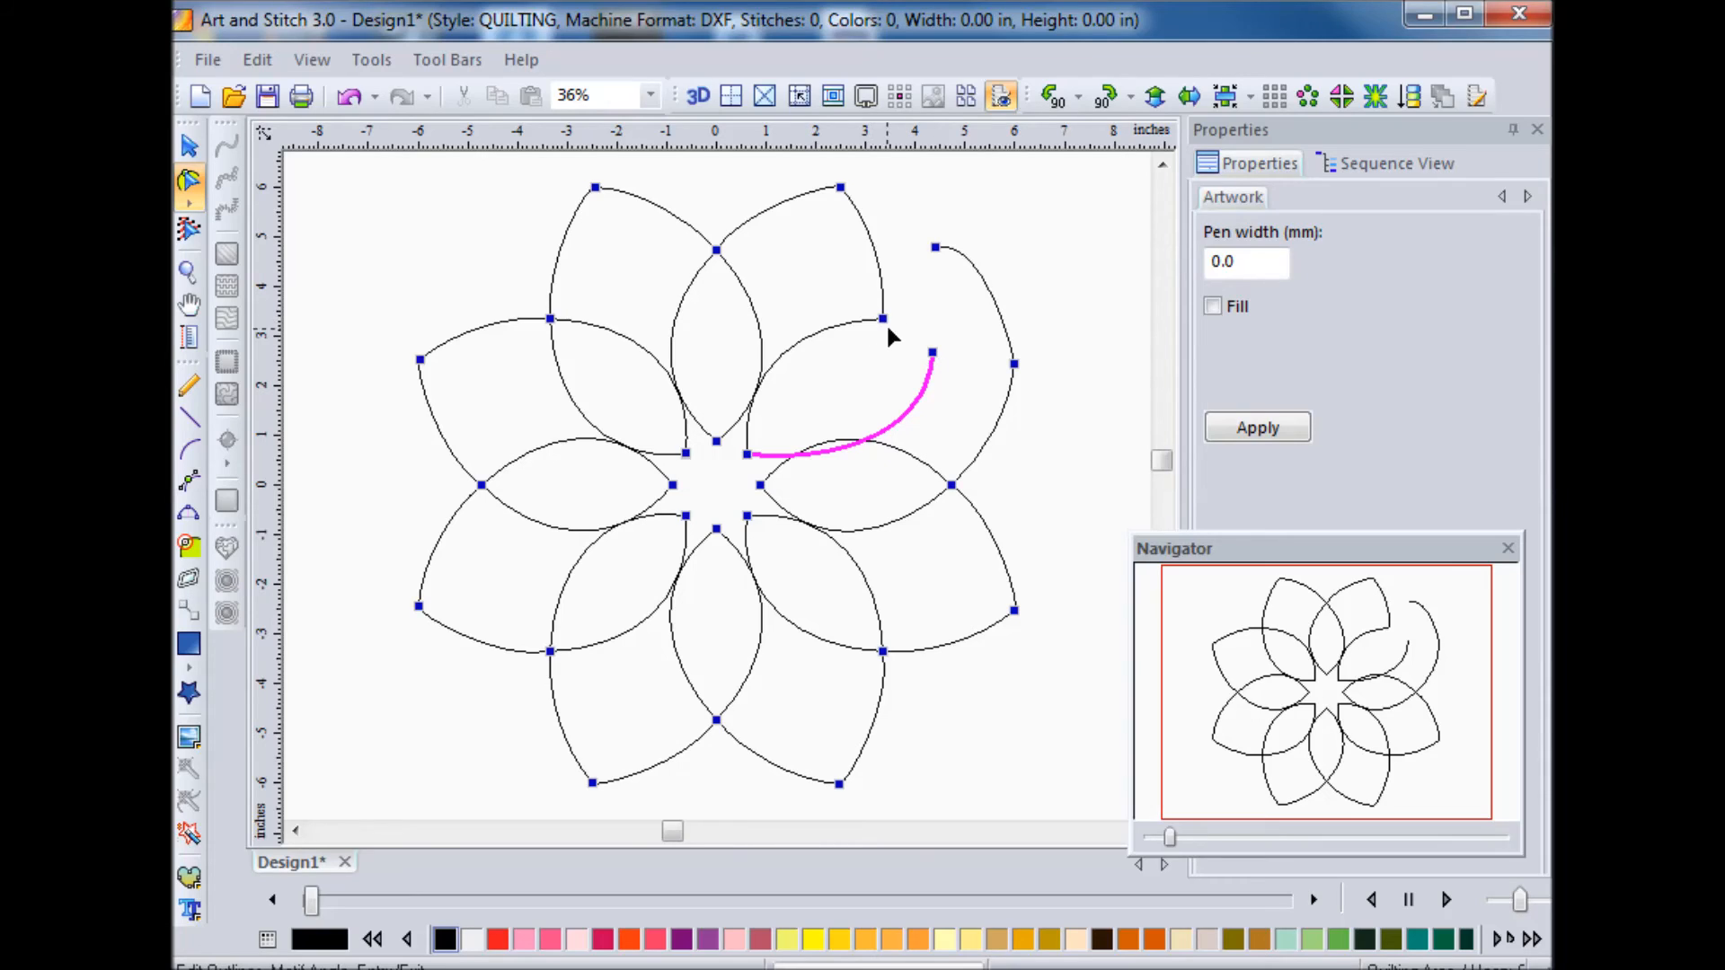
pyautogui.click(853, 325)
pyautogui.moveTo(881, 319); pyautogui.dragTo(837, 271)
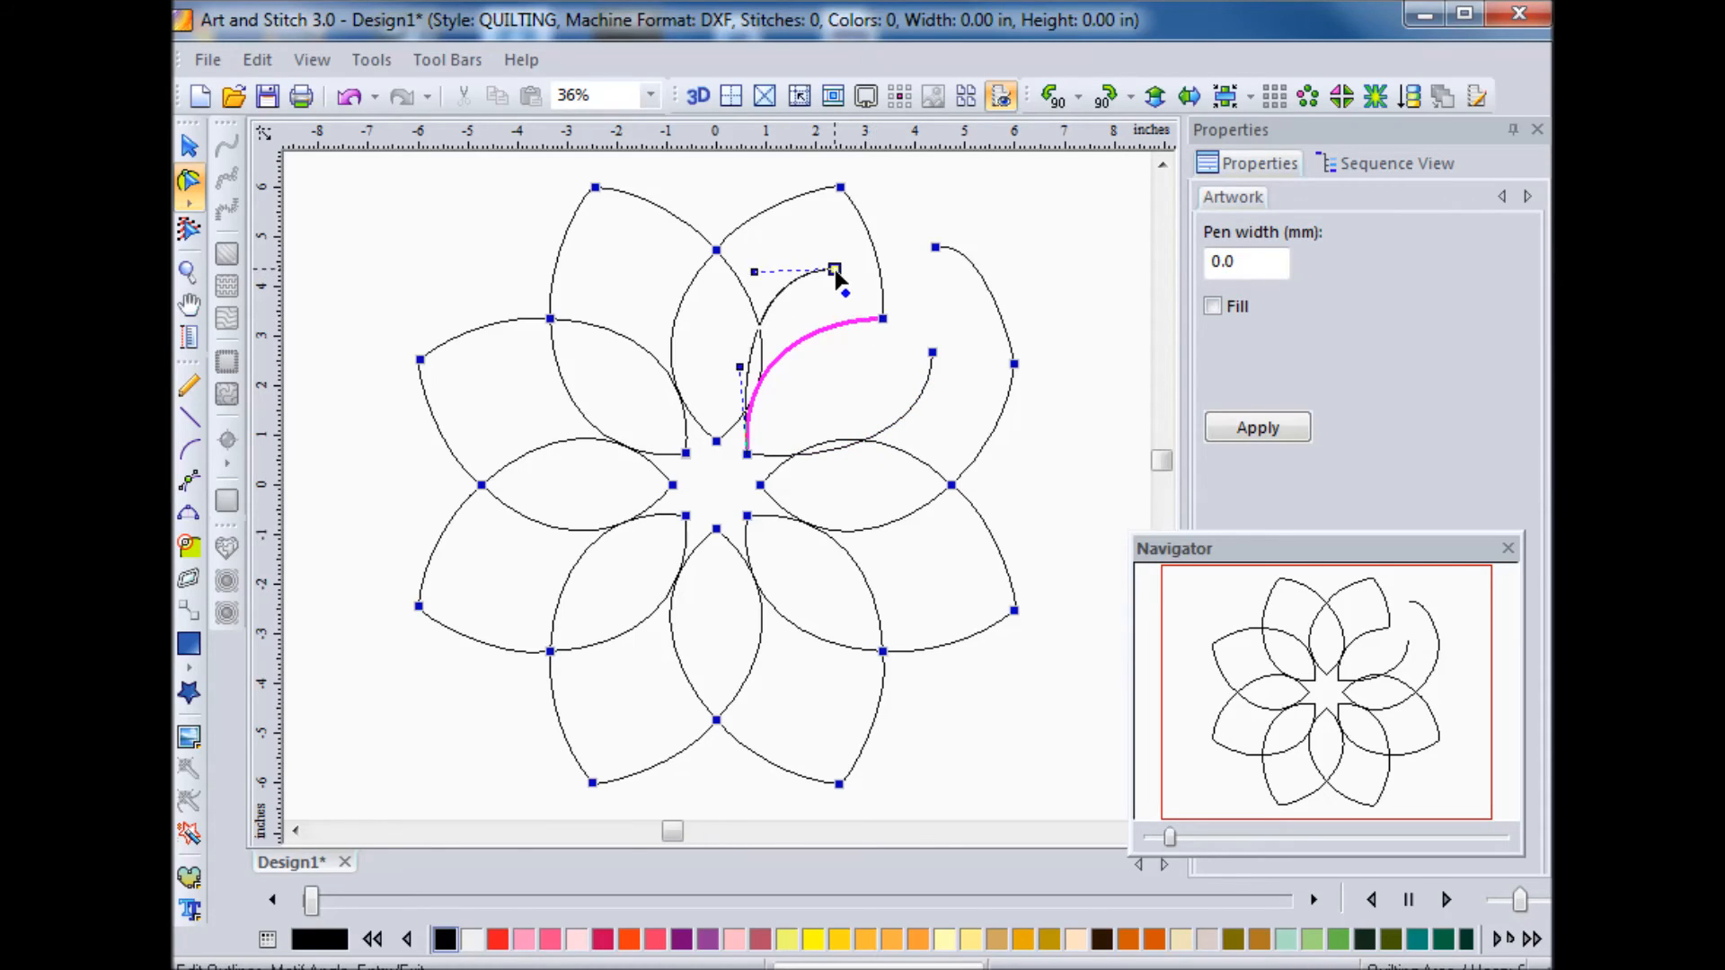
# Step: Rejoin the upper-right inner petal's two ends and the outer outline's loose end at the upper-right junction as one continuous path
pyautogui.click(931, 353)
pyautogui.moveTo(931, 353); pyautogui.dragTo(885, 322)
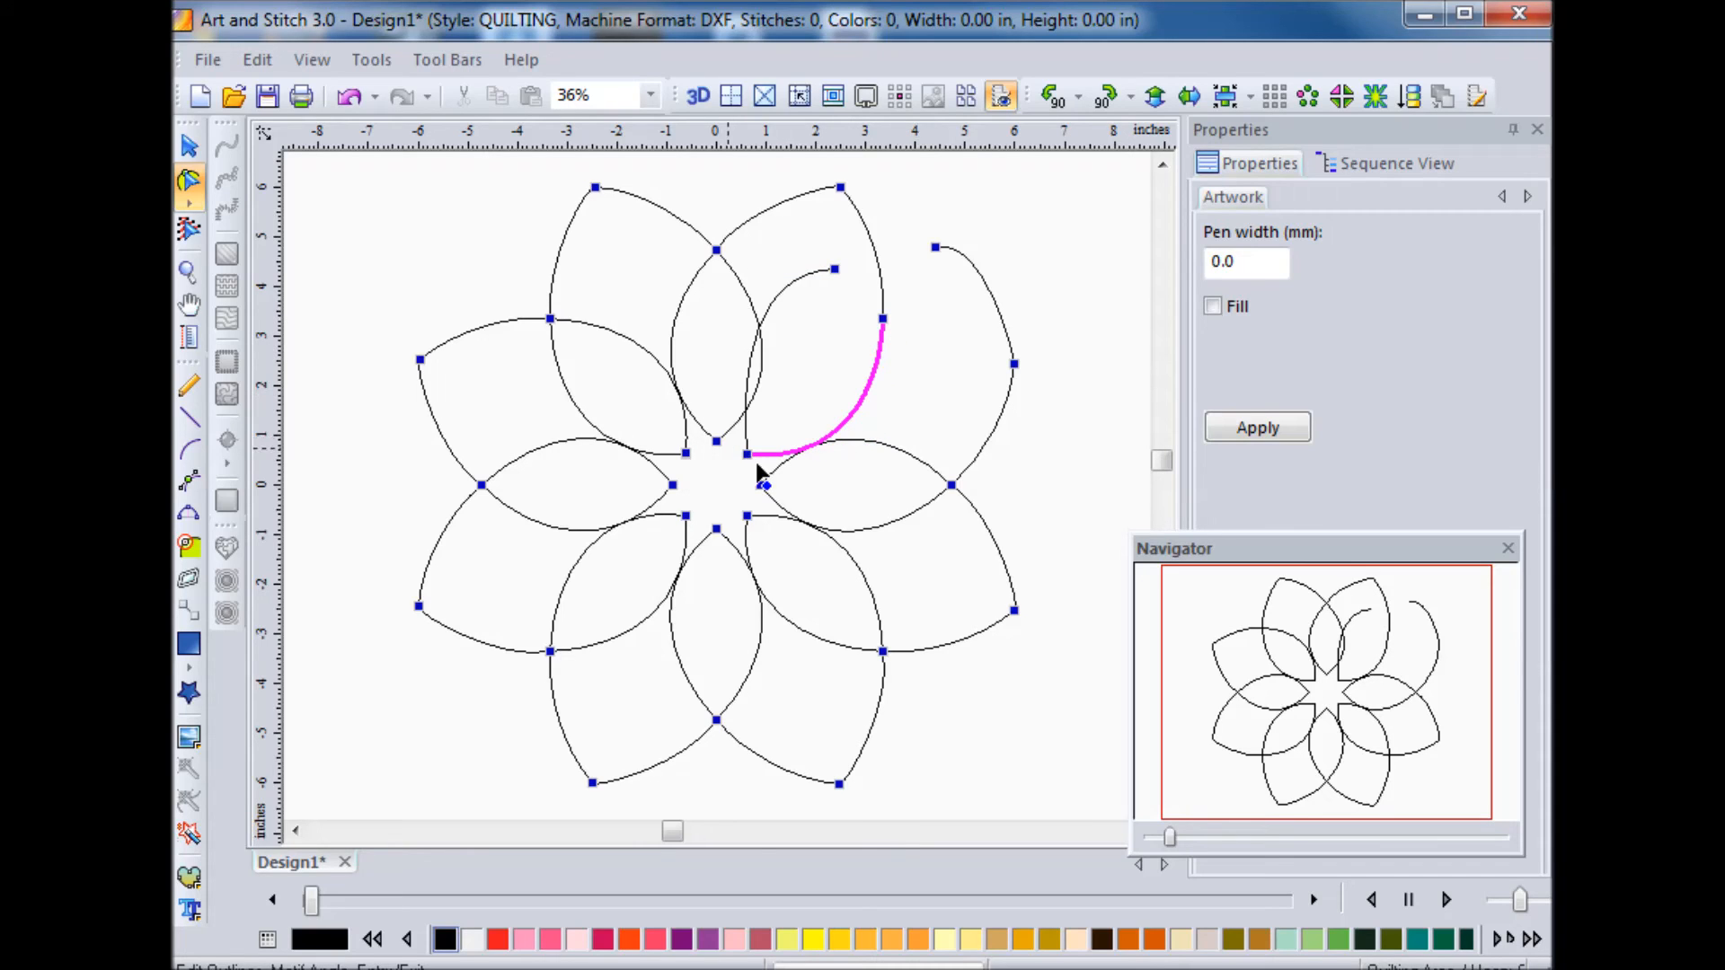
pyautogui.click(882, 250)
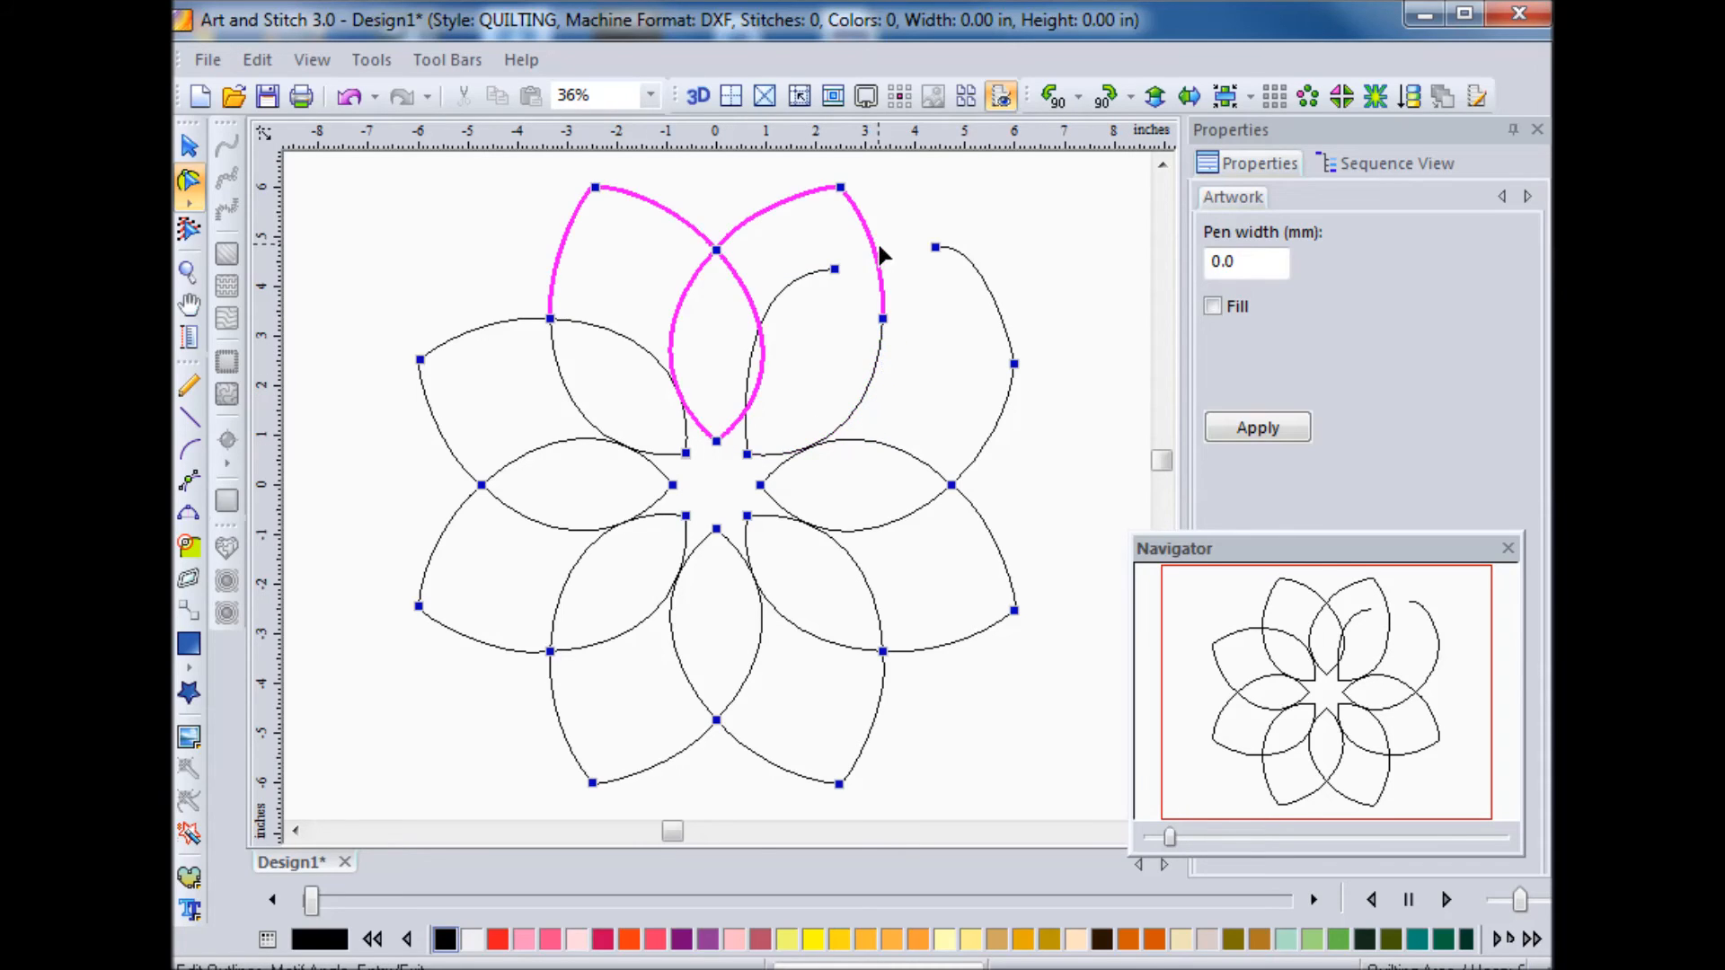
pyautogui.click(884, 322)
pyautogui.click(748, 456)
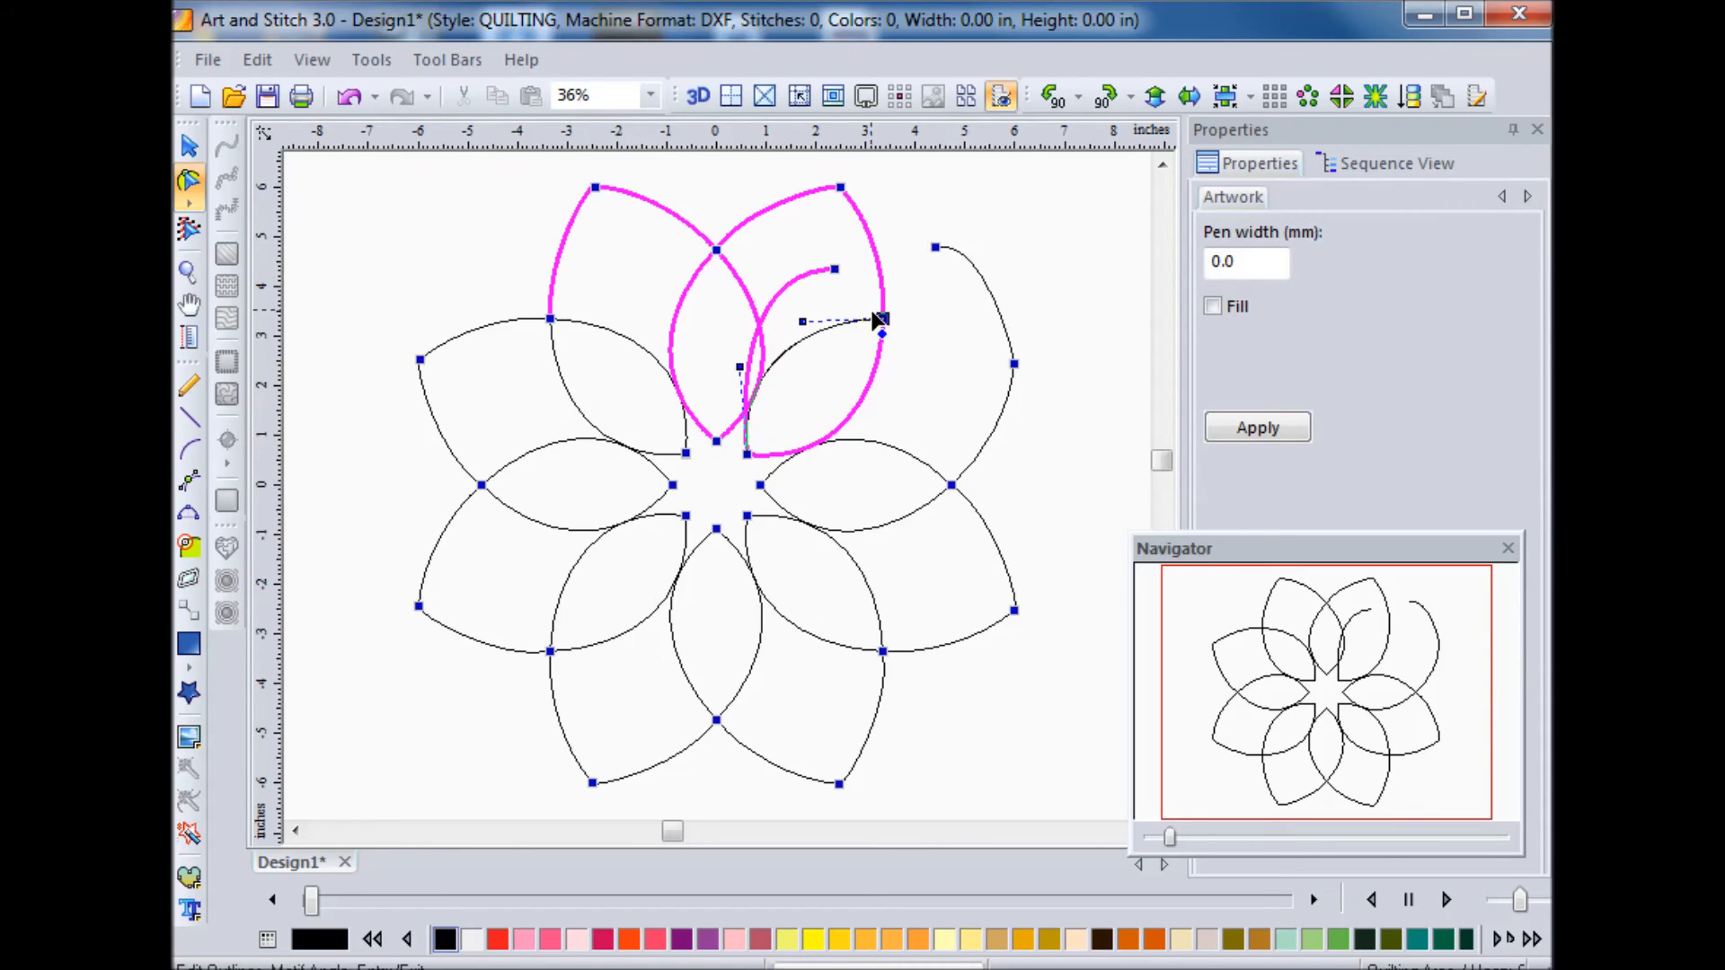
pyautogui.click(937, 251)
pyautogui.moveTo(936, 248); pyautogui.dragTo(883, 320)
pyautogui.click(835, 323)
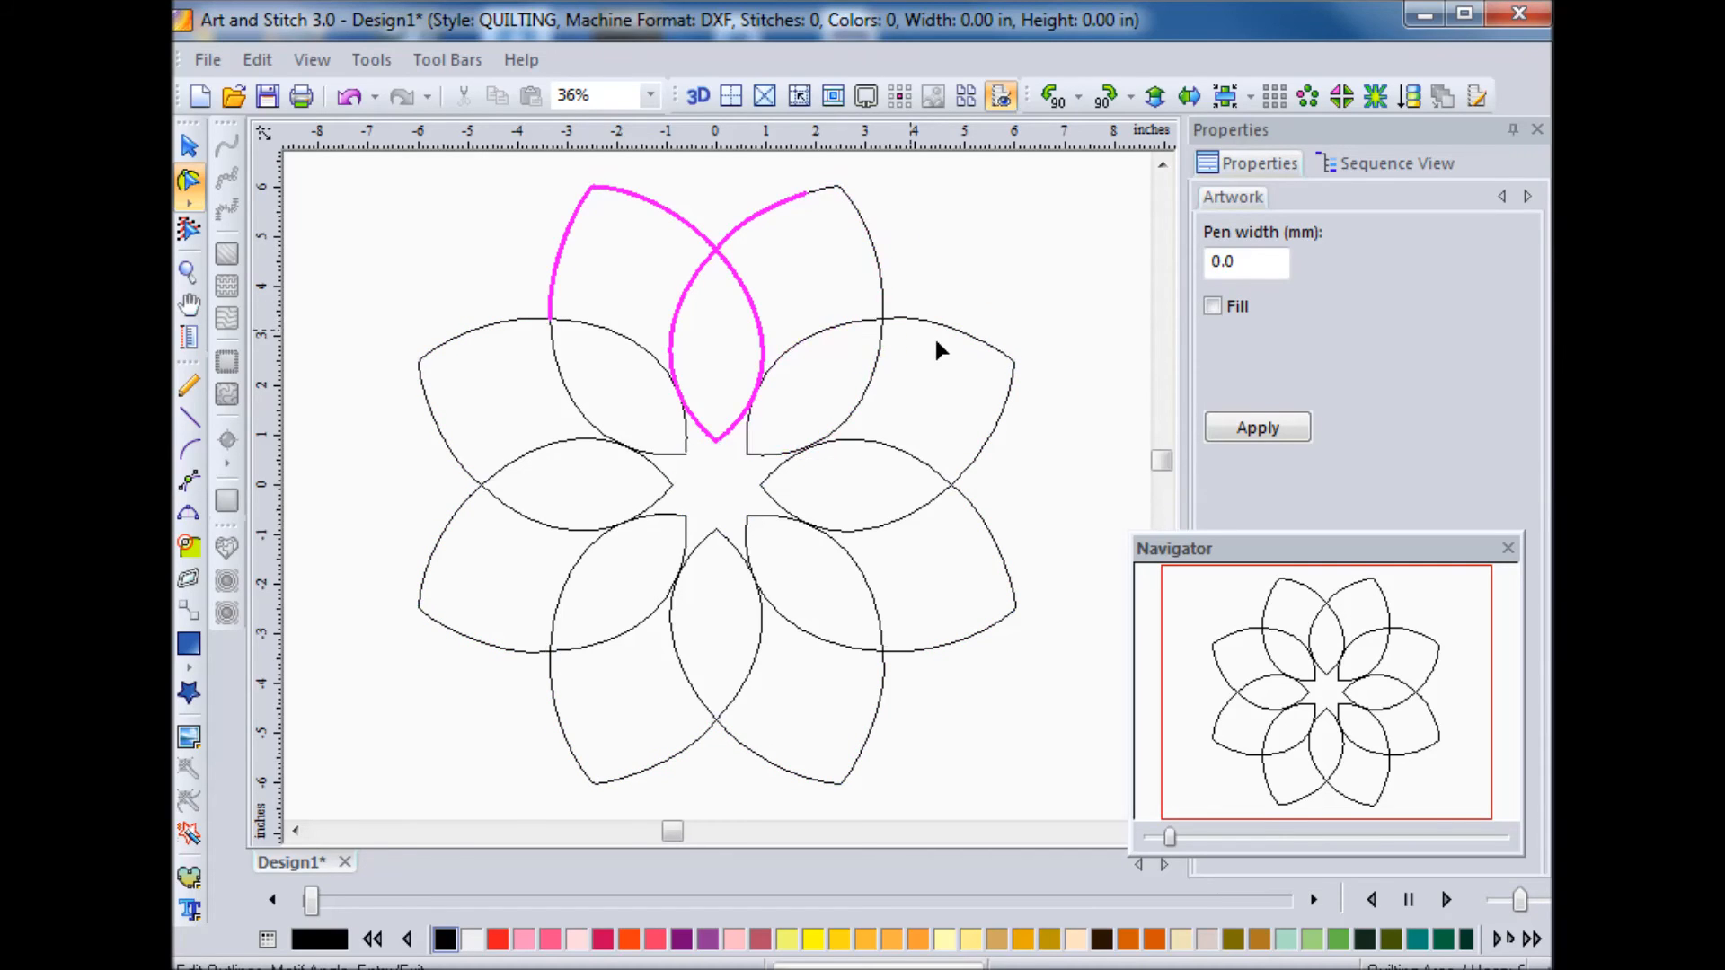
pyautogui.moveTo(884, 320)
pyautogui.mouseDown()
pyautogui.moveTo(851, 303)
pyautogui.moveTo(882, 318)
pyautogui.mouseUp()
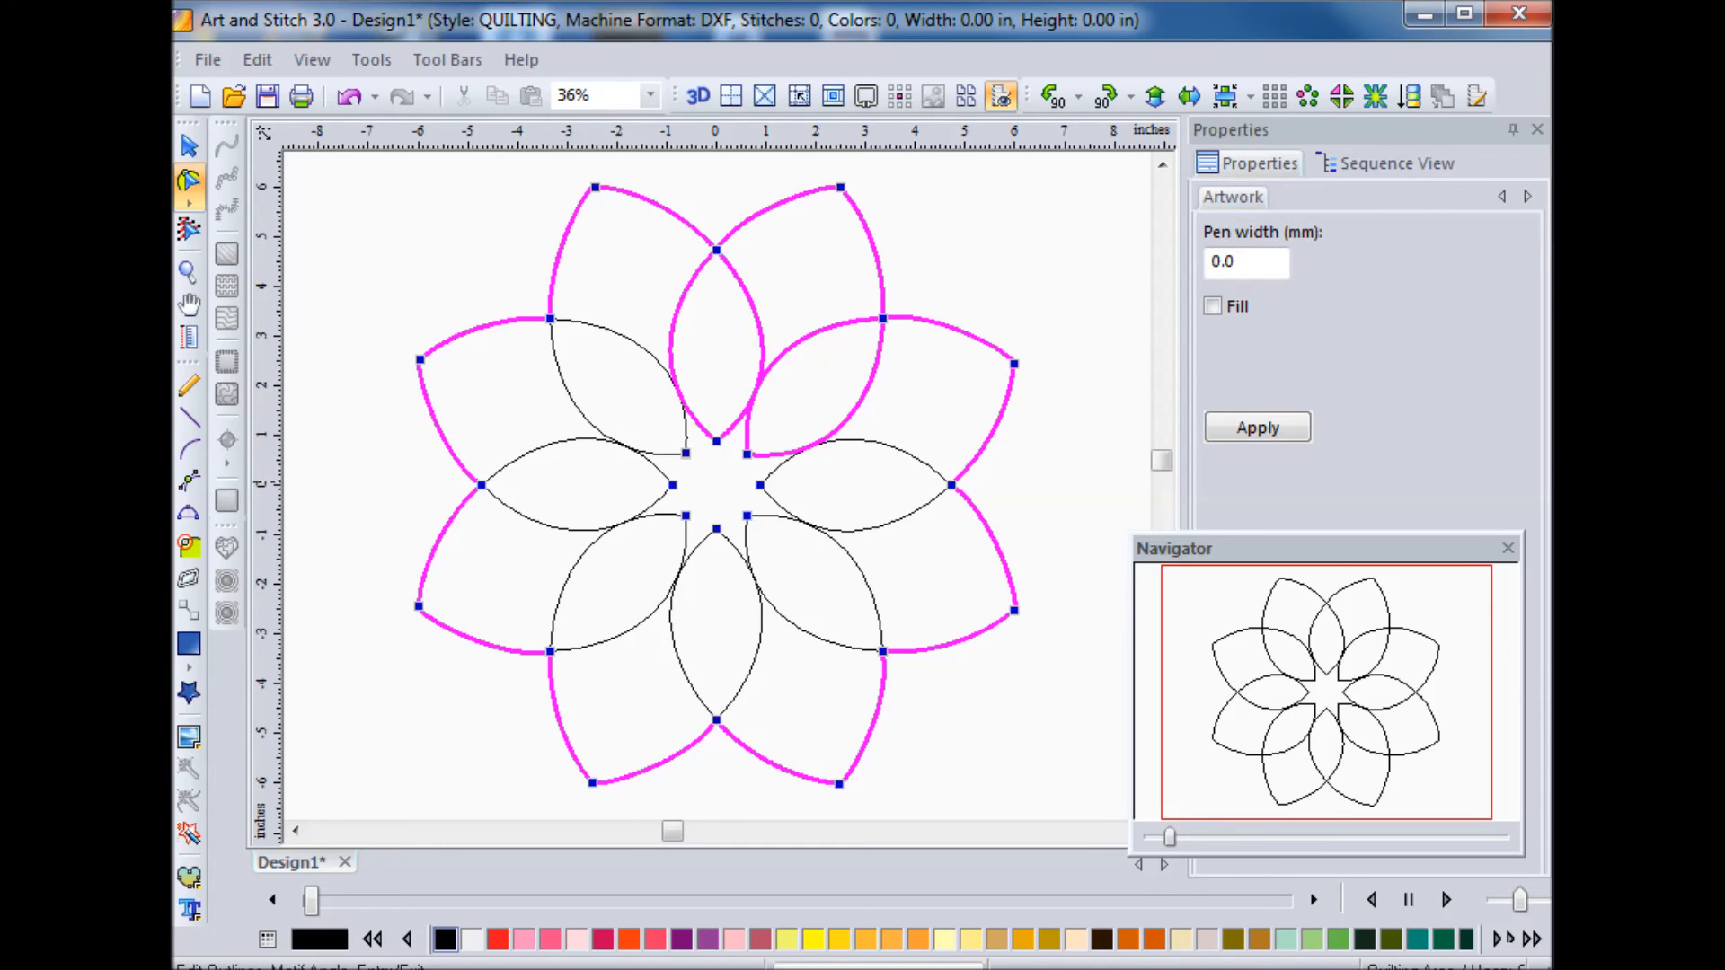
# Step: Select the entire joined flower, convert it to a single run stitch and simulate the sewing
pyautogui.hotkey('ctrl', 'a')
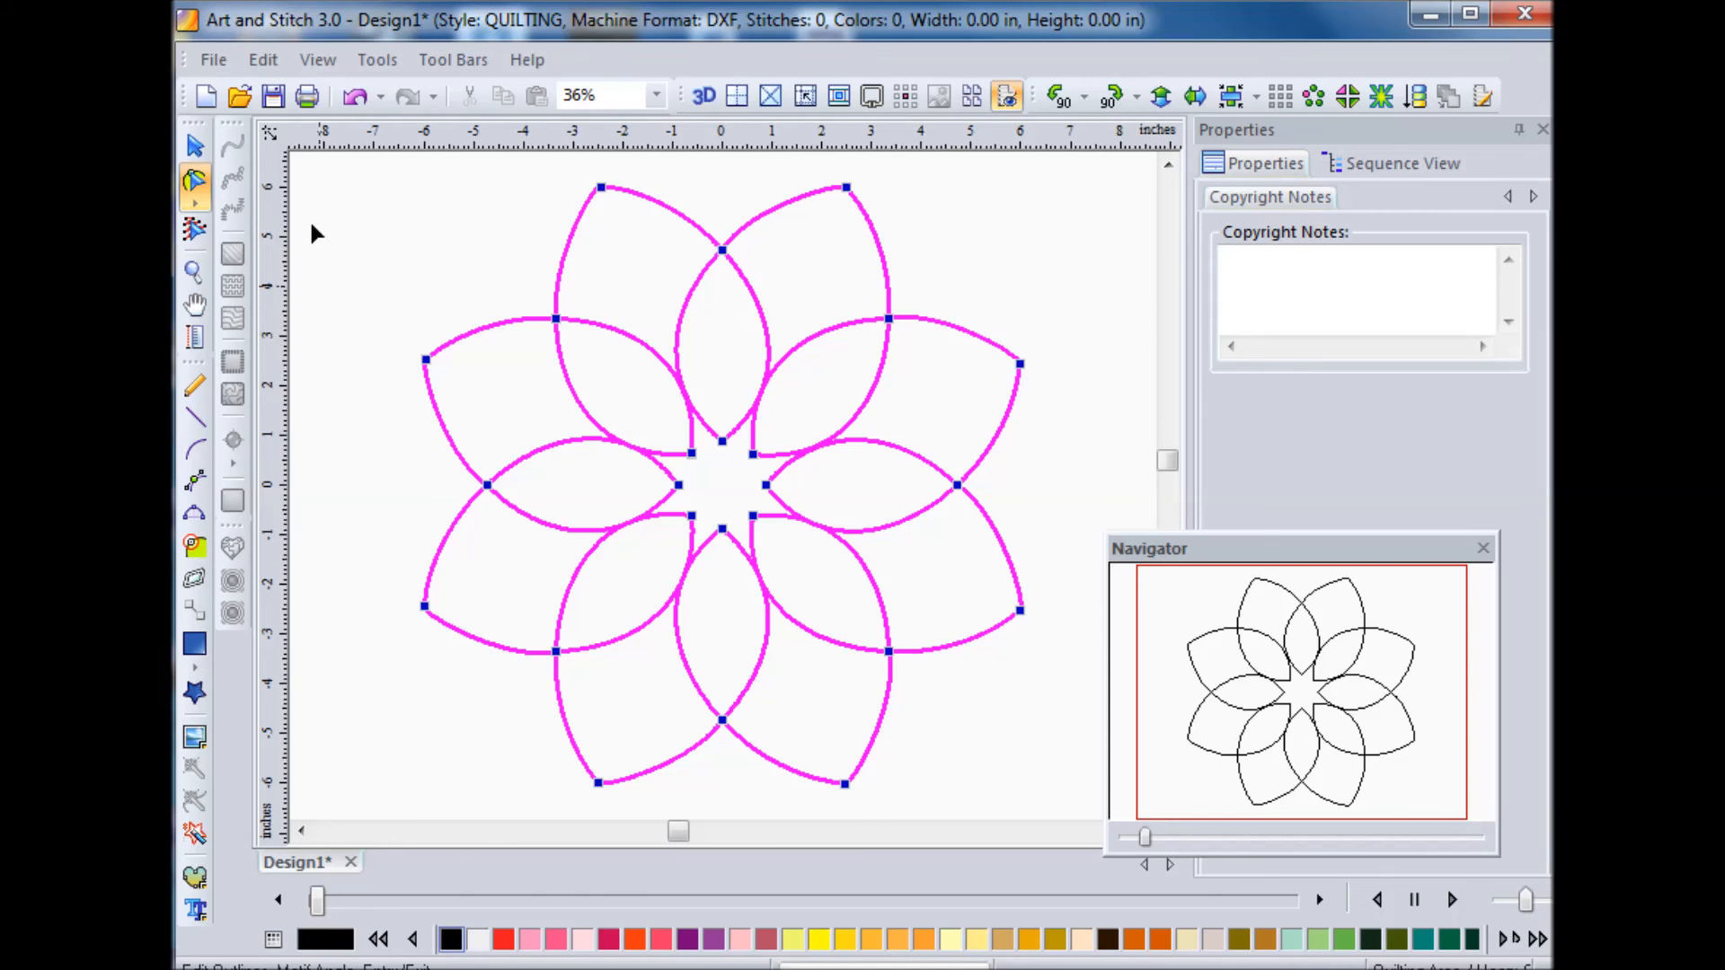
pyautogui.click(195, 148)
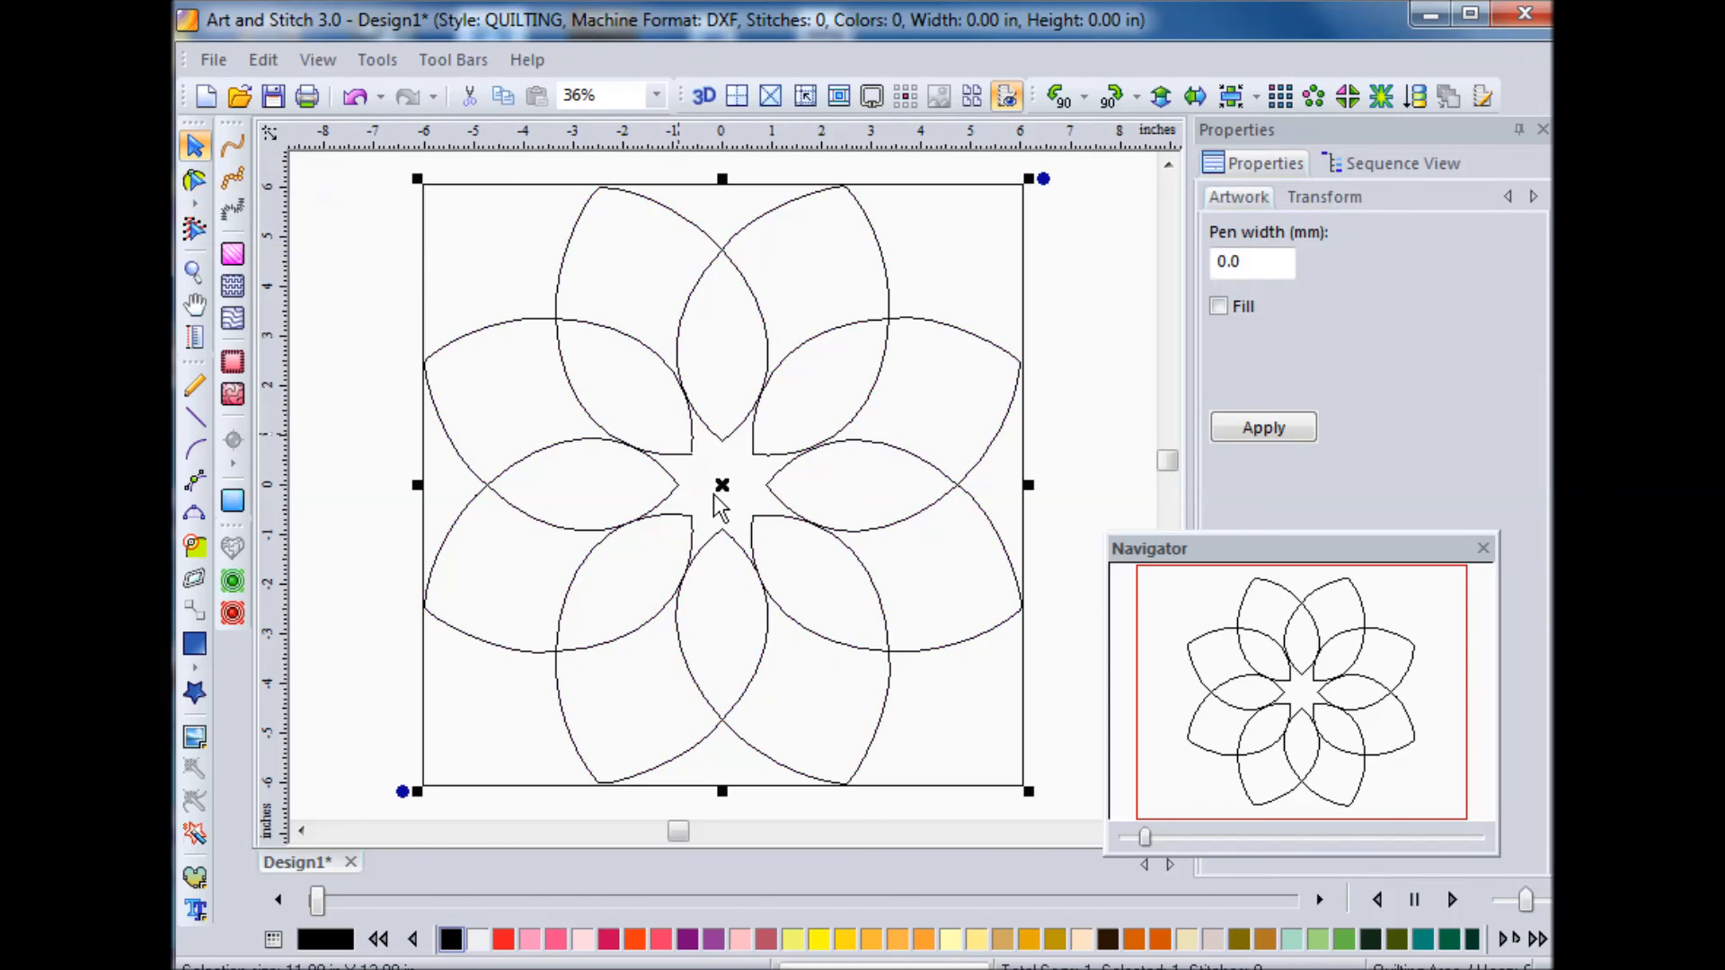
pyautogui.click(235, 151)
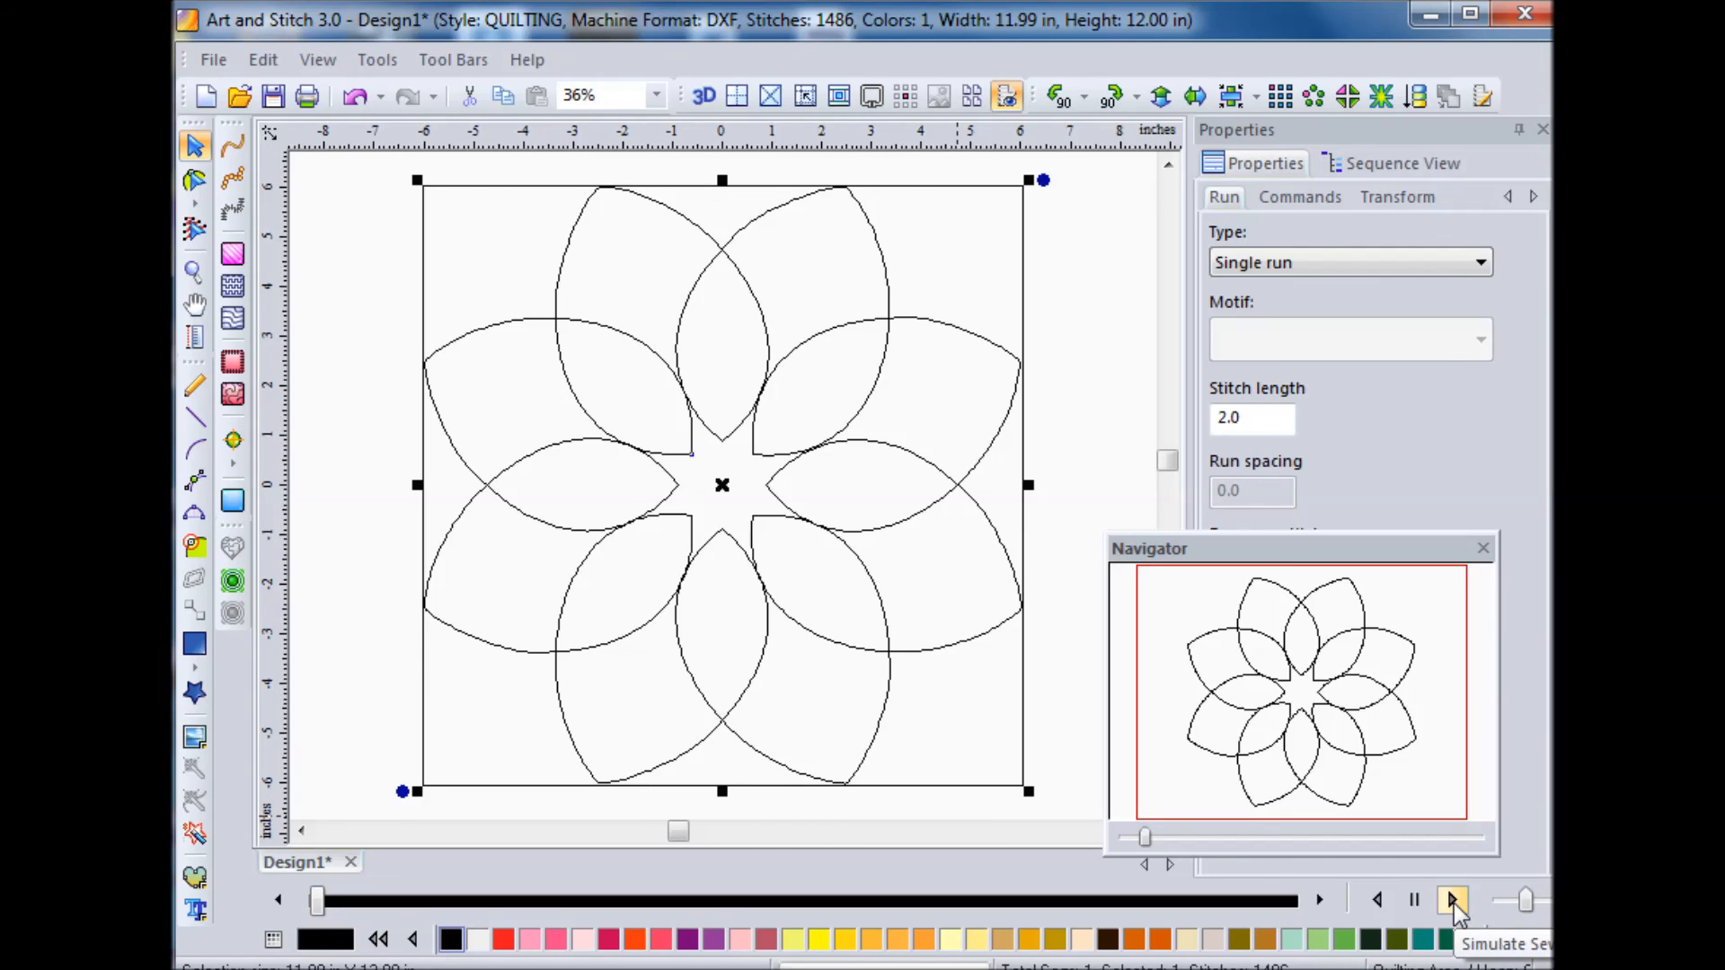
pyautogui.click(1453, 900)
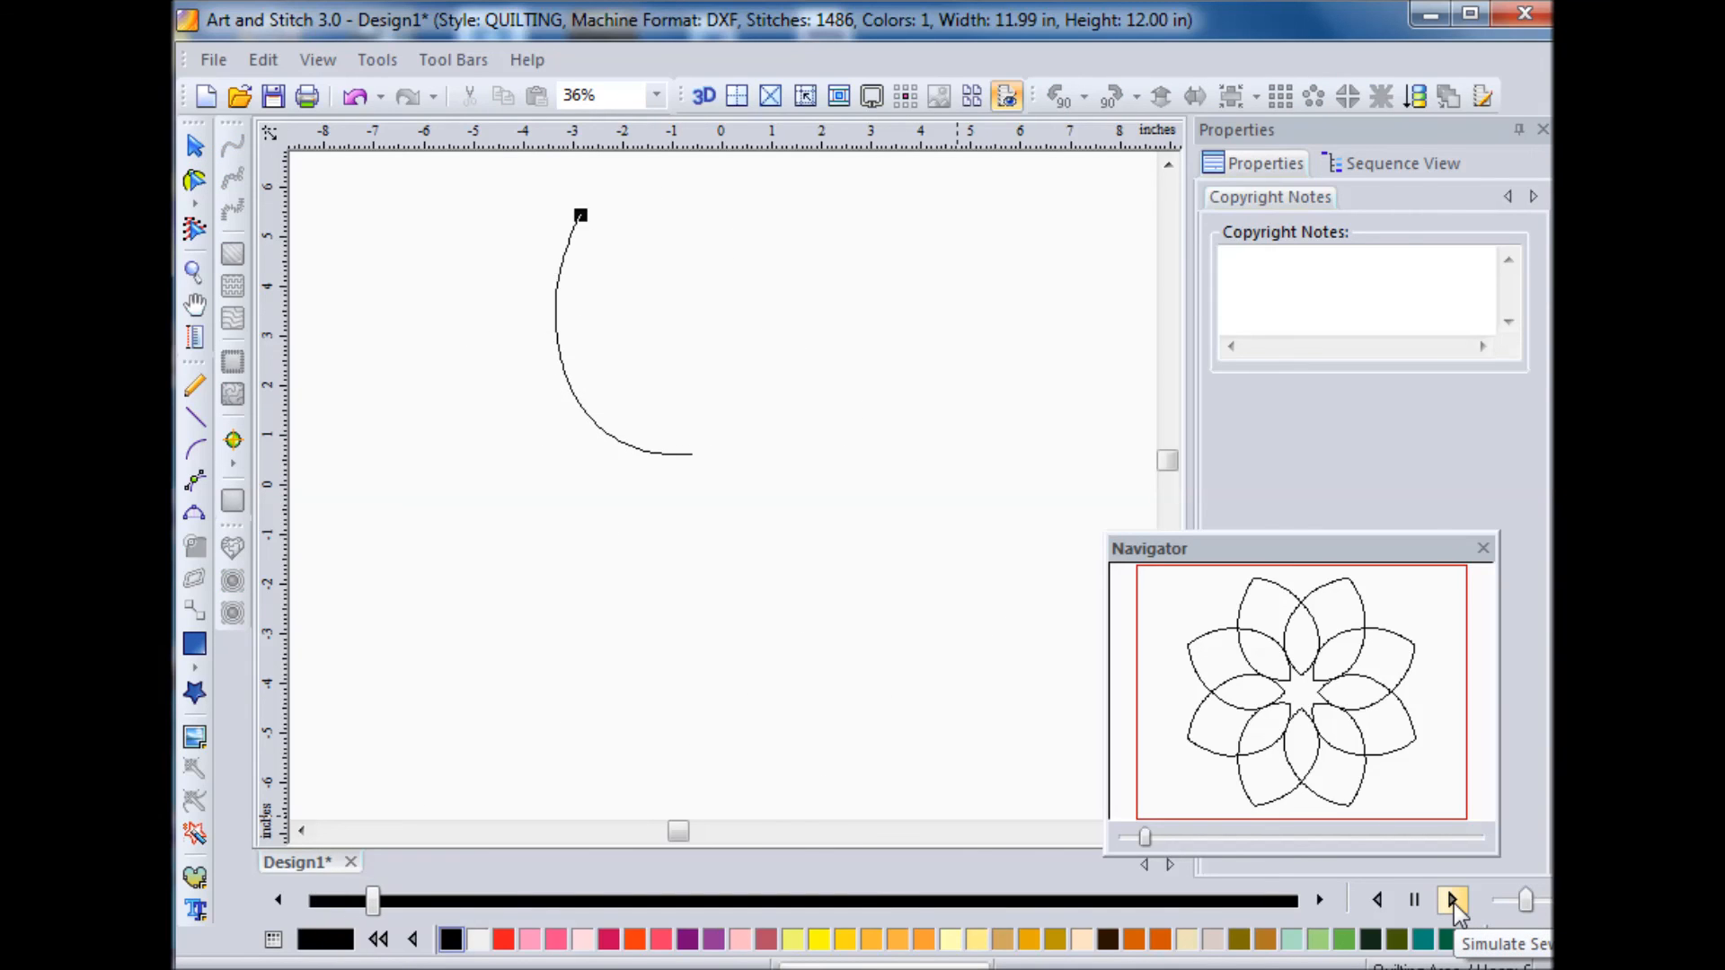